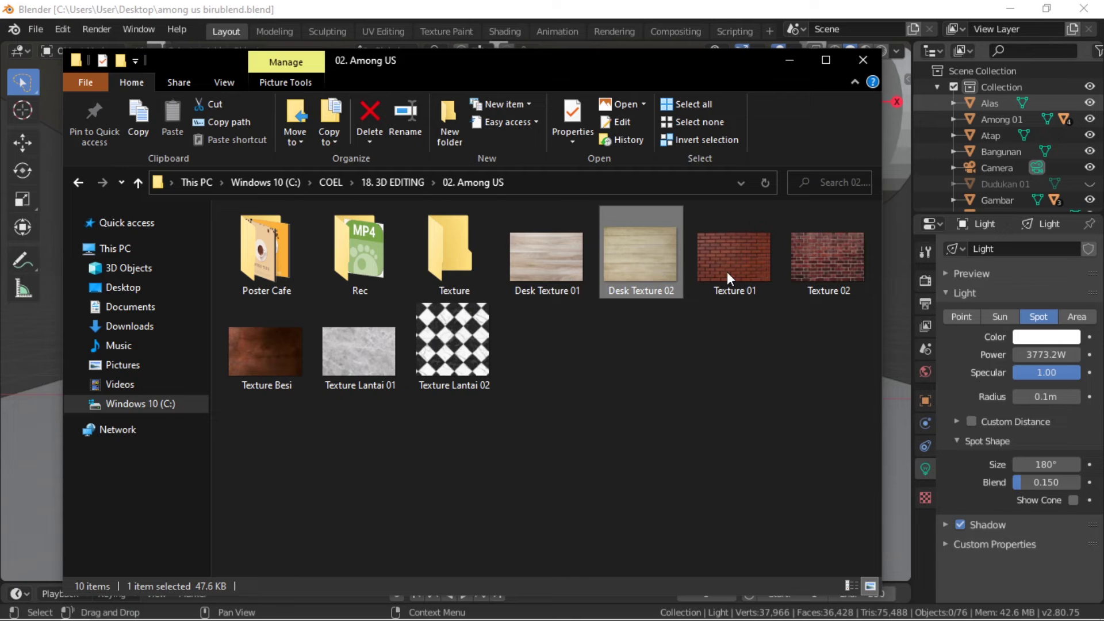
Review the brick, metal and floor texture images in the 02. Among US folder.
click(730, 271)
click(829, 263)
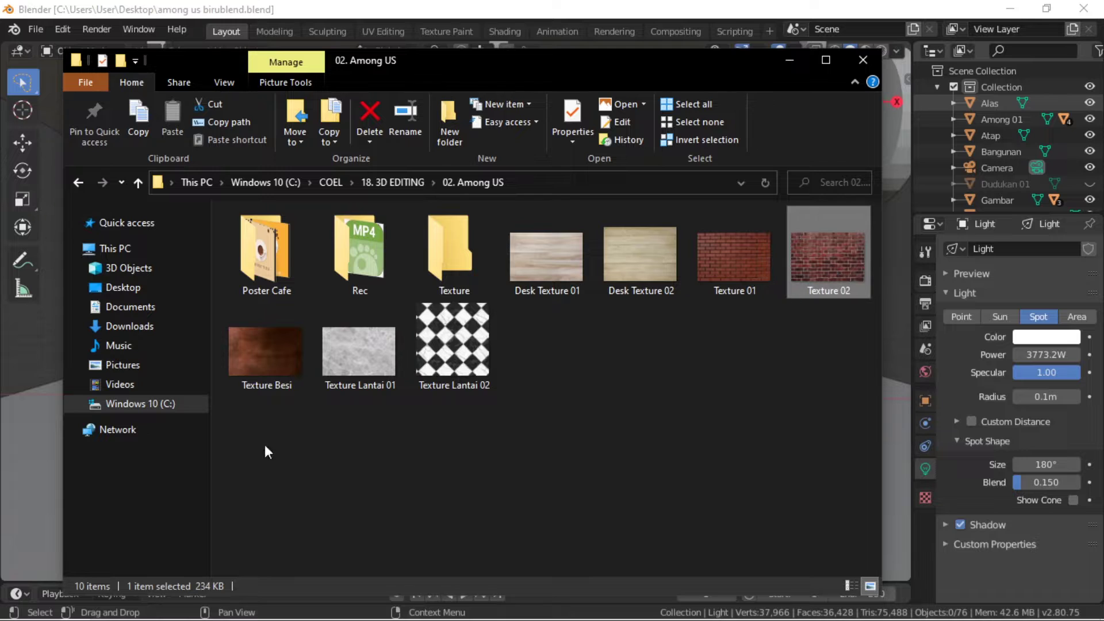
click(257, 377)
click(371, 355)
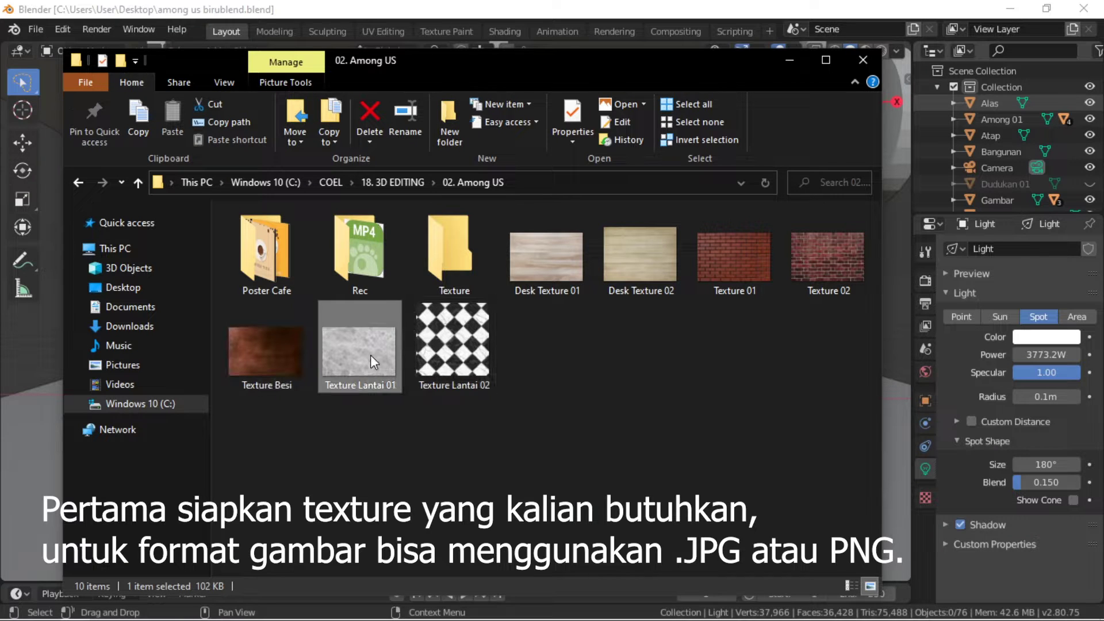
click(445, 361)
click(363, 368)
Confirm in its Properties that Texture Lantai 01 is a JPG, then return to Blender.
right_click(363, 367)
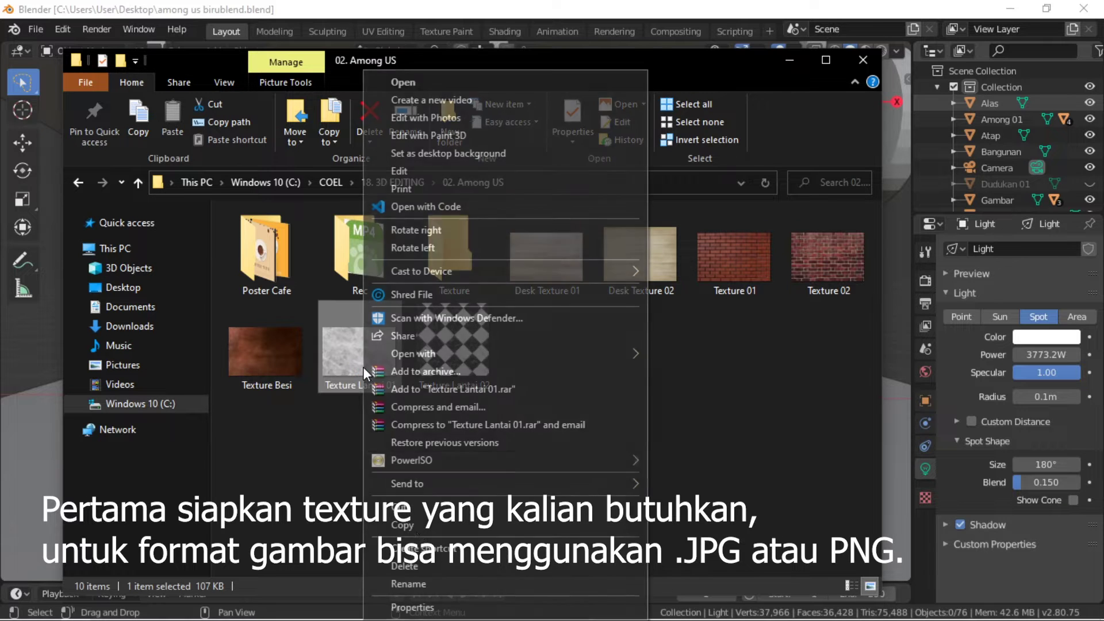
click(405, 608)
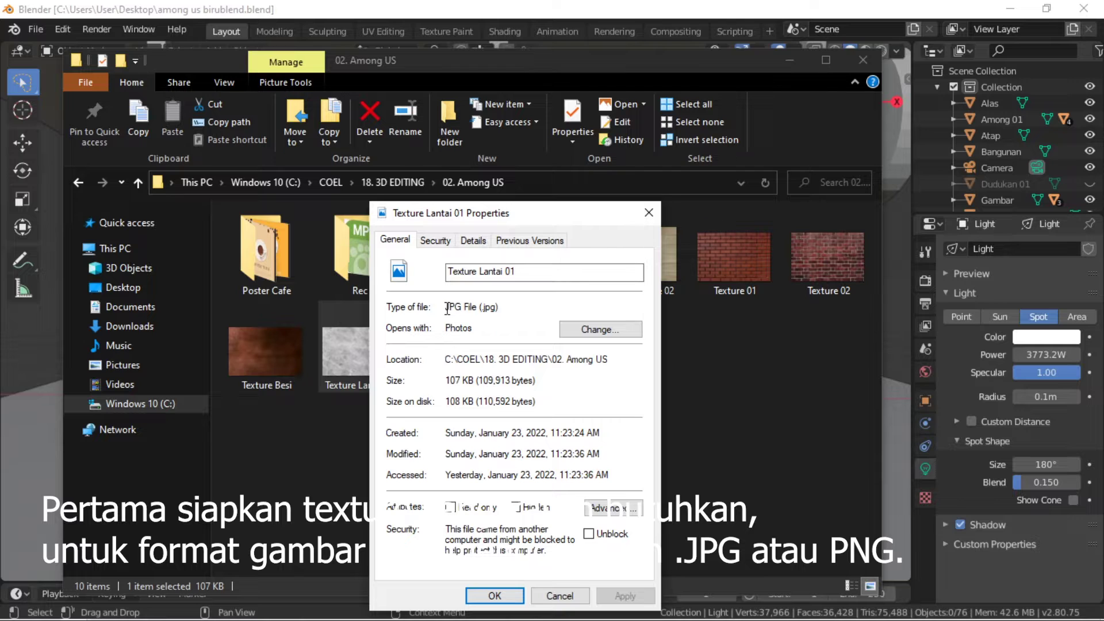
click(649, 212)
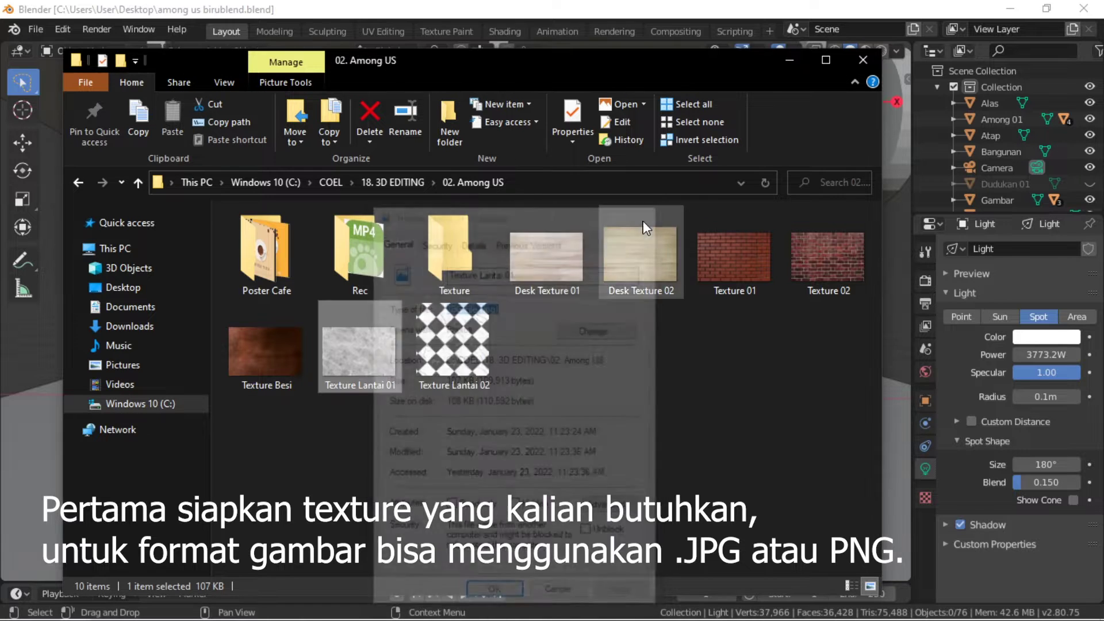
click(301, 426)
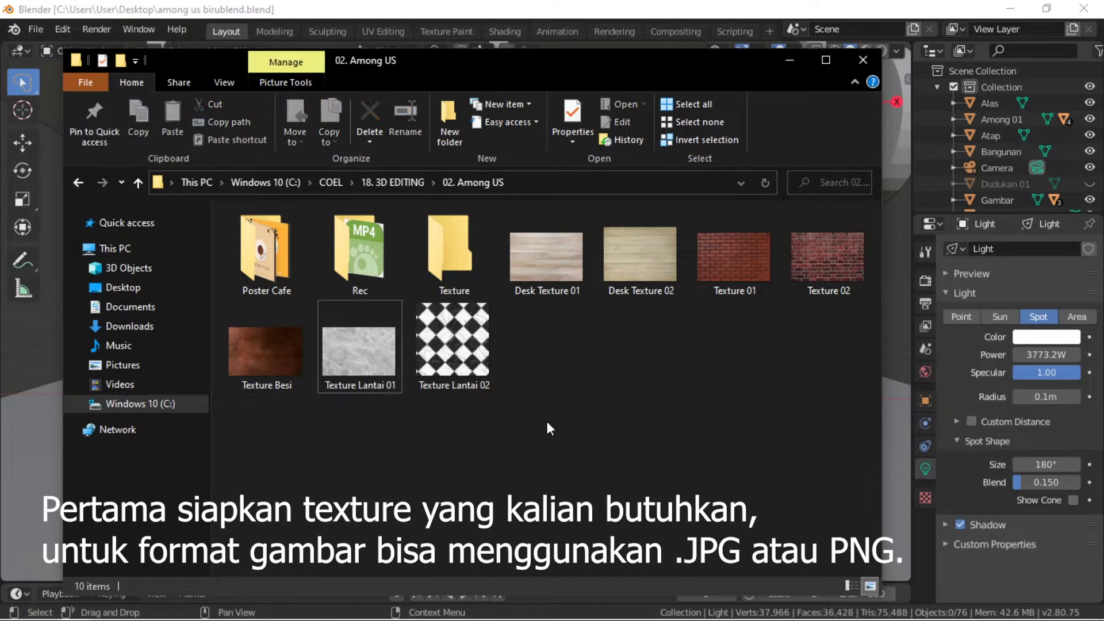
click(889, 419)
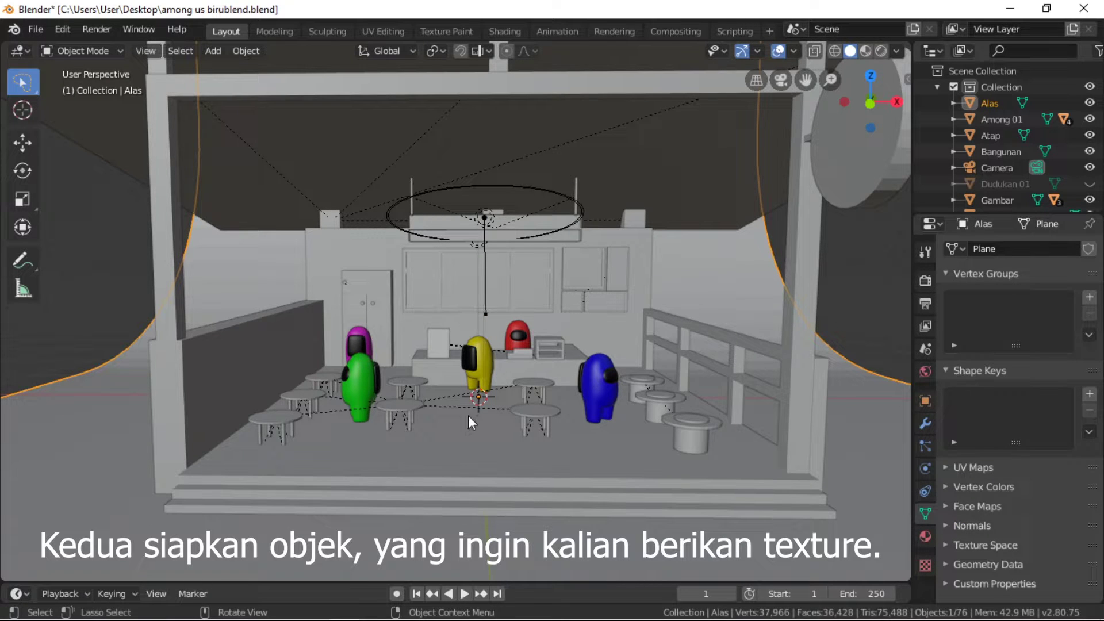
Select the Meja Kasir counter and select all 18 of its faces in Edit Mode.
click(470, 458)
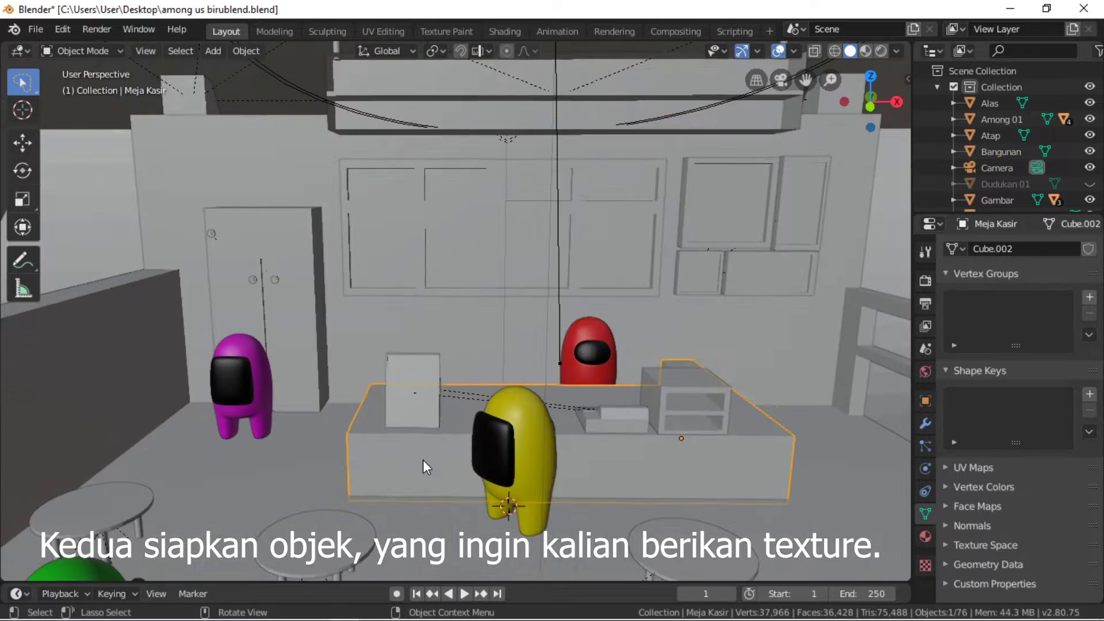
click(423, 460)
key(Tab)
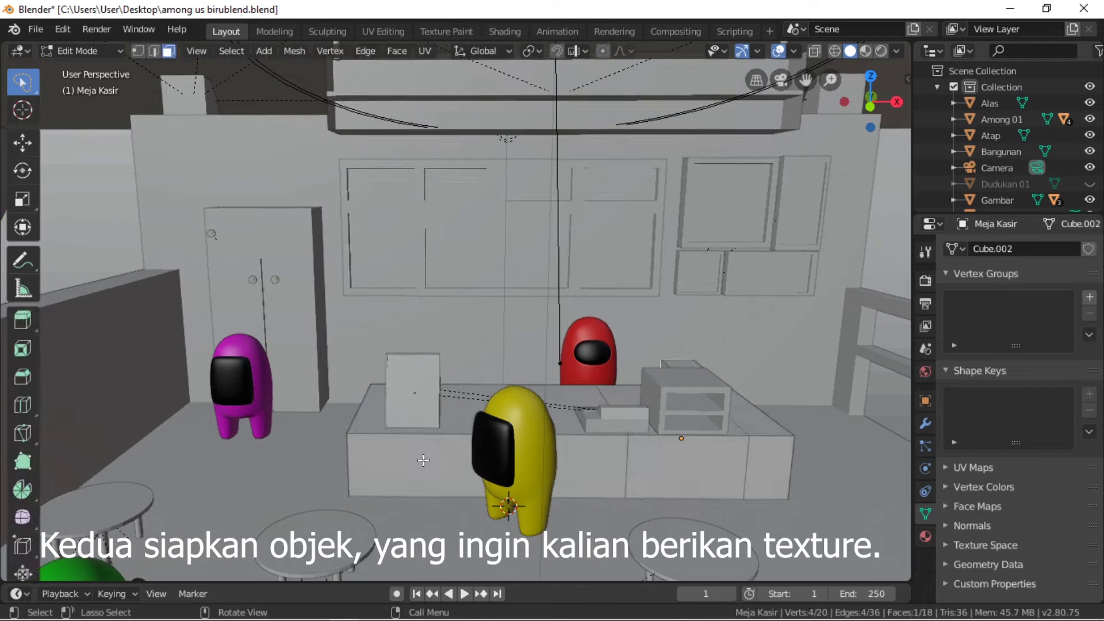
click(423, 459)
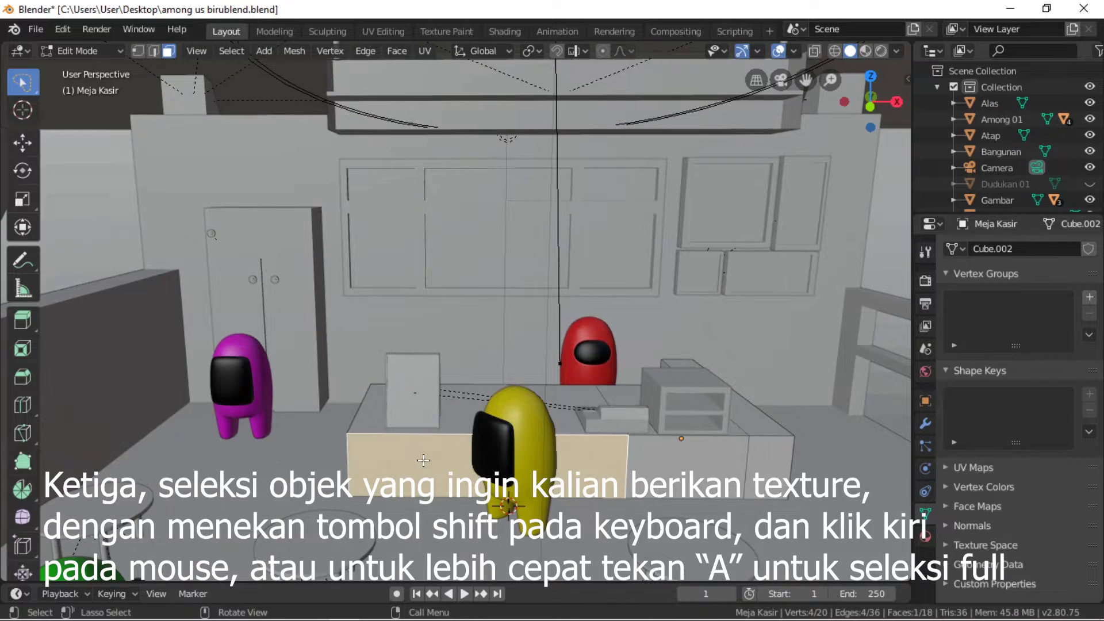
shift+click(700, 458)
key(a)
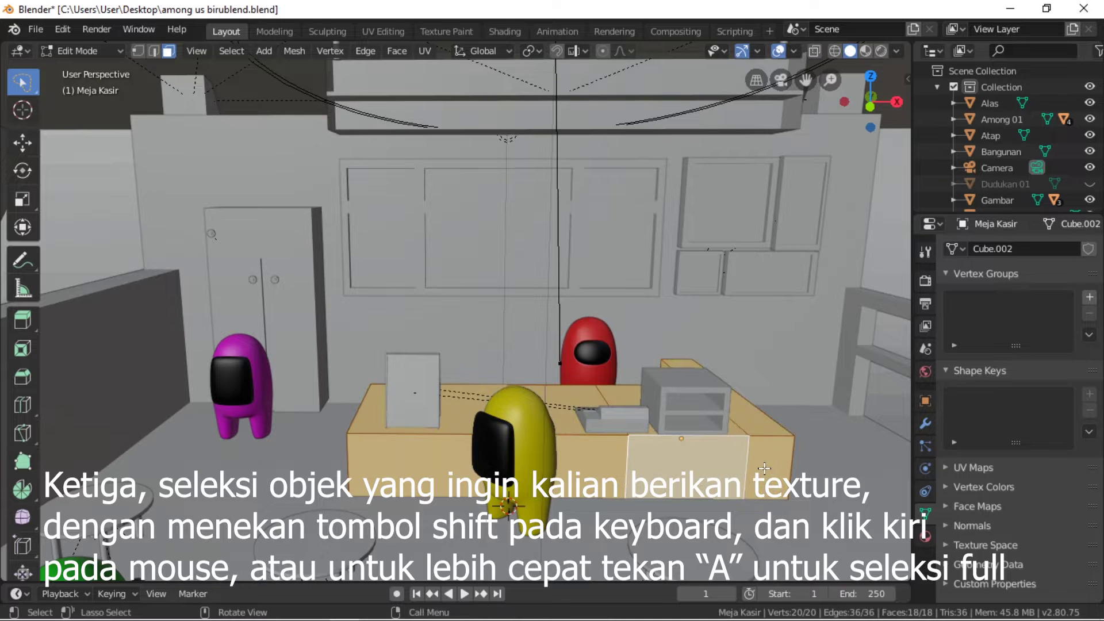
mouse_move(776, 471)
middle_down()
mouse_move(600, 432)
mouse_move(664, 424)
middle_up()
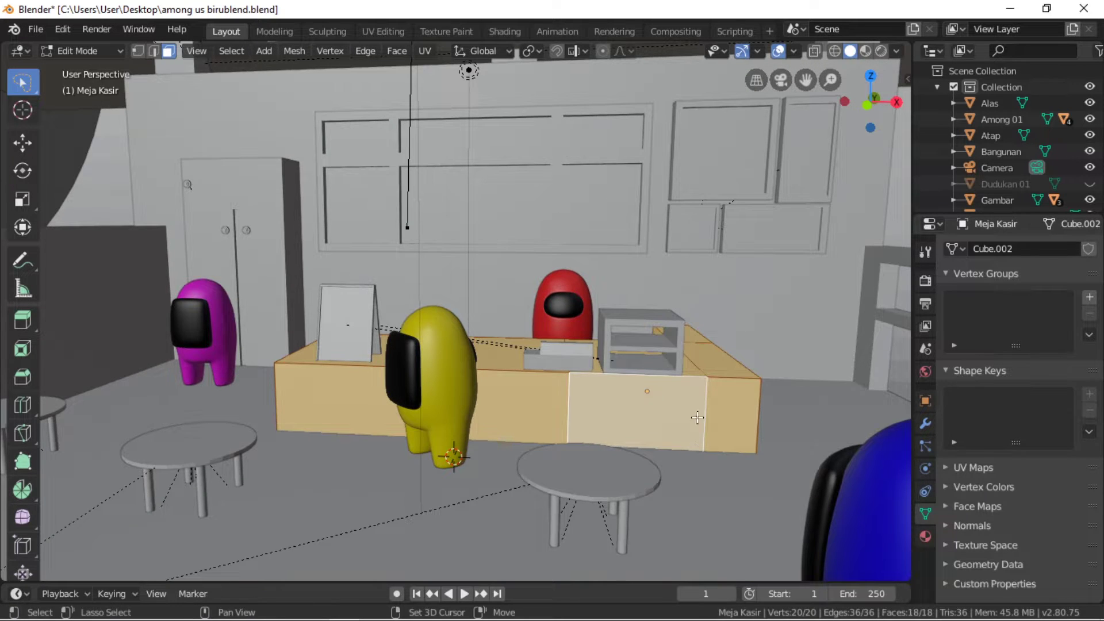
scroll(661, 427, up, 2)
scroll(652, 433, up, 2)
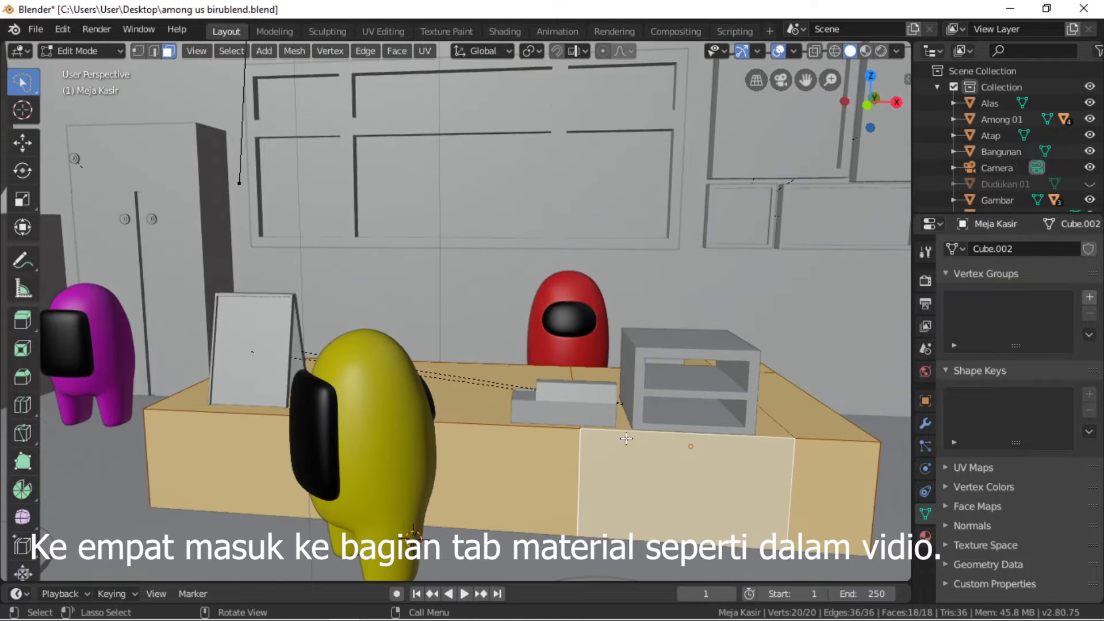
shift+middle_drag(648, 437, 608, 408)
Give Meja Kasir a new material with an Image Texture driving Base Color, and browse for the image.
click(925, 536)
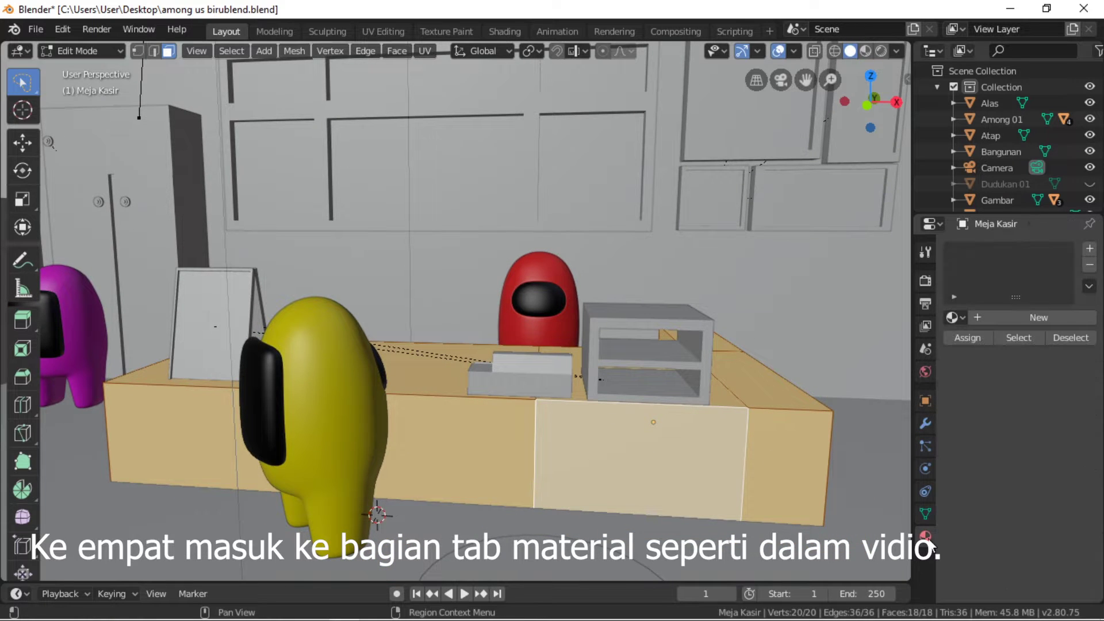
click(1005, 313)
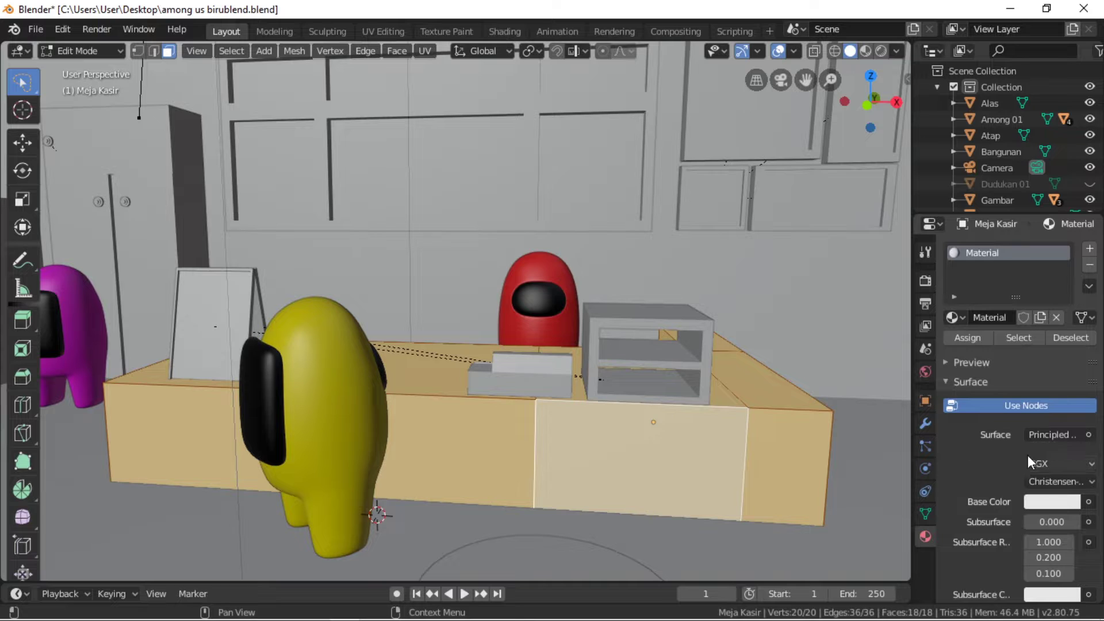
click(1089, 503)
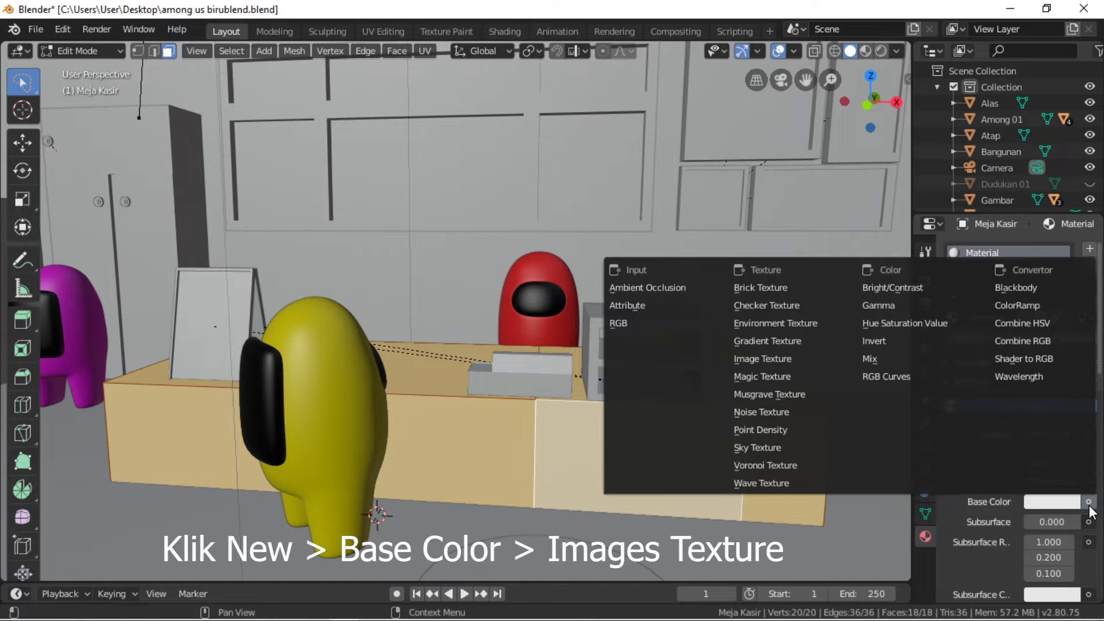
click(772, 358)
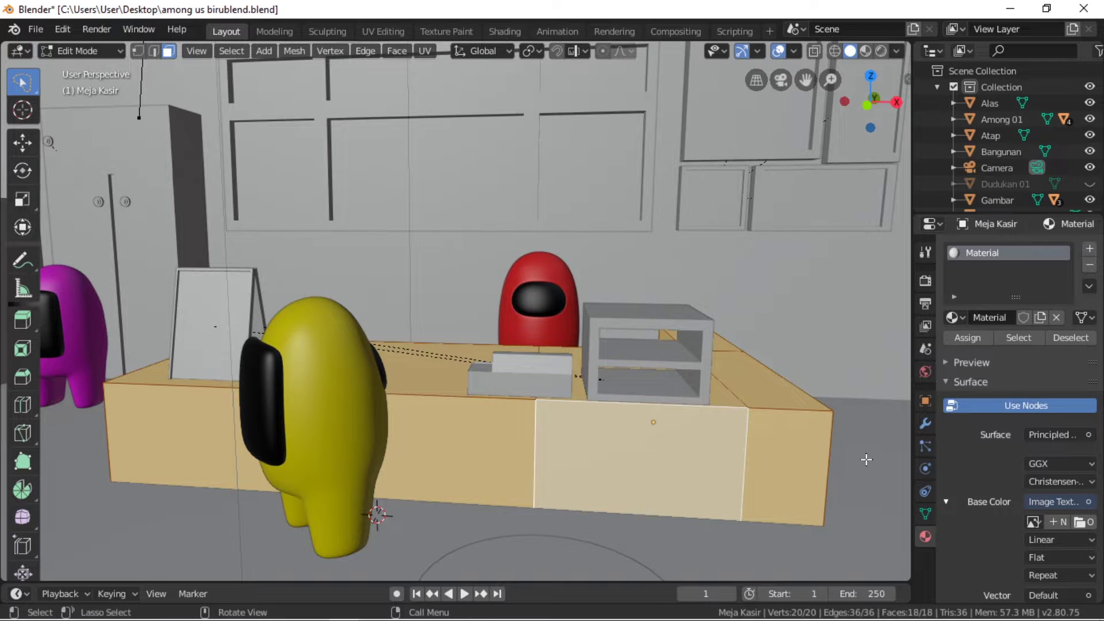
drag(911, 447, 761, 466)
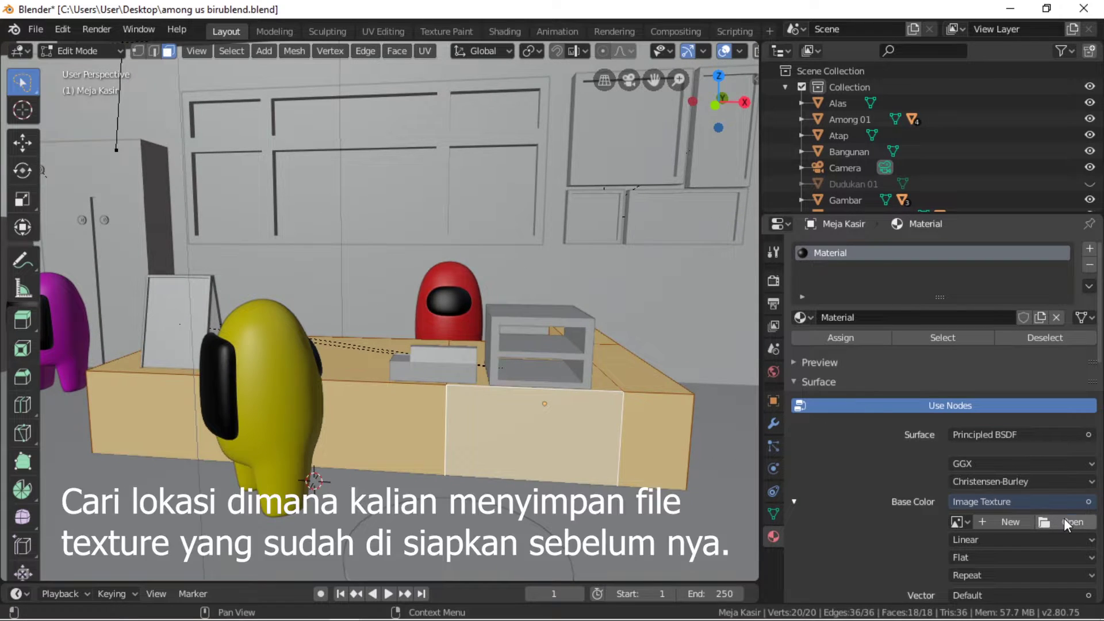
click(1063, 519)
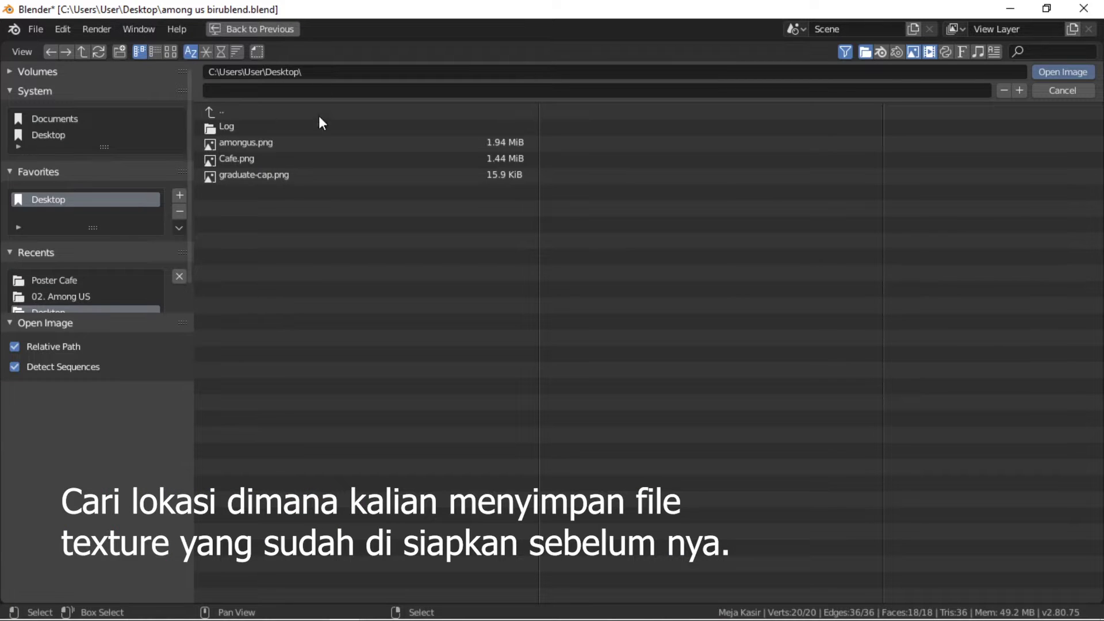
Load Desk Texture 02.jpg from C:\COEL\18. 3D EDITING\02. Among US as the Base Color image.
click(257, 110)
click(257, 111)
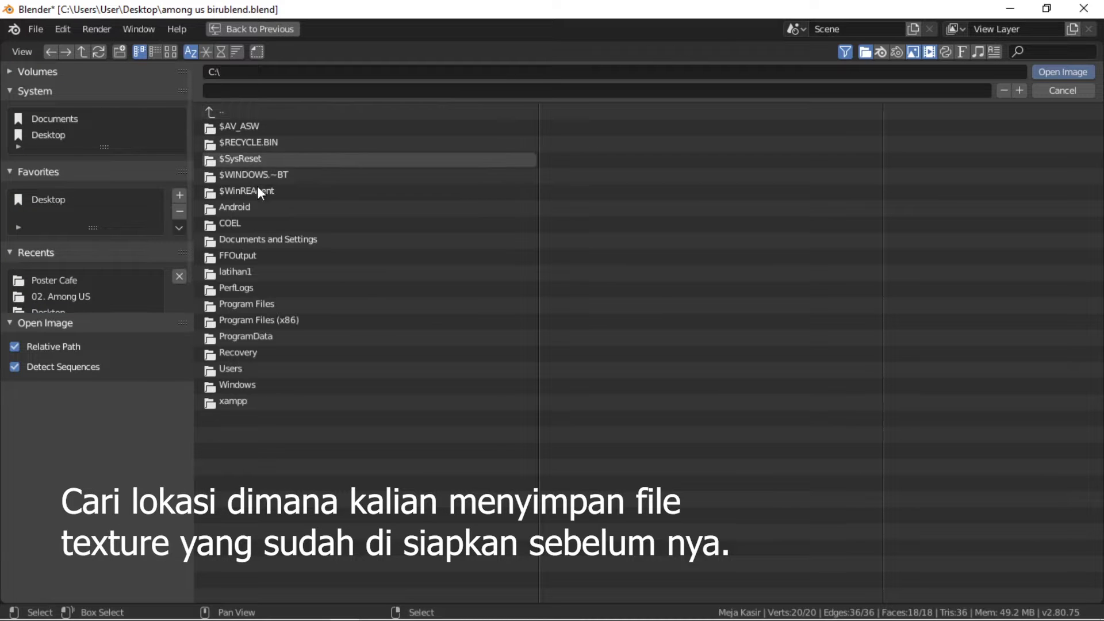
click(246, 228)
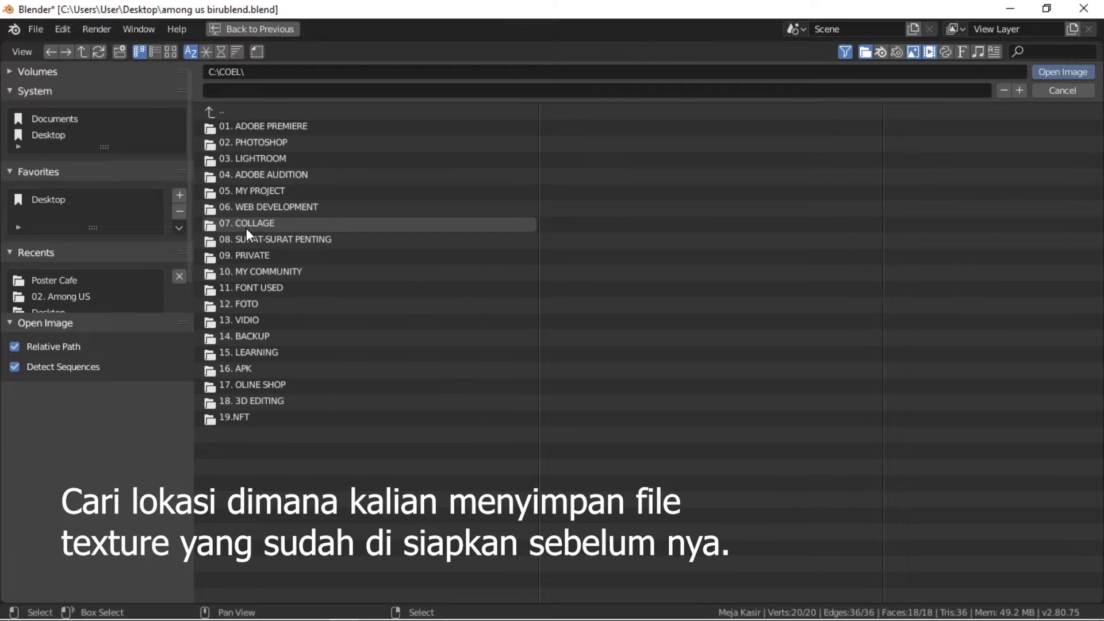
click(265, 401)
click(246, 143)
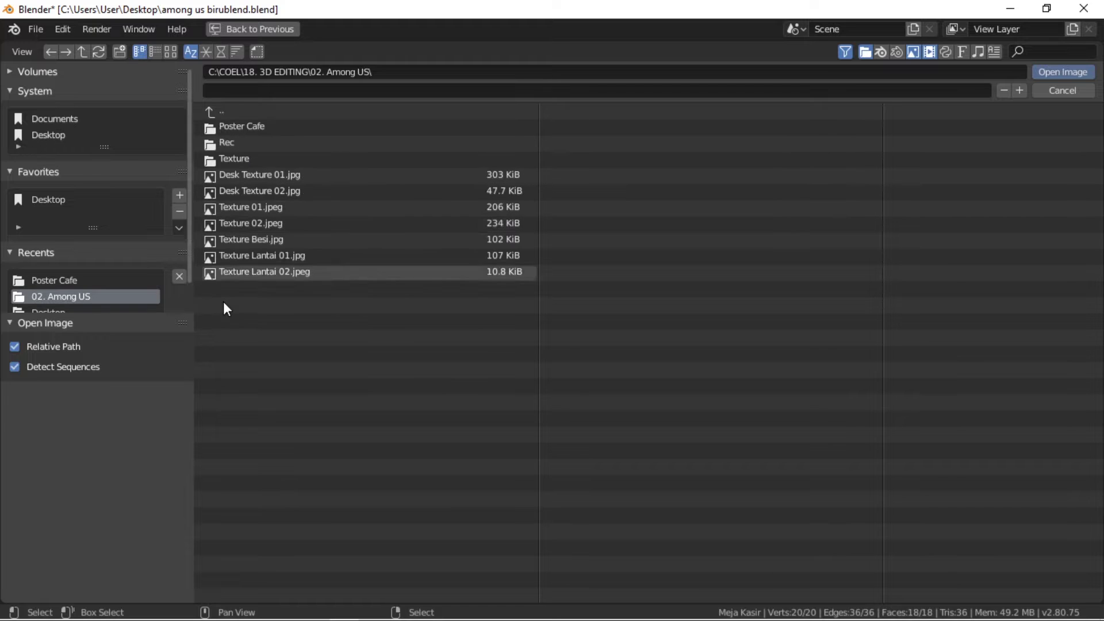
click(170, 52)
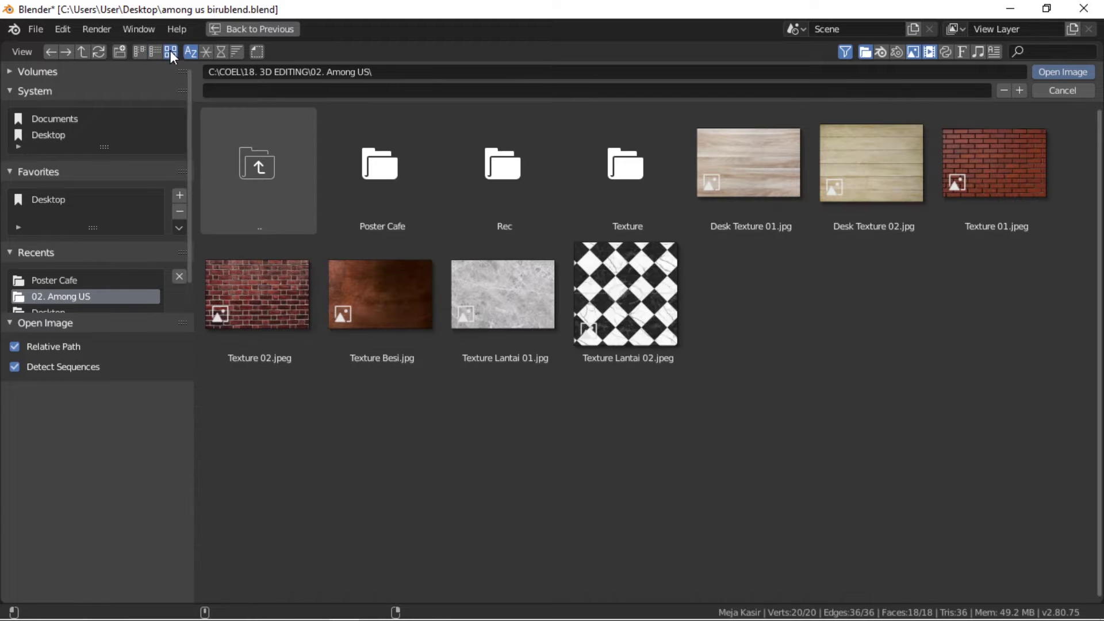
click(855, 180)
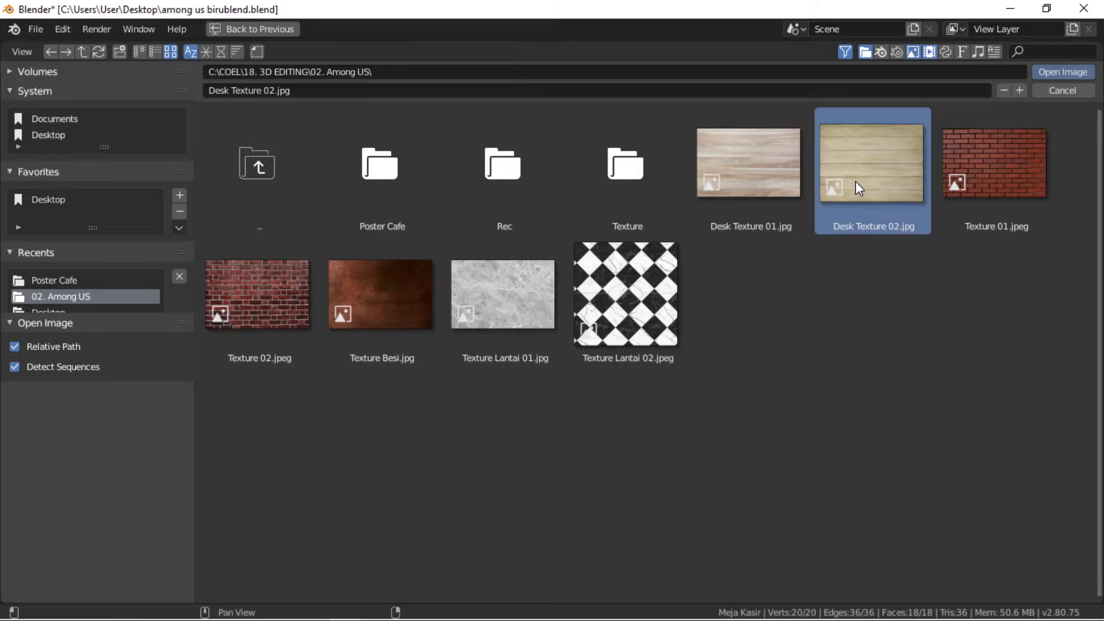
click(1062, 72)
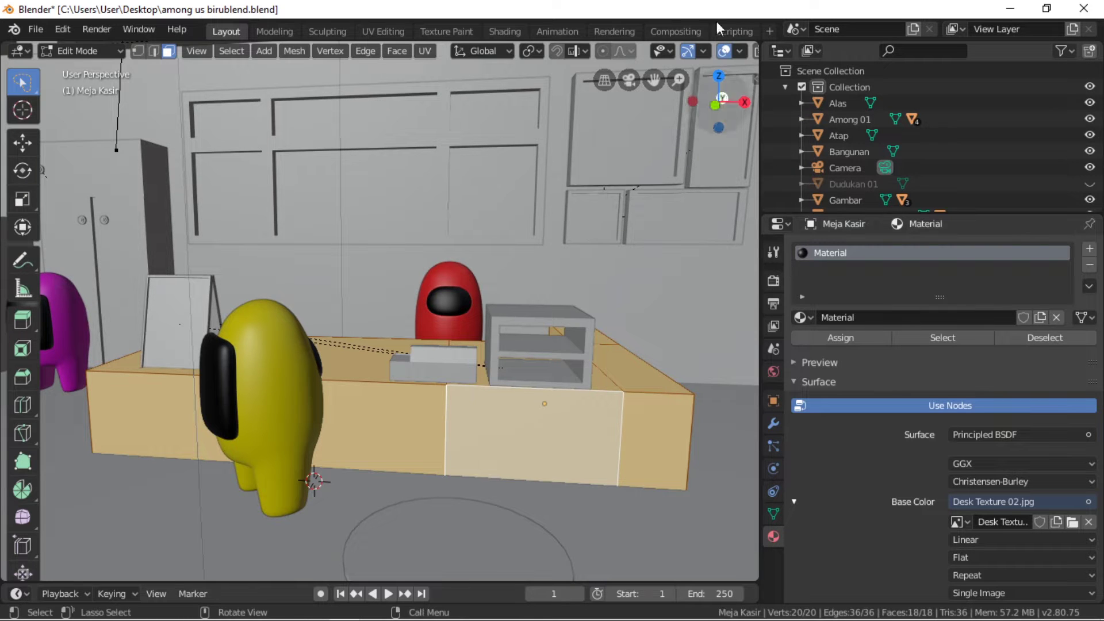
Keep Desk Texture 02.jpg as the image and preview the desk with material shading.
scroll(695, 50, down, 3)
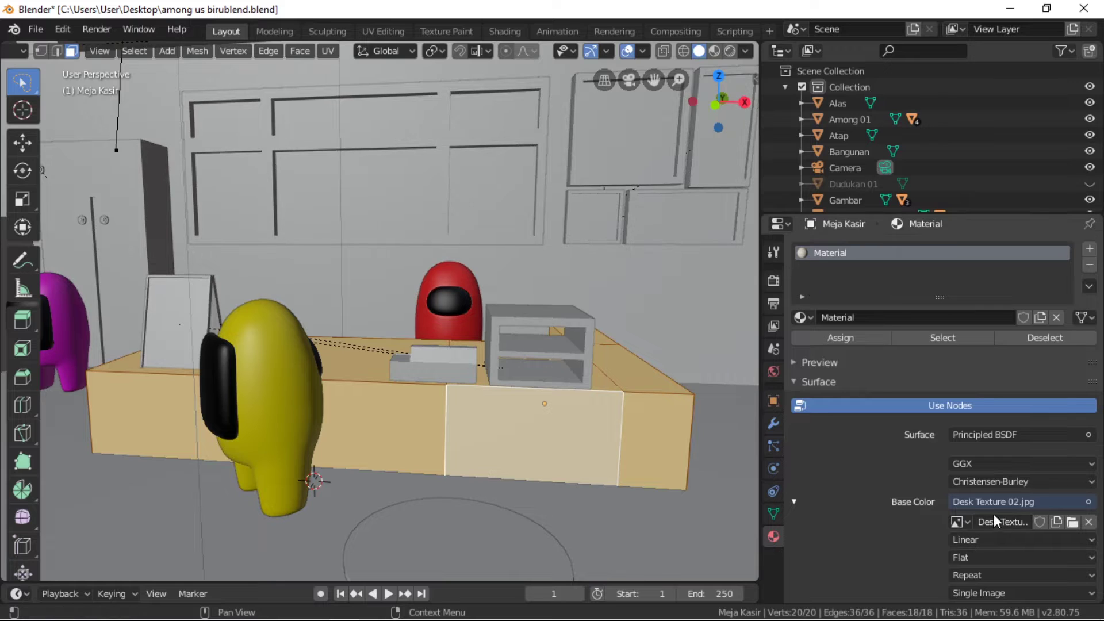
click(961, 522)
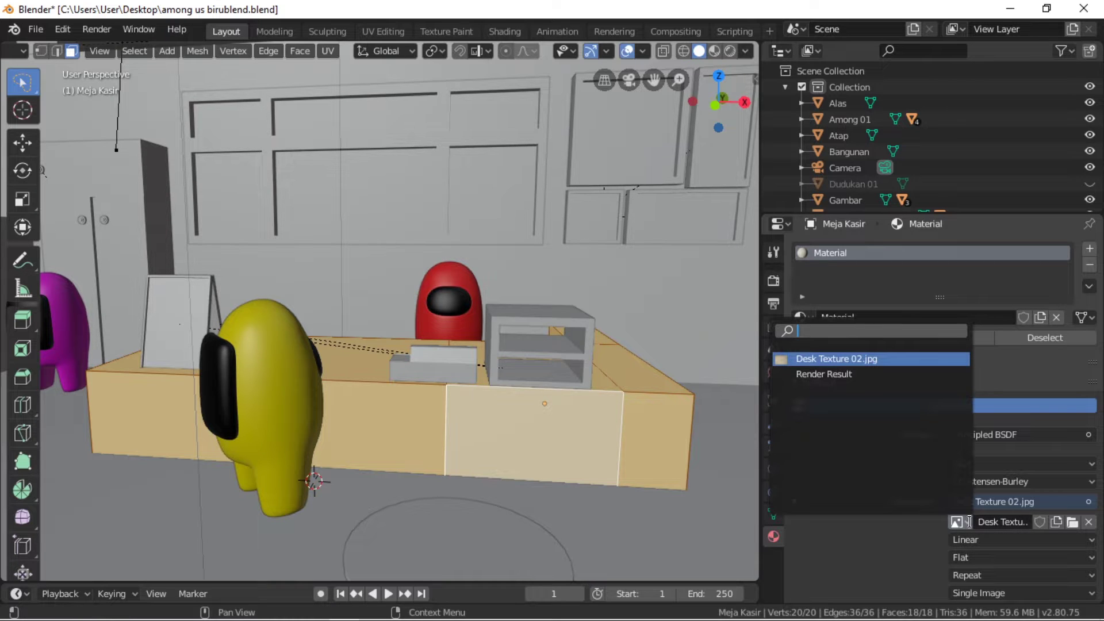
click(839, 358)
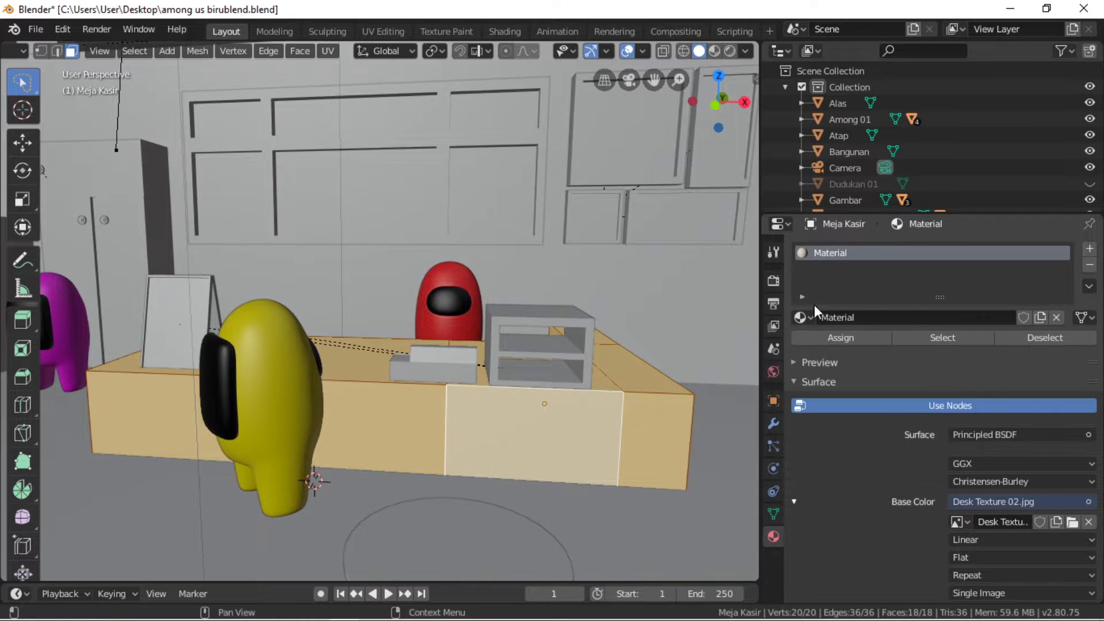
click(726, 51)
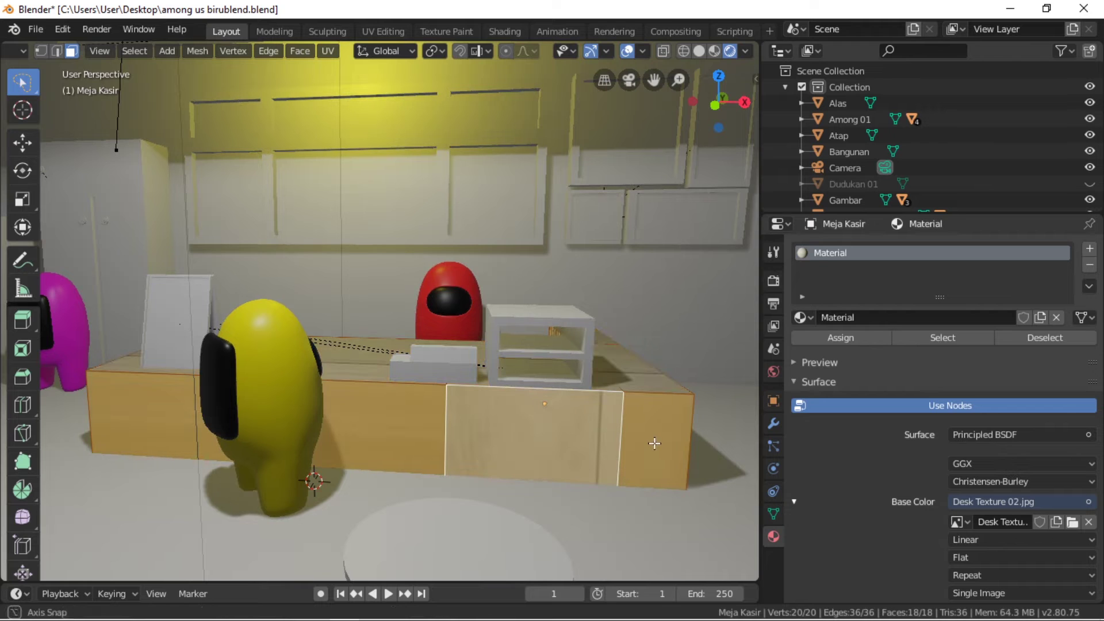
mouse_move(654, 443)
middle_down()
mouse_move(595, 508)
mouse_move(562, 424)
mouse_move(612, 419)
middle_up()
Inspect the wood-textured desk in Object Mode, then return it to face Edit Mode.
key(Tab)
scroll(575, 419, up, 4)
scroll(515, 407, up, 4)
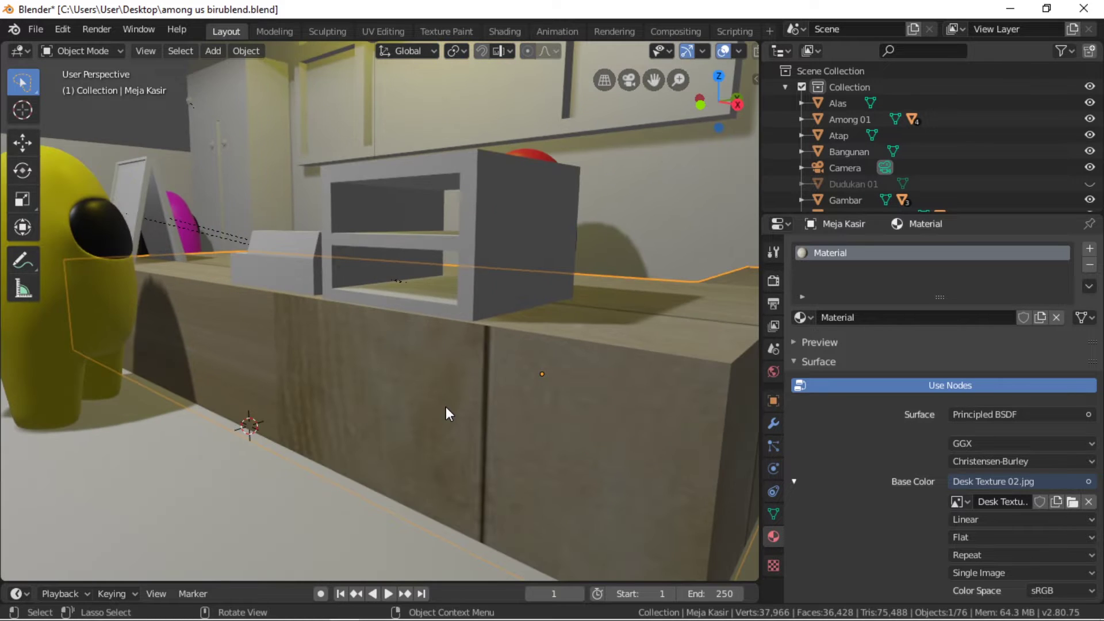
scroll(460, 407, down, 4)
middle_drag(495, 408, 519, 415)
scroll(511, 406, down, 2)
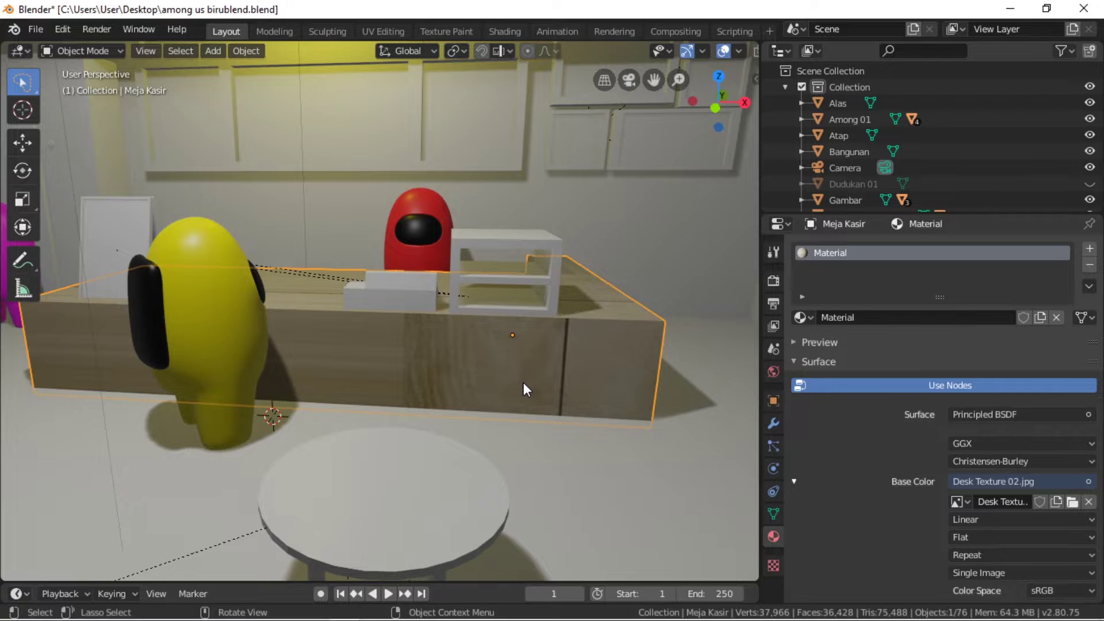
key(Tab)
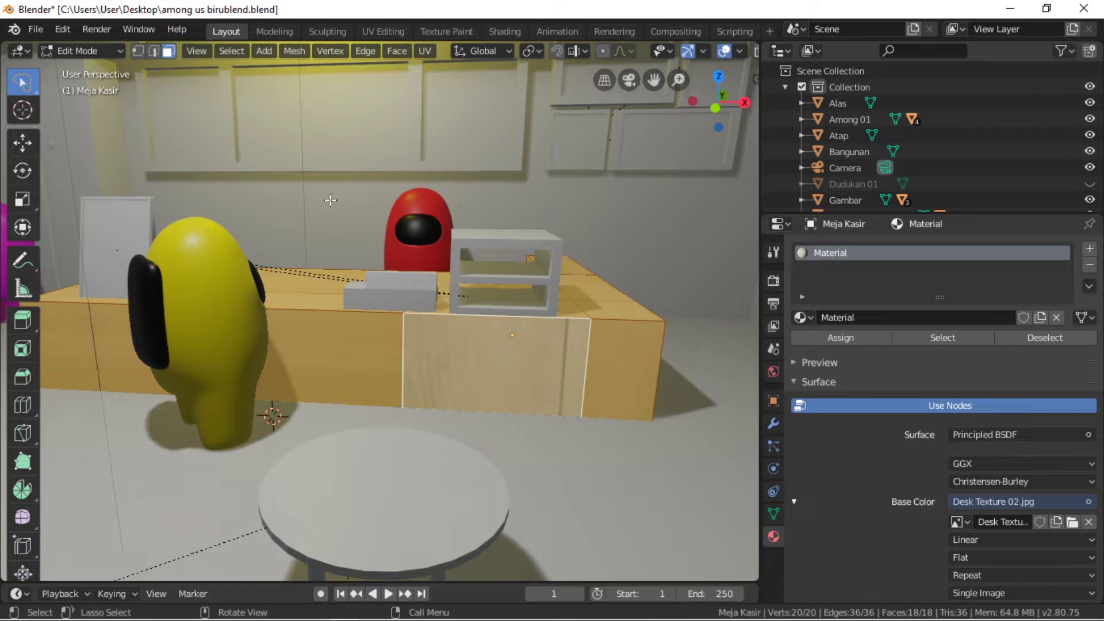
Shrink all of the desk's UVs in the UV Editing workspace to enlarge the grain.
click(380, 35)
scroll(182, 347, down, 4)
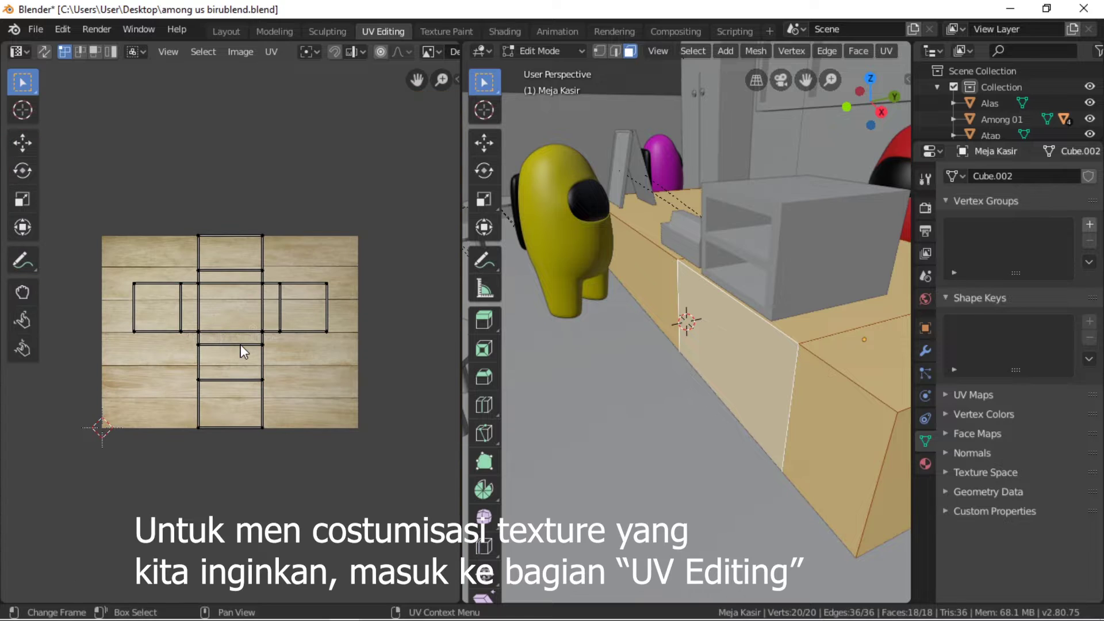
key(a)
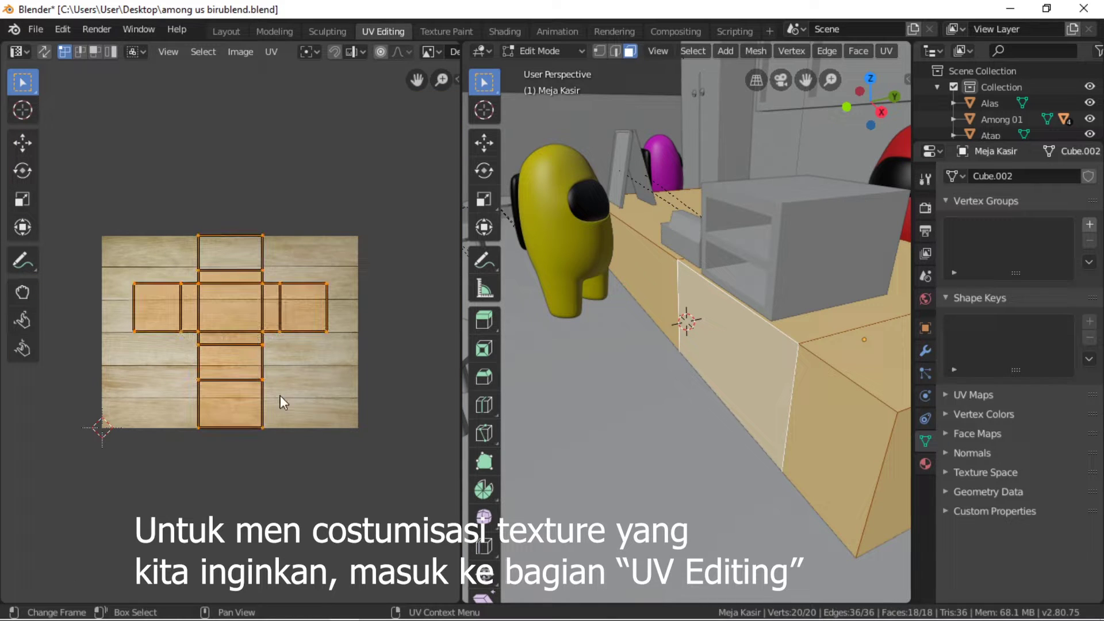
key(s)
click(322, 413)
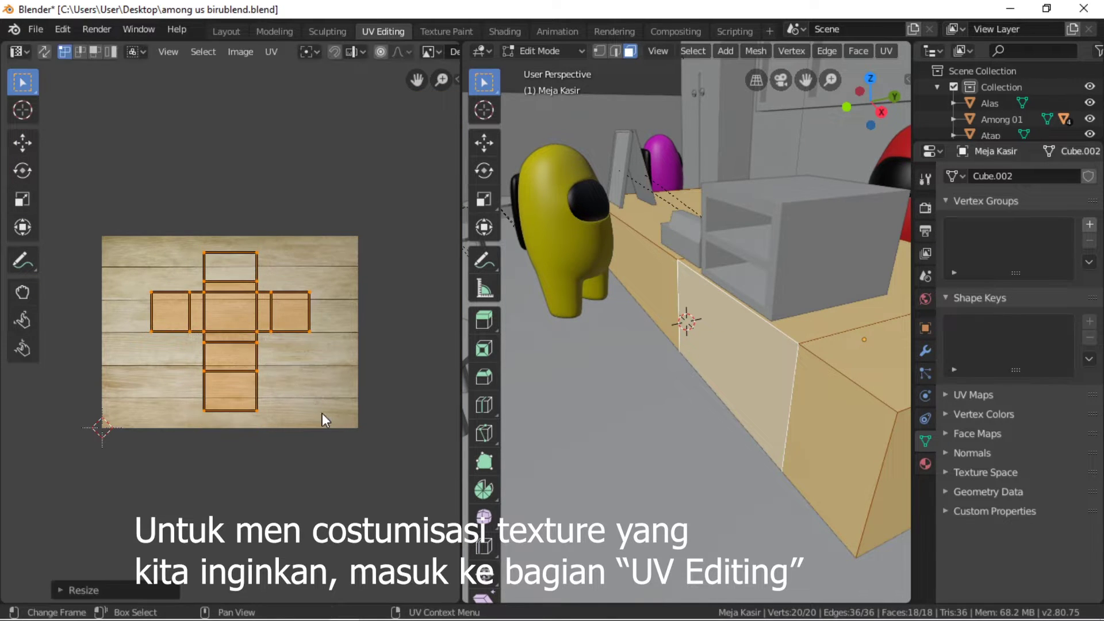
scroll(868, 52, down, 3)
scroll(863, 51, down, 3)
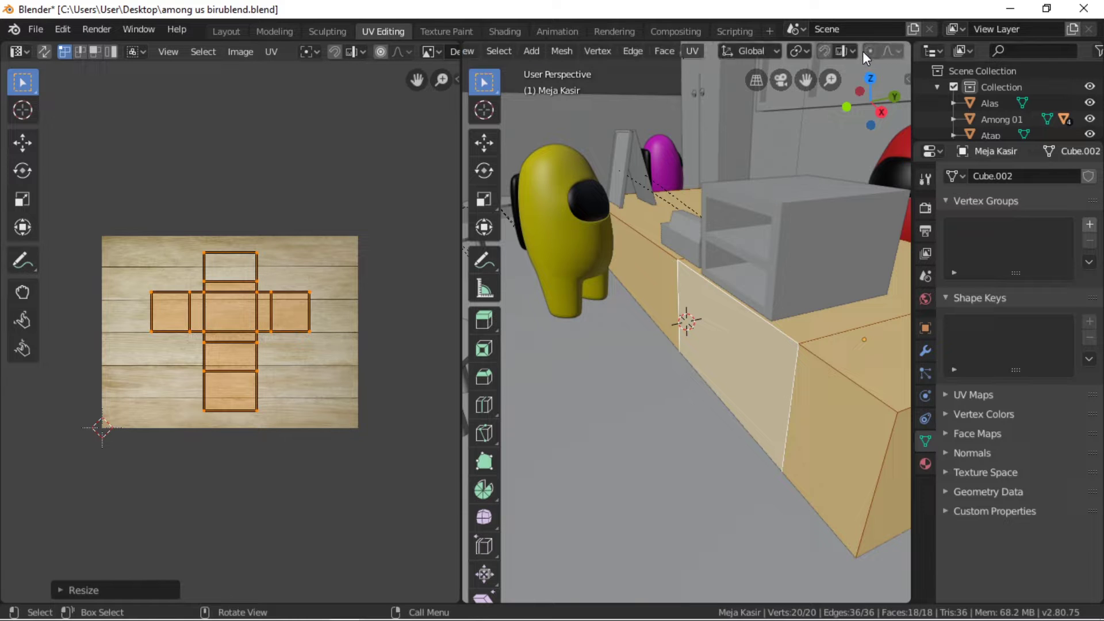
scroll(858, 54, down, 3)
Switch to Rendered shading and rescale the desk's UVs again.
click(881, 51)
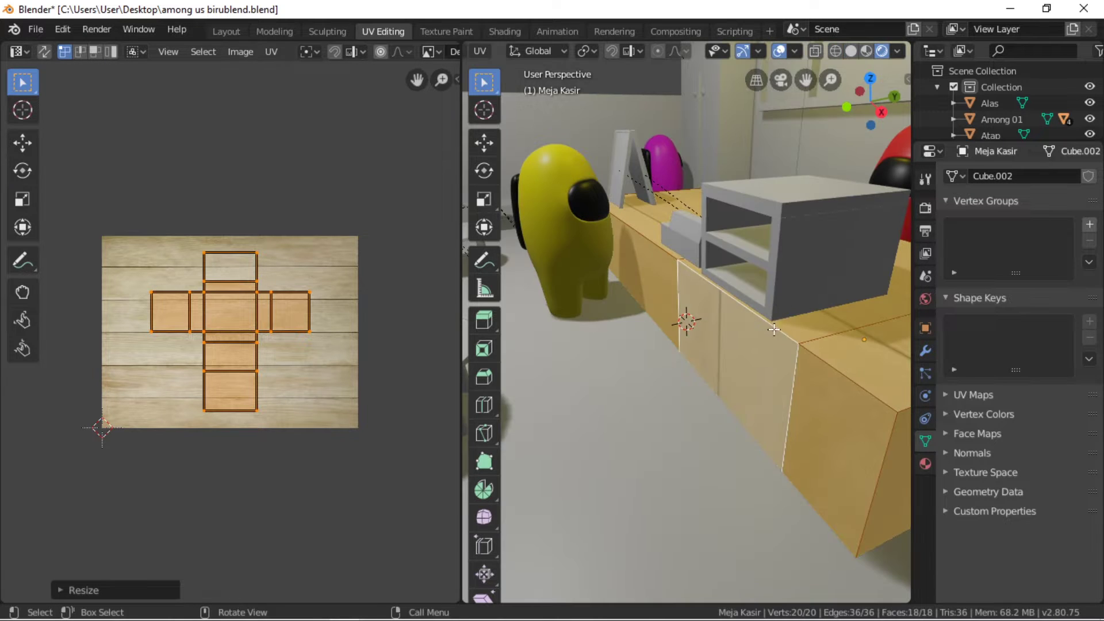
scroll(774, 329, up, 5)
key(s)
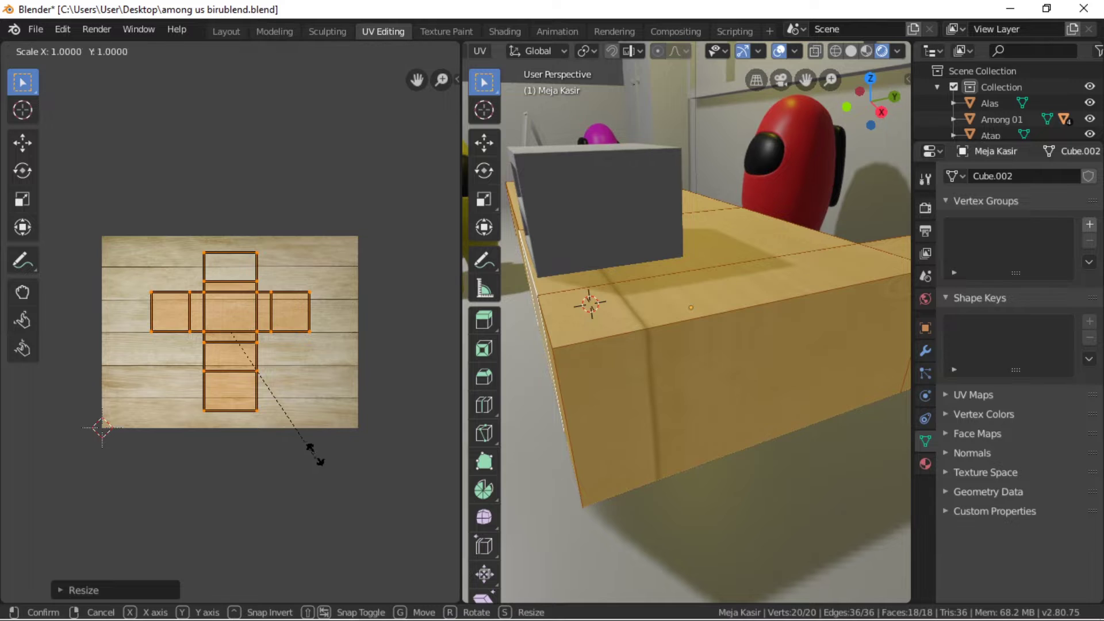
click(295, 422)
mouse_move(623, 394)
middle_down()
mouse_move(672, 390)
mouse_move(551, 414)
middle_up()
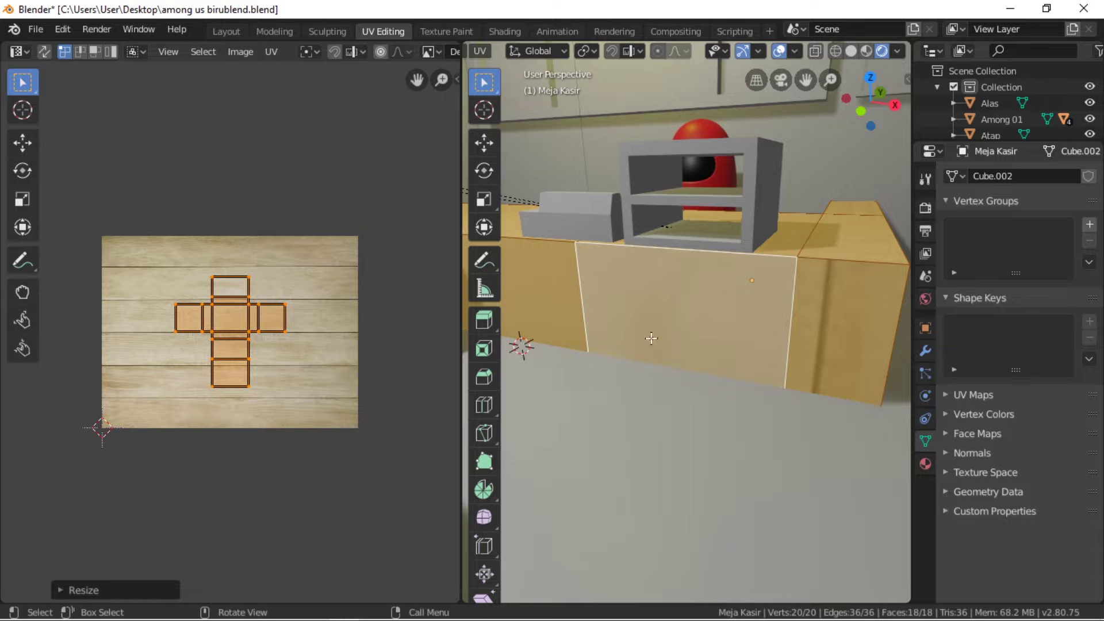
Re-unwrap the desk with Smart UV Project to spread its faces across the wood image.
key(u)
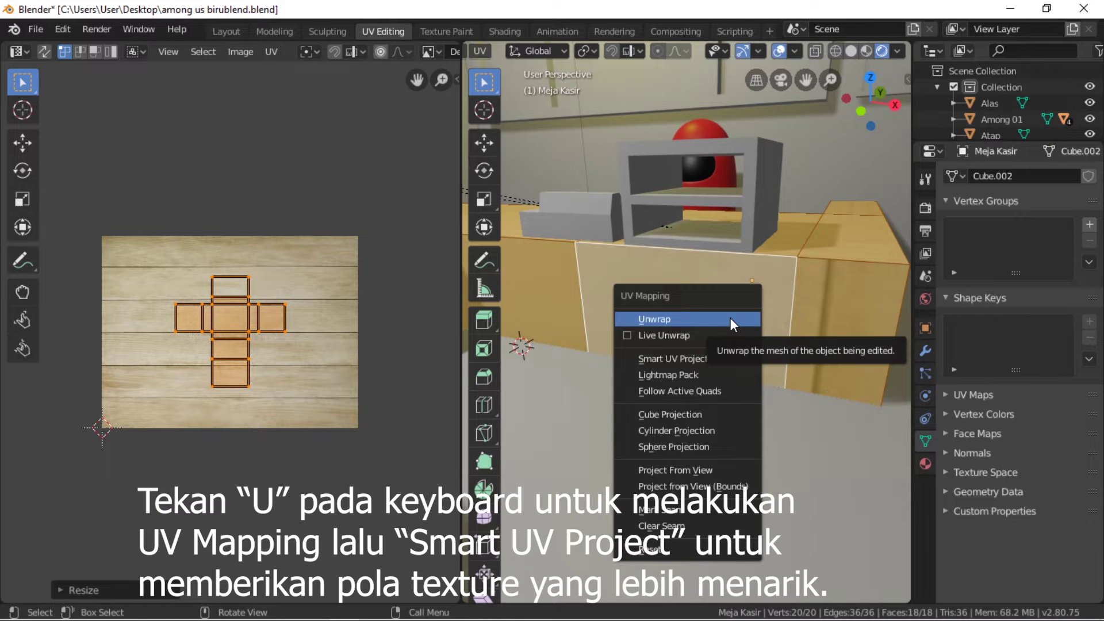
click(718, 359)
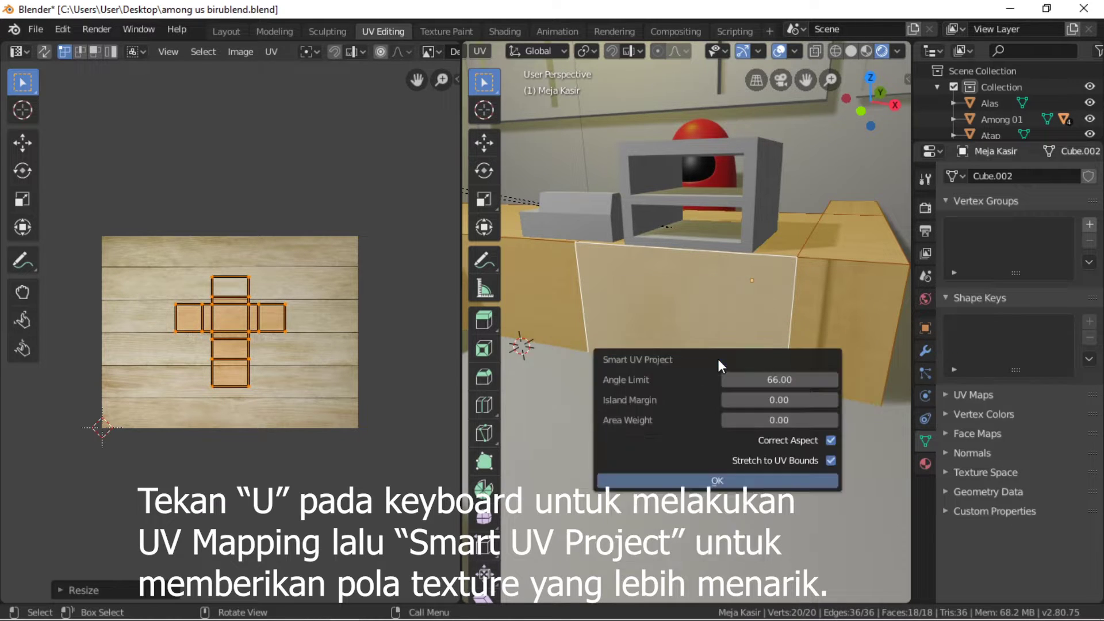
click(710, 477)
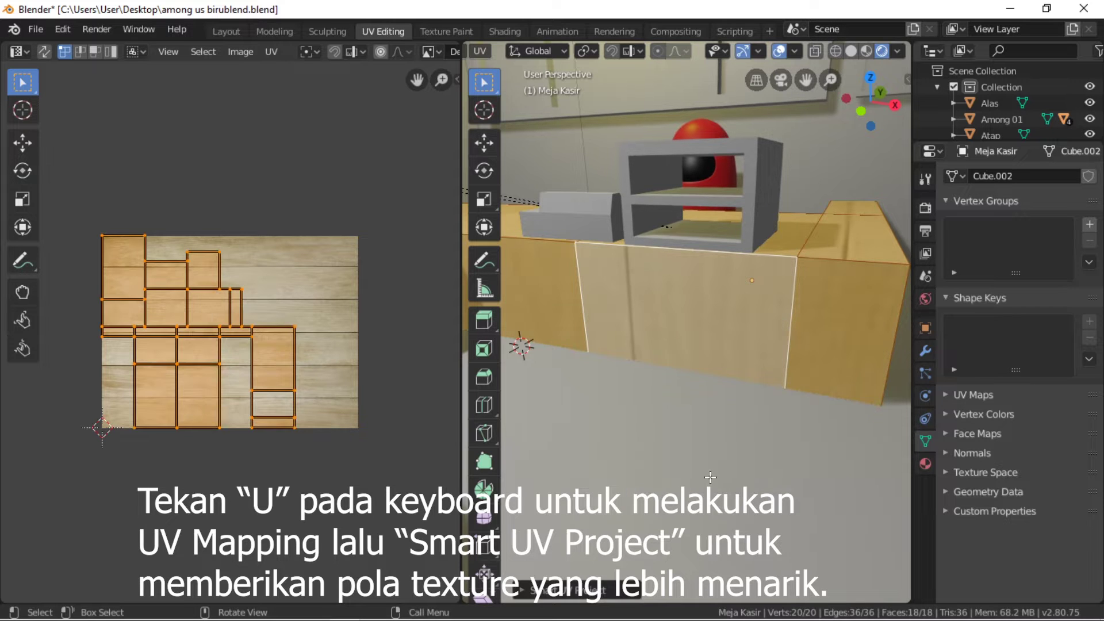
scroll(748, 312, down, 5)
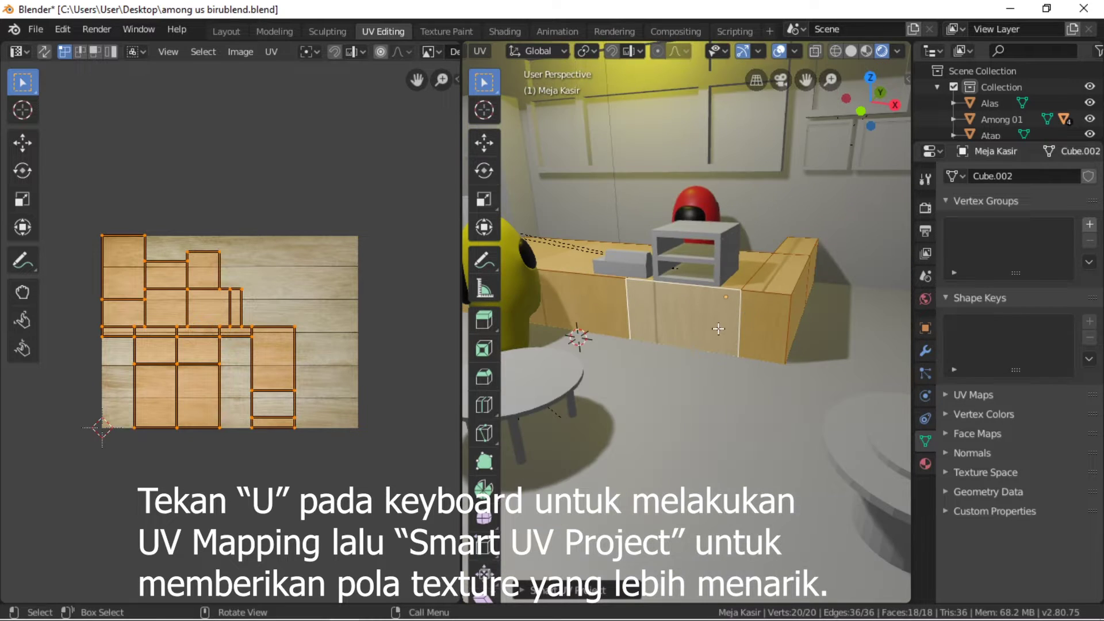
mouse_move(718, 330)
middle_down()
mouse_move(864, 326)
mouse_move(734, 360)
mouse_move(755, 381)
mouse_move(653, 319)
mouse_move(571, 320)
mouse_move(774, 324)
mouse_move(717, 310)
middle_up()
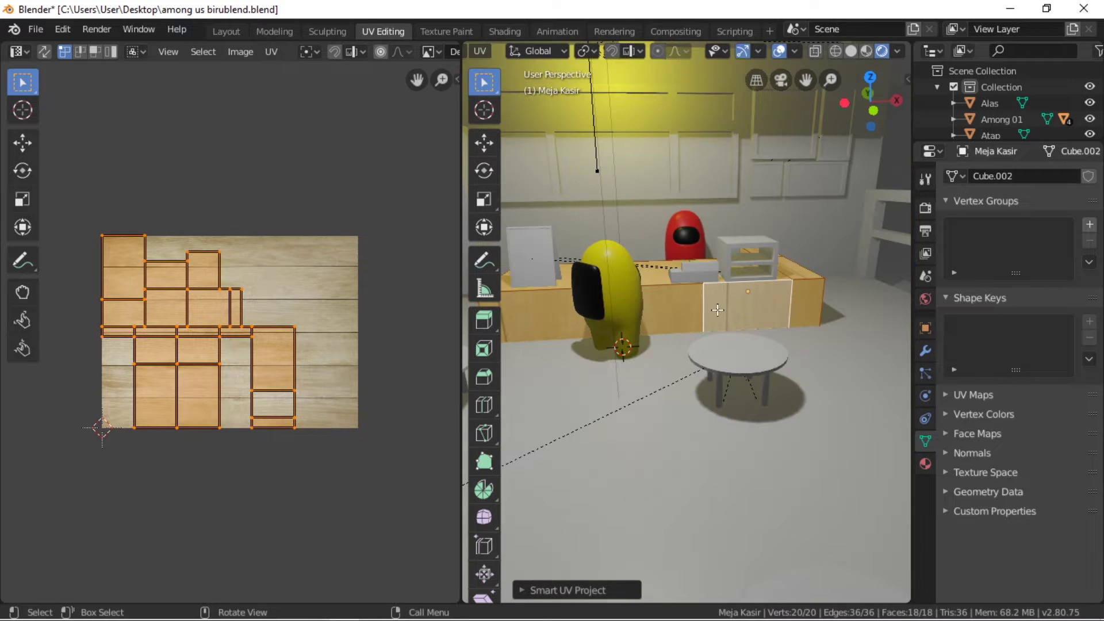
Return to the Layout workspace and zoom out to view the whole café room.
click(228, 31)
scroll(598, 247, down, 5)
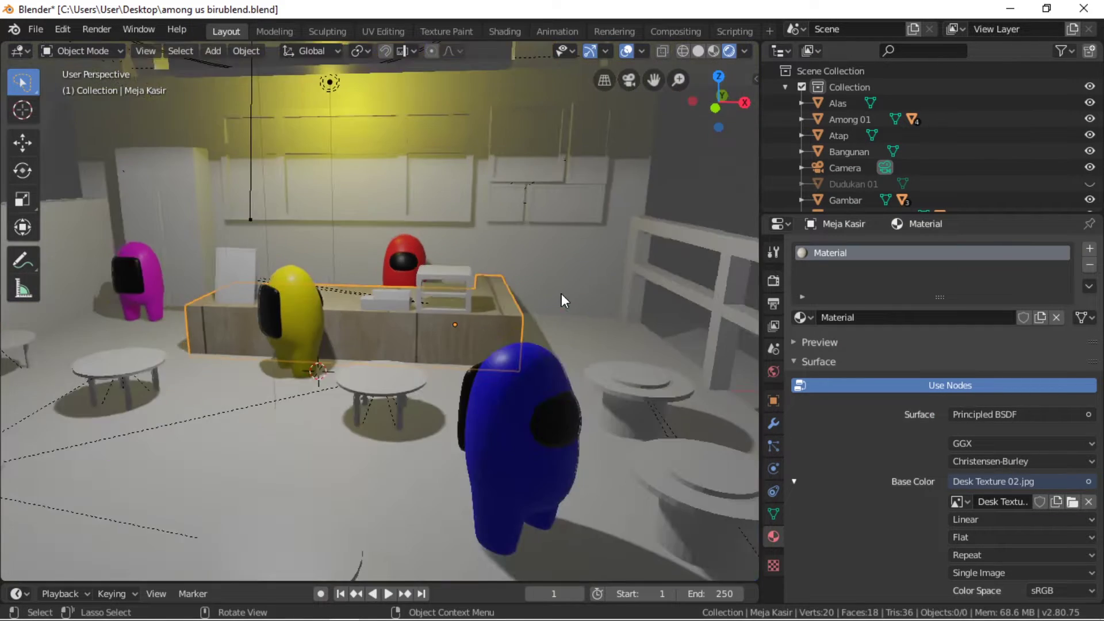
scroll(451, 322, down, 4)
scroll(489, 343, up, 2)
scroll(496, 347, up, 2)
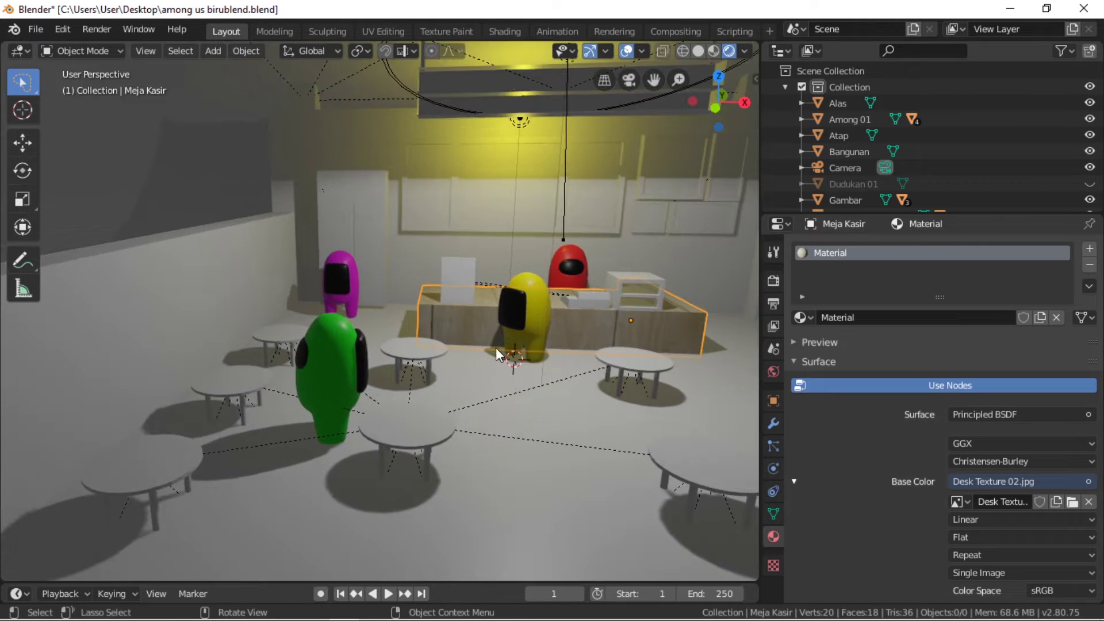
middle_drag(602, 358, 539, 382)
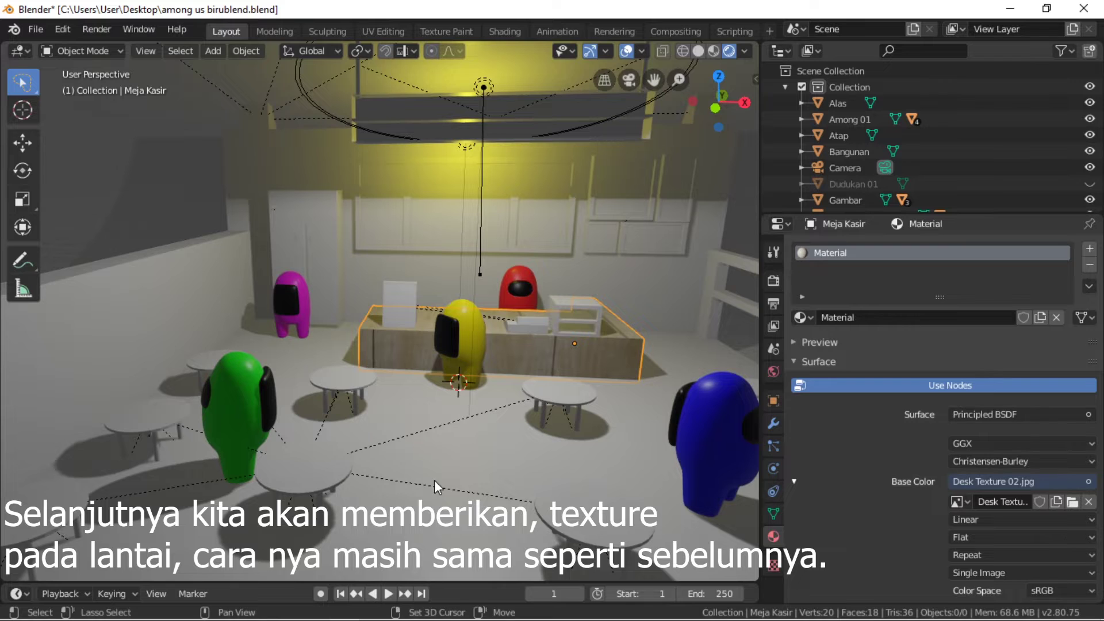
middle_drag(434, 481, 444, 407)
scroll(444, 407, down, 3)
scroll(447, 406, down, 2)
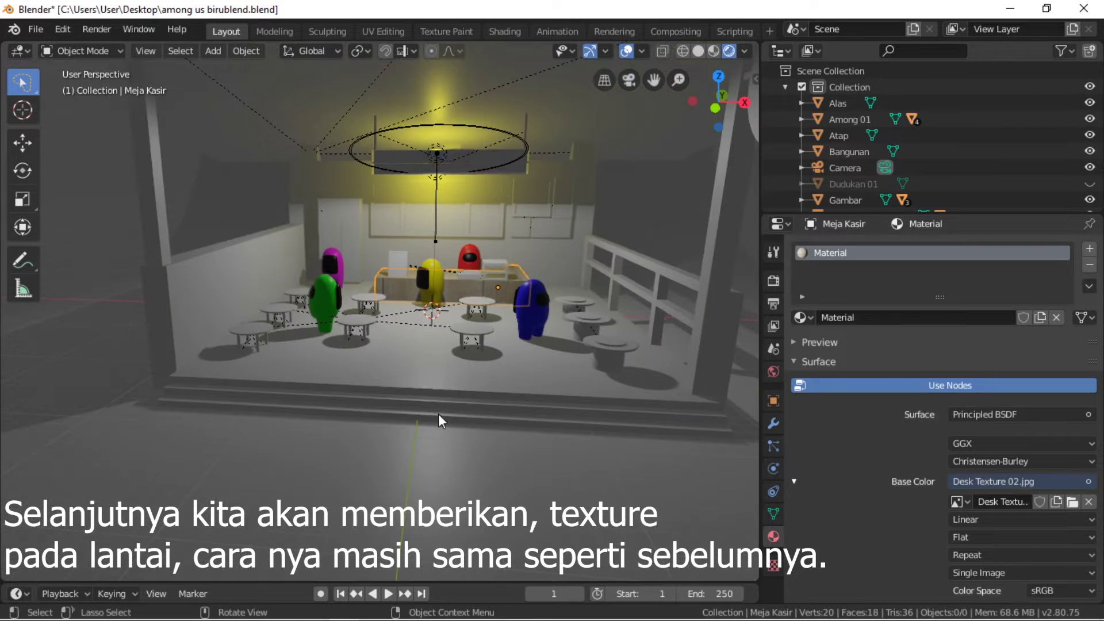
Put the Bangunan building in Edit Mode and start selecting its floor faces.
click(413, 364)
key(Tab)
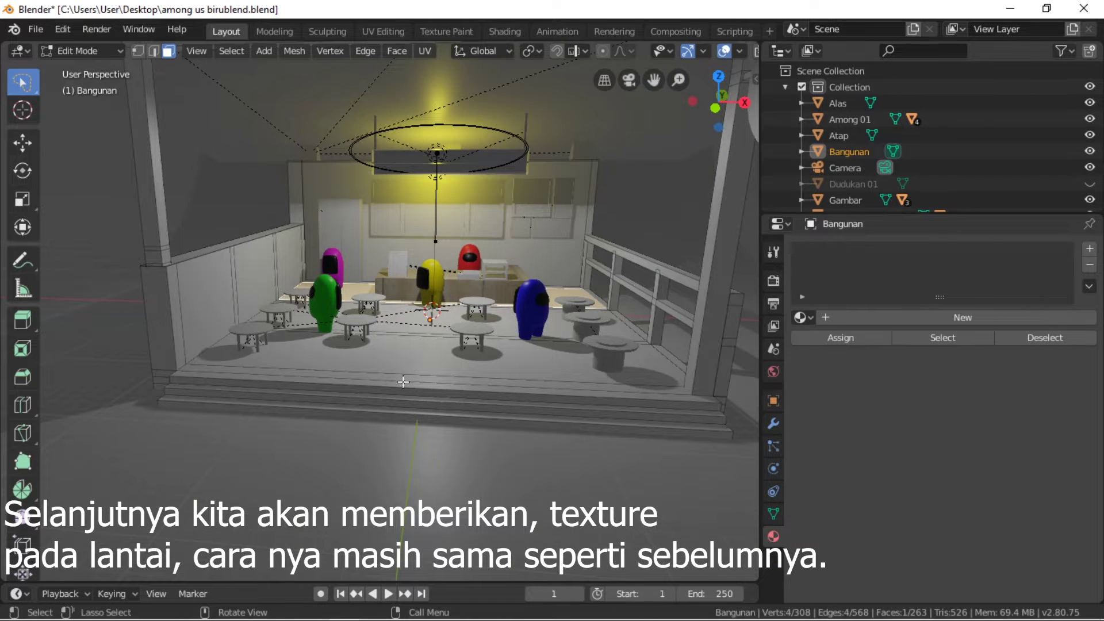
scroll(403, 381, up, 1)
scroll(406, 391, up, 2)
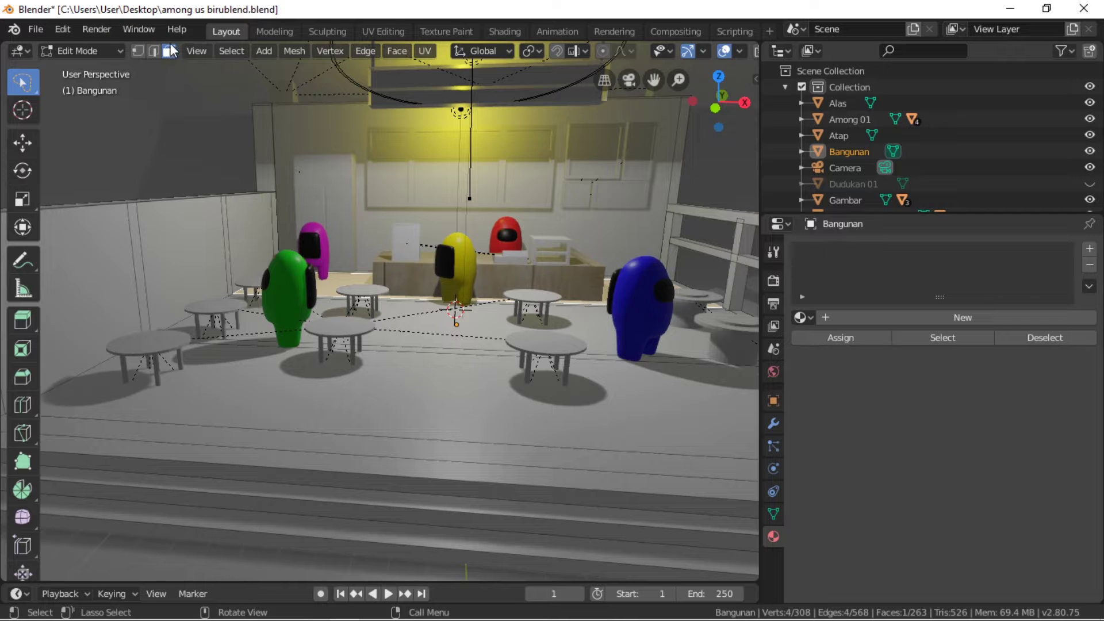
middle_drag(412, 465, 495, 442)
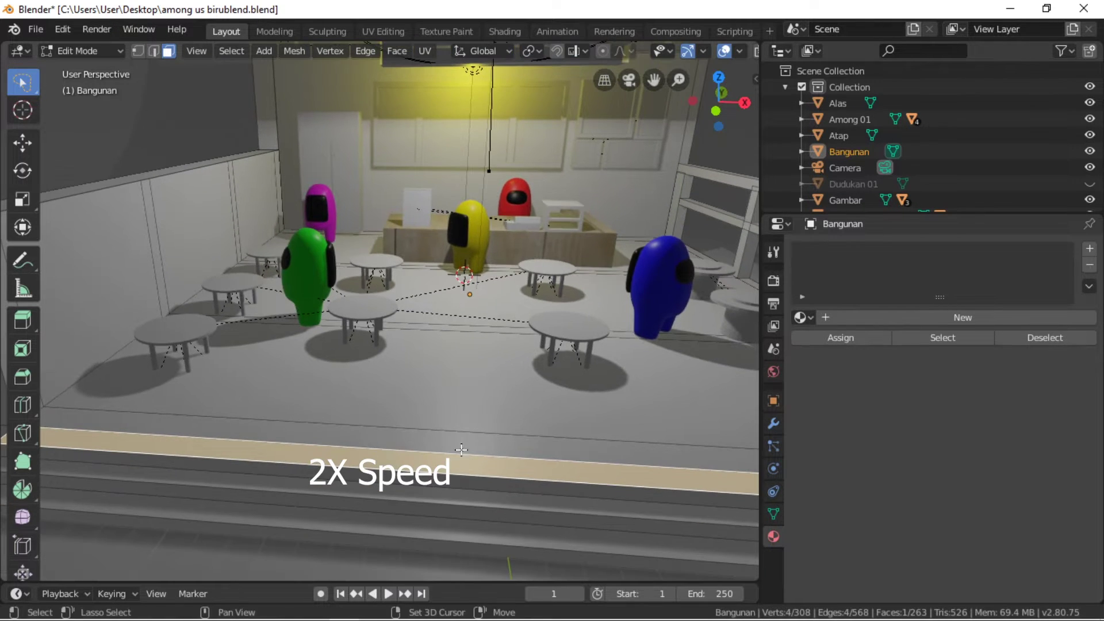
shift+click(464, 468)
shift+click(443, 331)
scroll(442, 344, up, 3)
shift+click(442, 345)
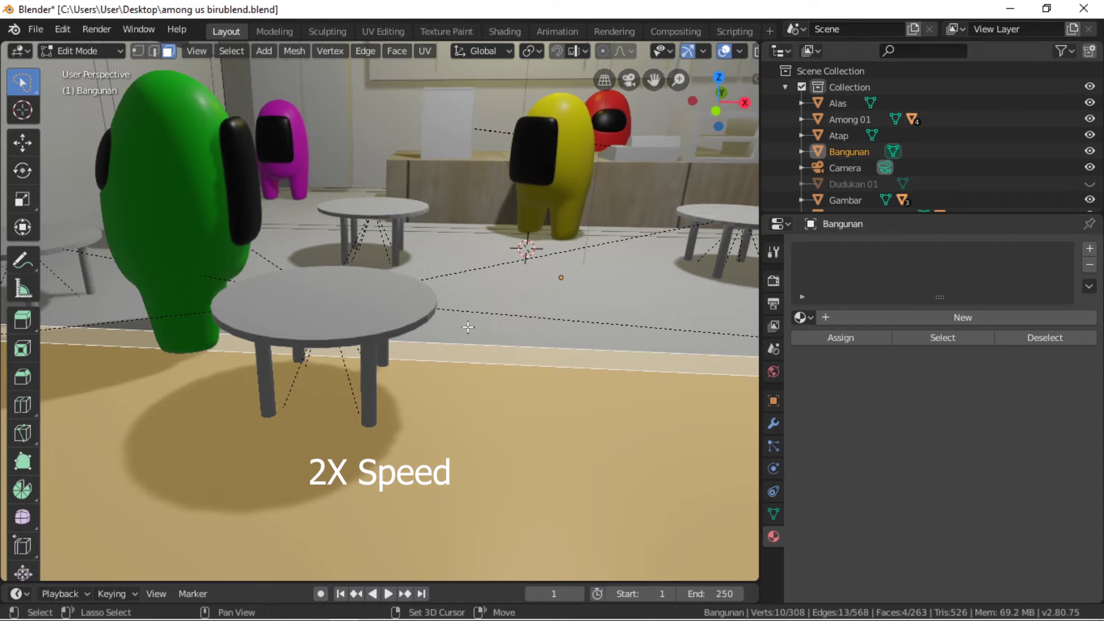
Add the remaining floor faces so all eight are selected.
middle_drag(443, 345, 338, 253)
shift+click(338, 257)
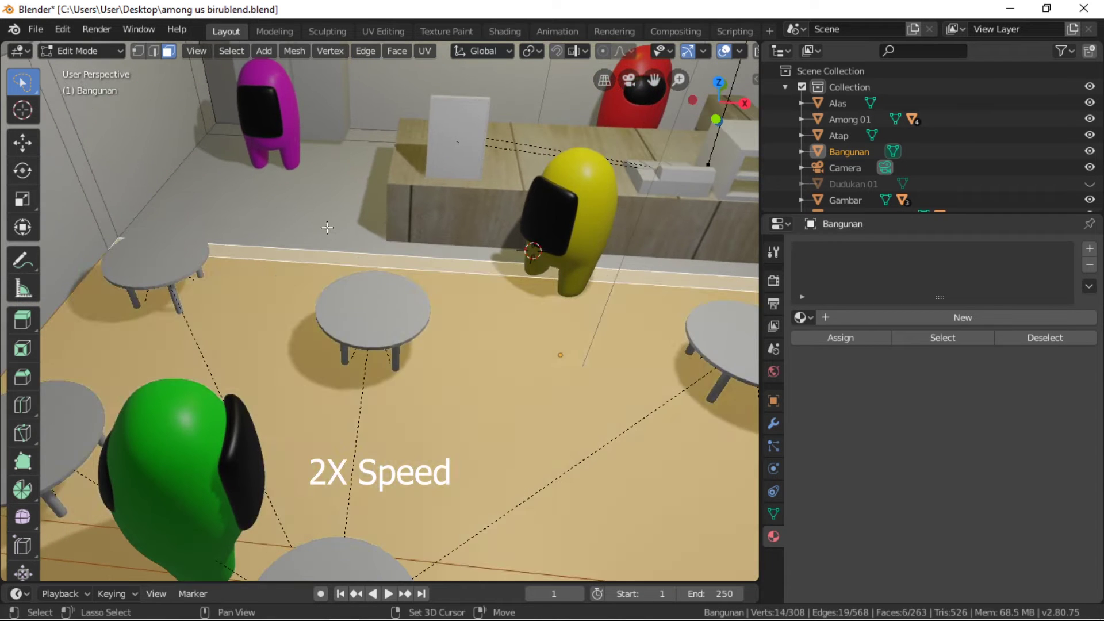
shift+click(357, 172)
shift+click(366, 150)
middle_drag(366, 150, 350, 230)
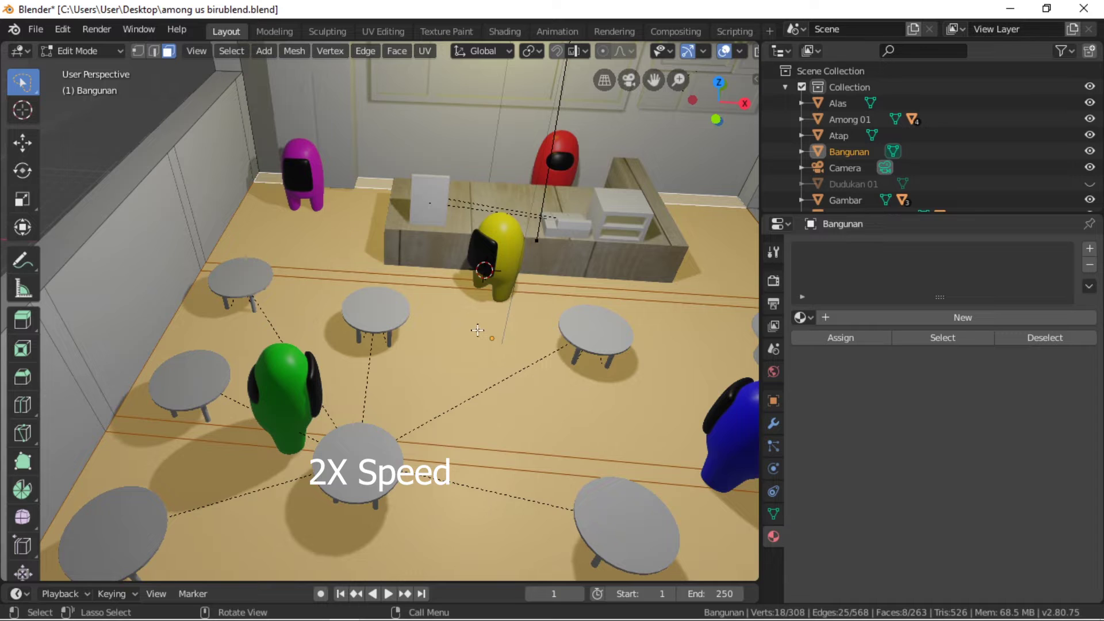
Create a new material, Material.001, for the Bangunan floor.
click(854, 317)
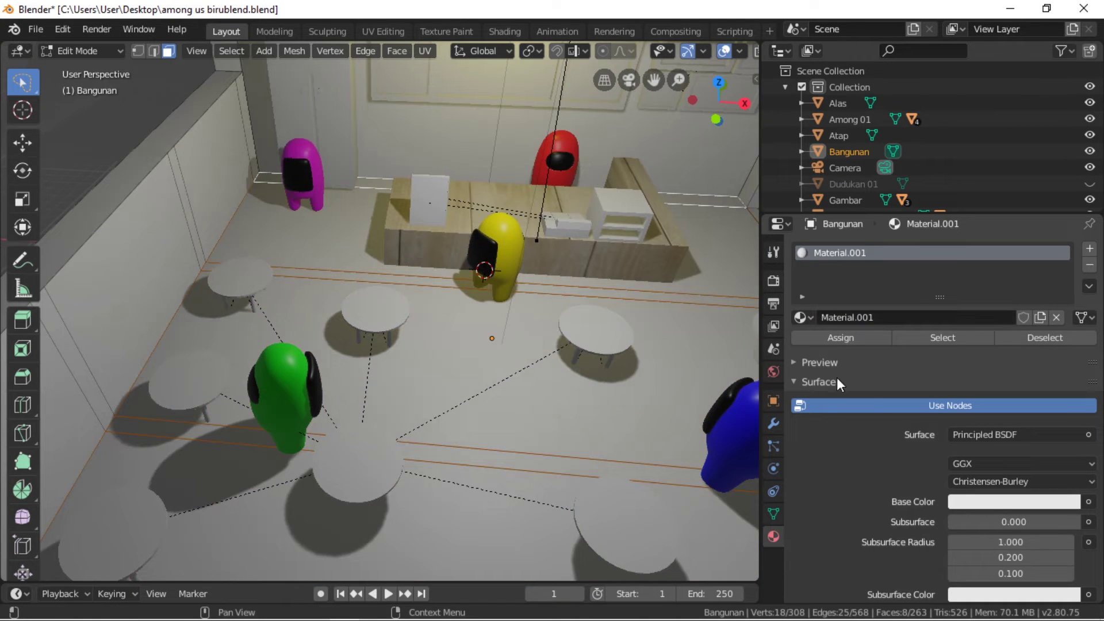
scroll(602, 424, down, 2)
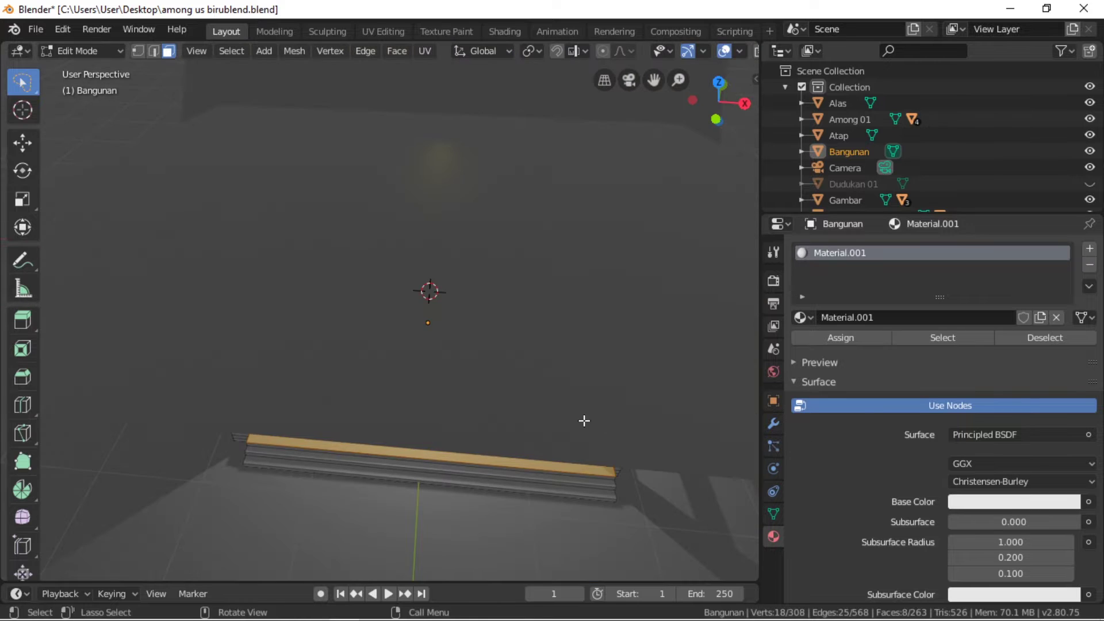
scroll(584, 419, down, 1)
shift+middle_drag(558, 464, 513, 360)
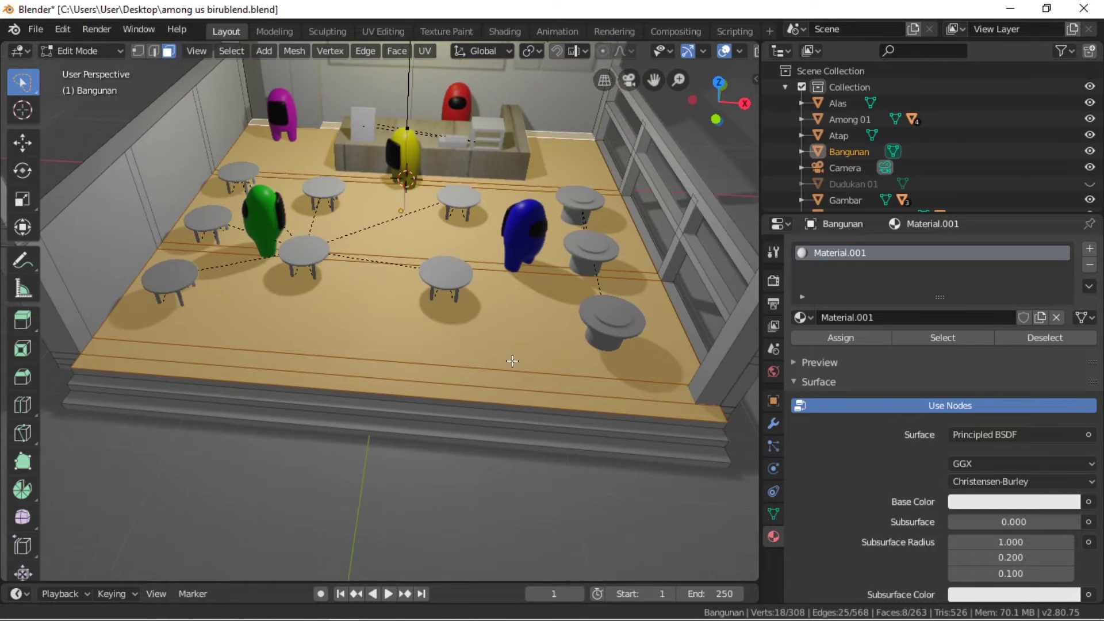
scroll(896, 463, down, 5)
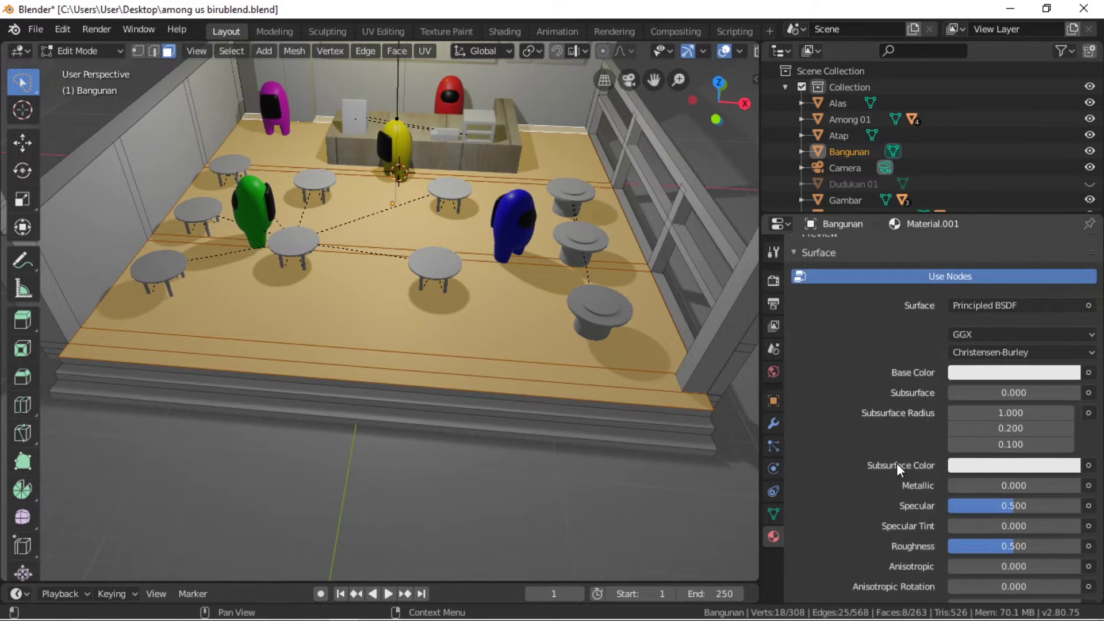
Set the floor material's Base Color to an Image Texture.
click(1090, 373)
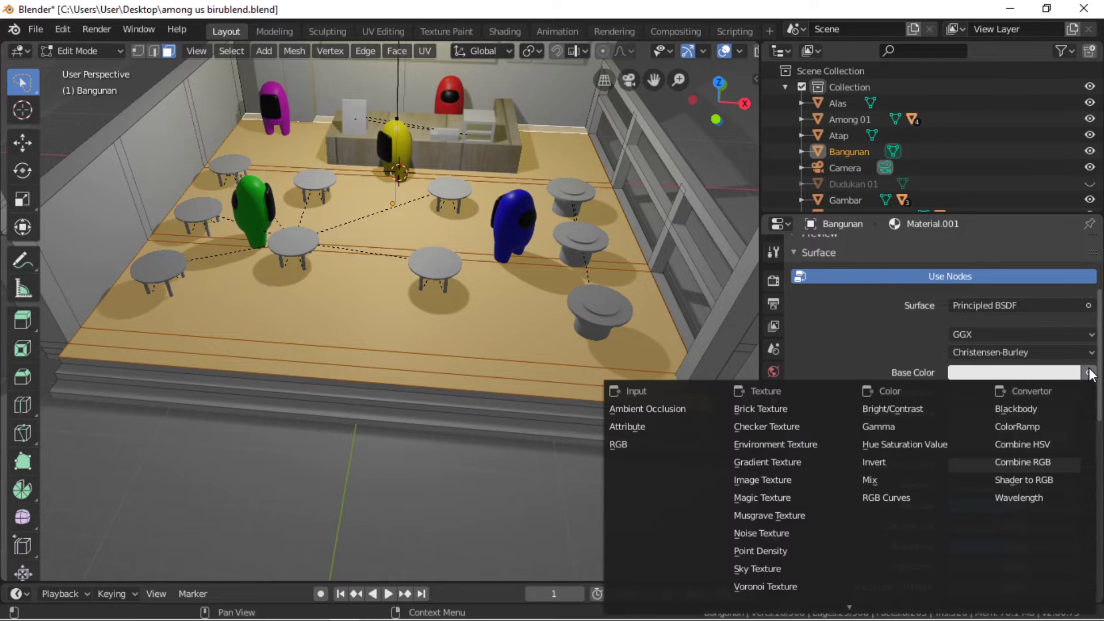
click(764, 484)
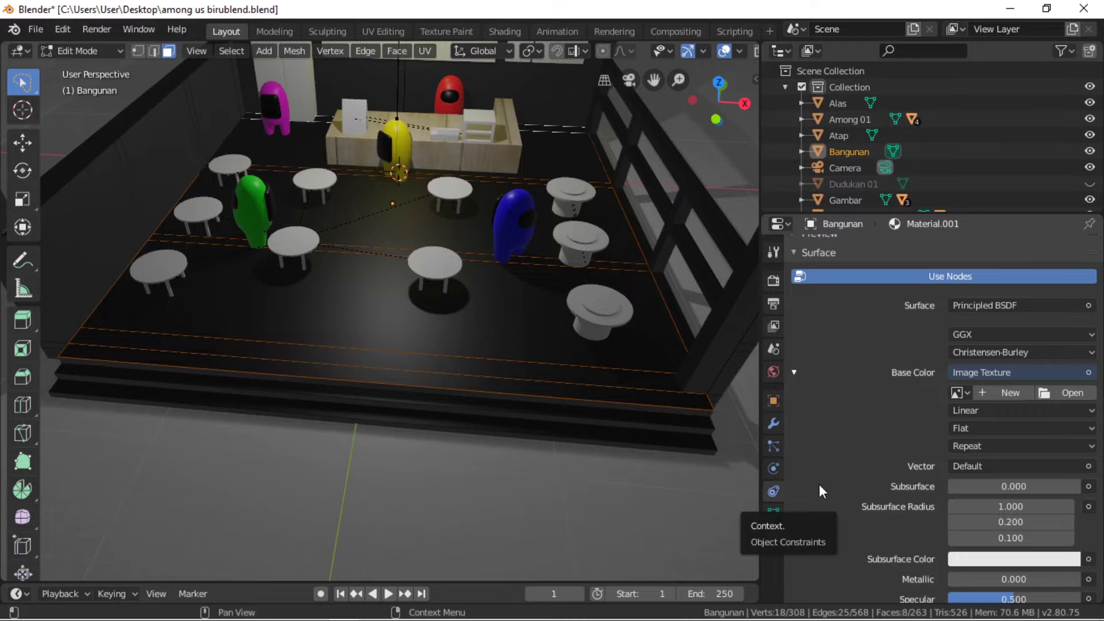
scroll(914, 429, down, 5)
scroll(879, 424, up, 5)
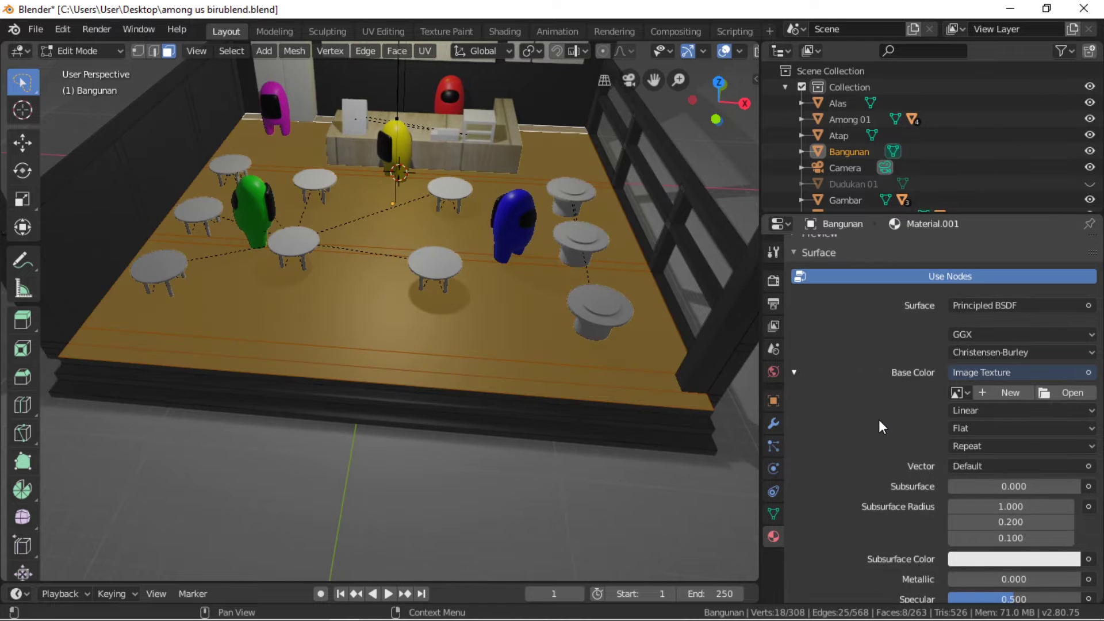
Browse to C:\COEL\18. 3D EDITING\02. Among US and select Texture Lantai 02.jpeg.
click(1072, 393)
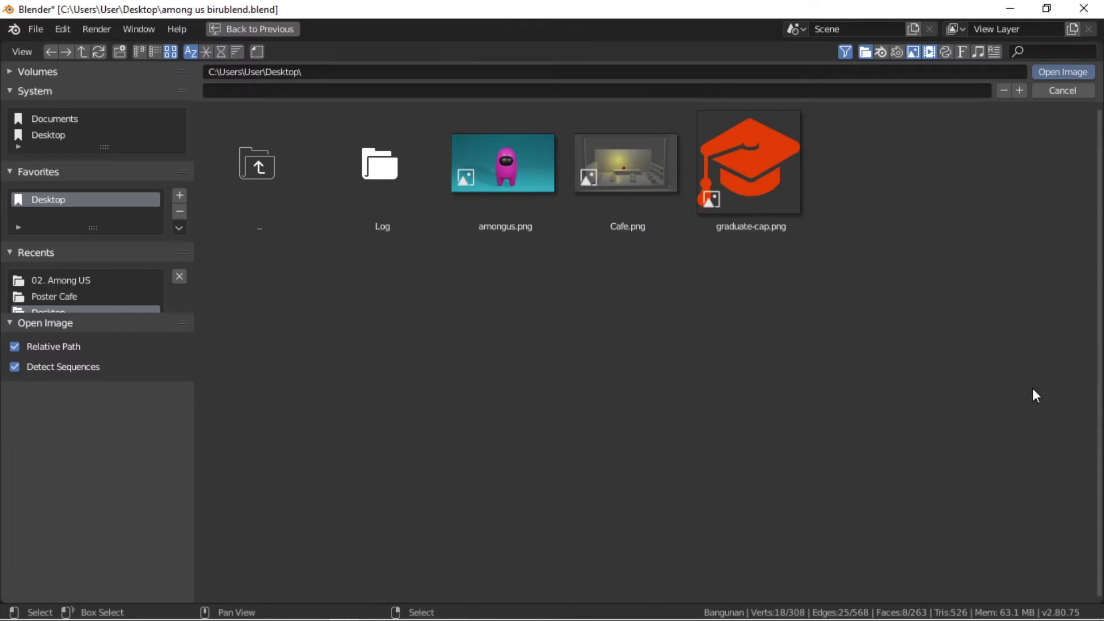
click(256, 181)
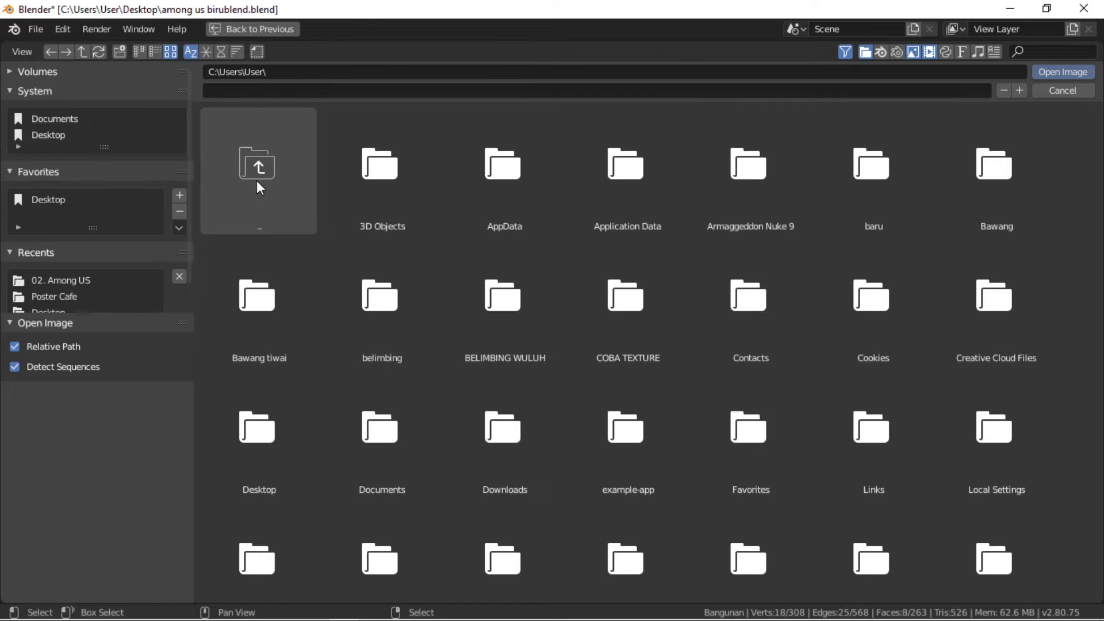
click(256, 180)
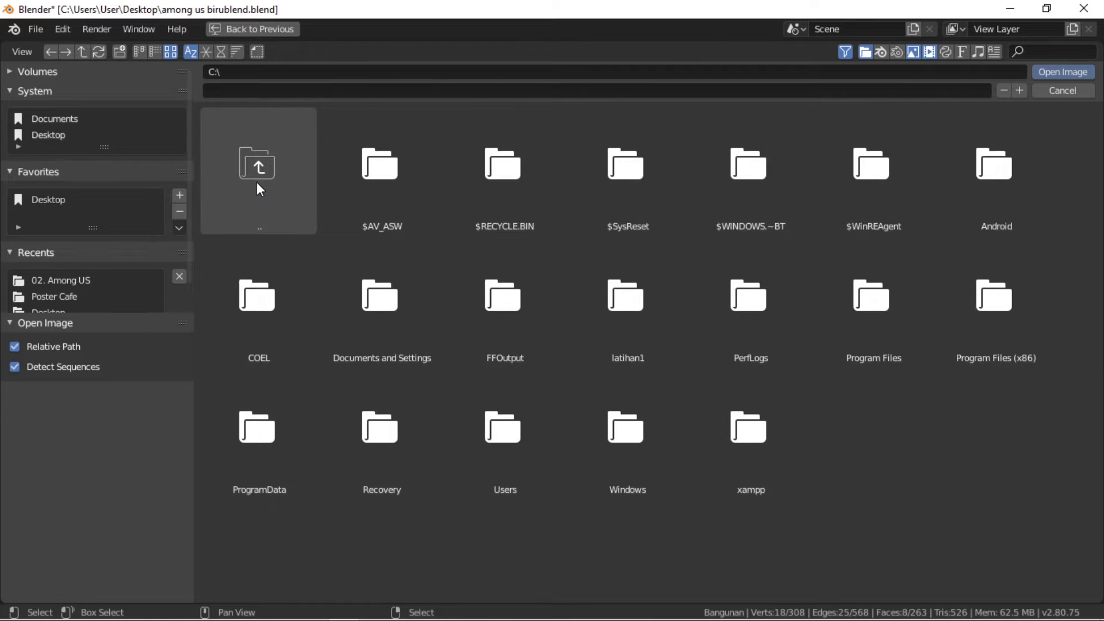
click(264, 322)
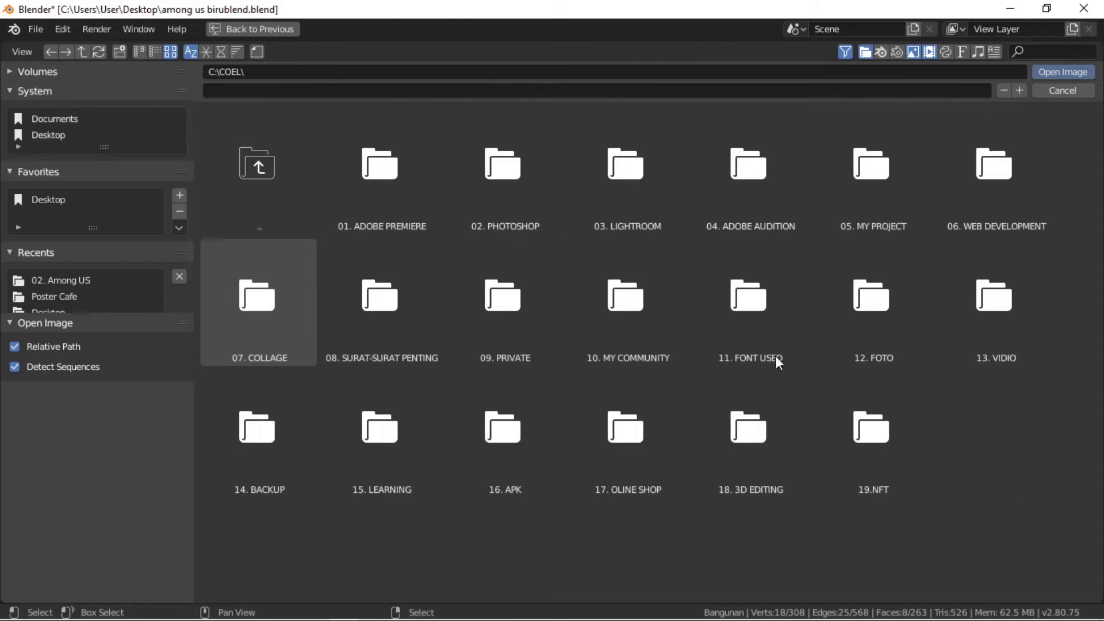
click(746, 451)
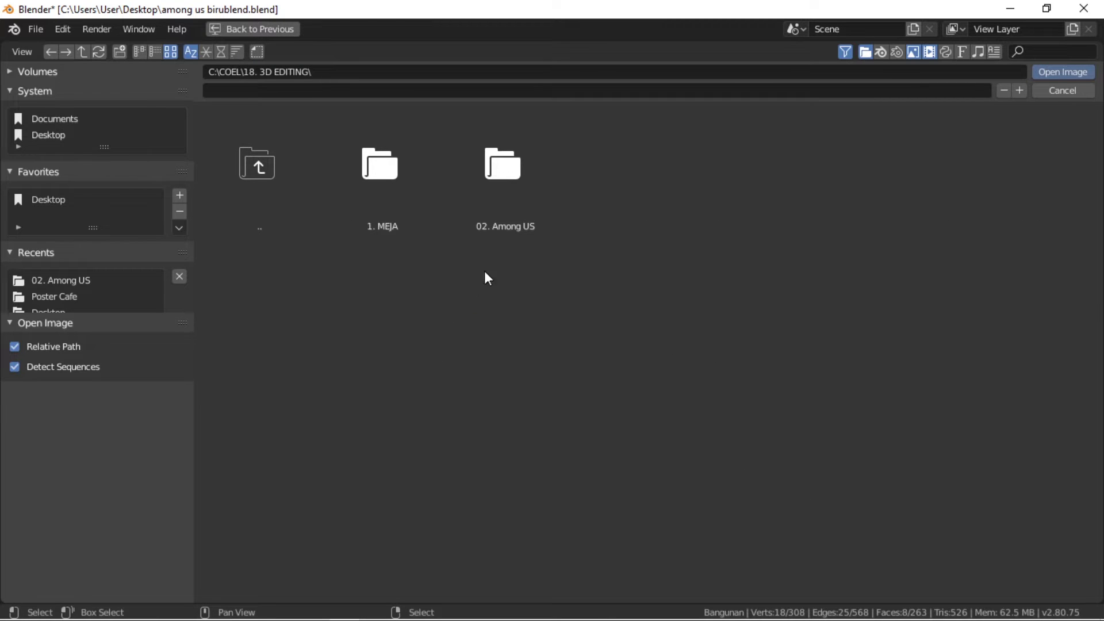
click(512, 187)
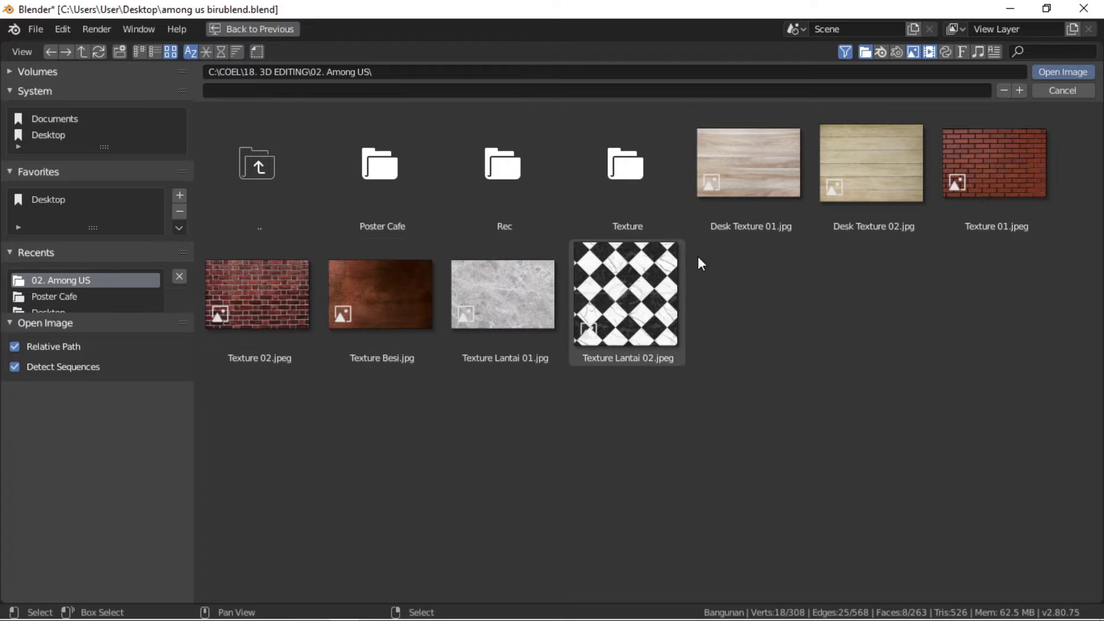
click(625, 311)
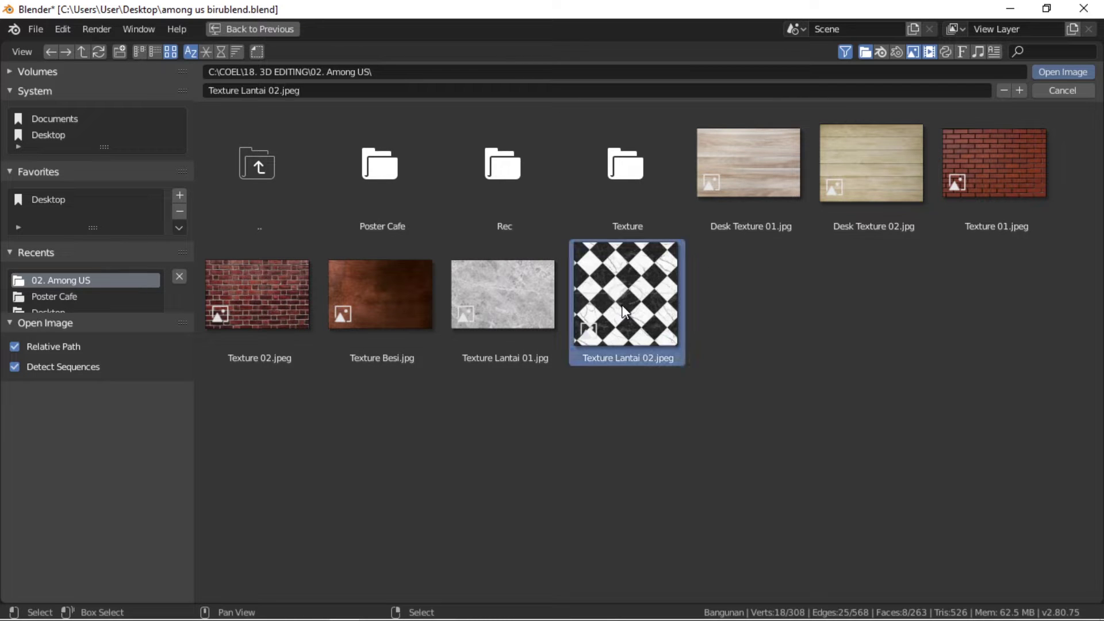
Load Texture Lantai 02.jpeg as the floor Base Color and inspect the floor from above.
click(1055, 73)
scroll(402, 281, up, 2)
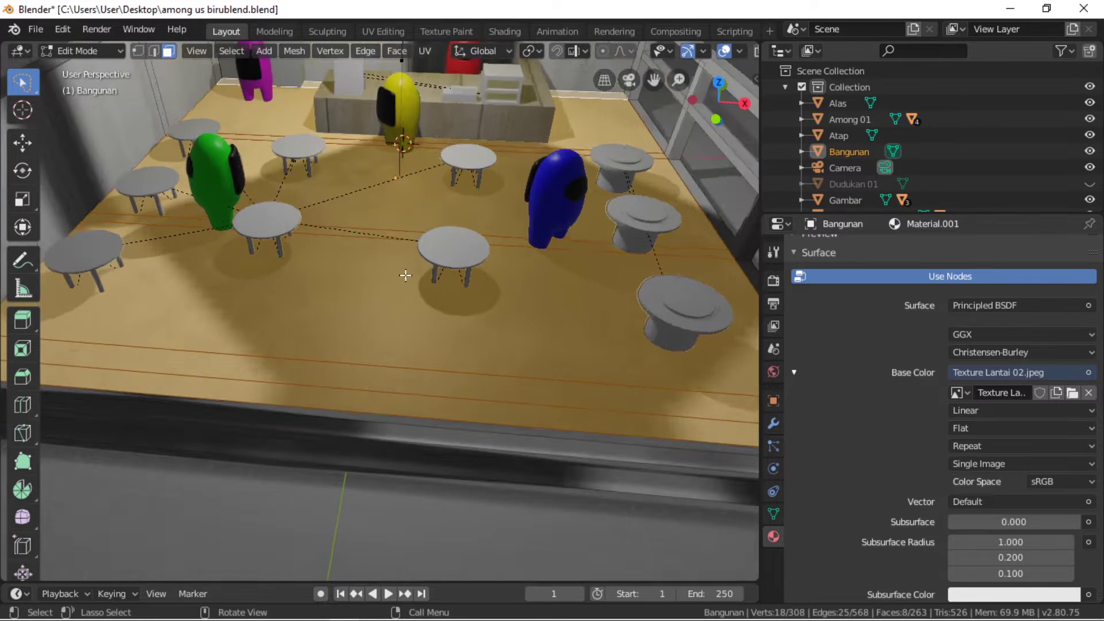
scroll(406, 273, up, 2)
scroll(410, 301, down, 3)
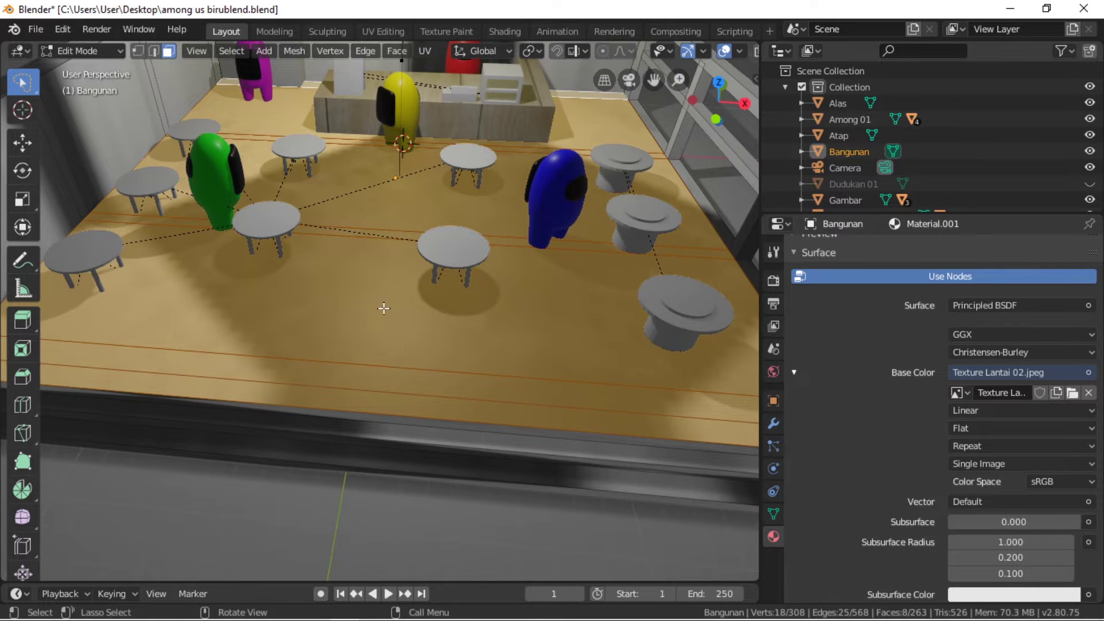
mouse_move(414, 294)
middle_down()
mouse_move(438, 279)
mouse_move(464, 283)
mouse_move(452, 256)
mouse_move(518, 290)
middle_up()
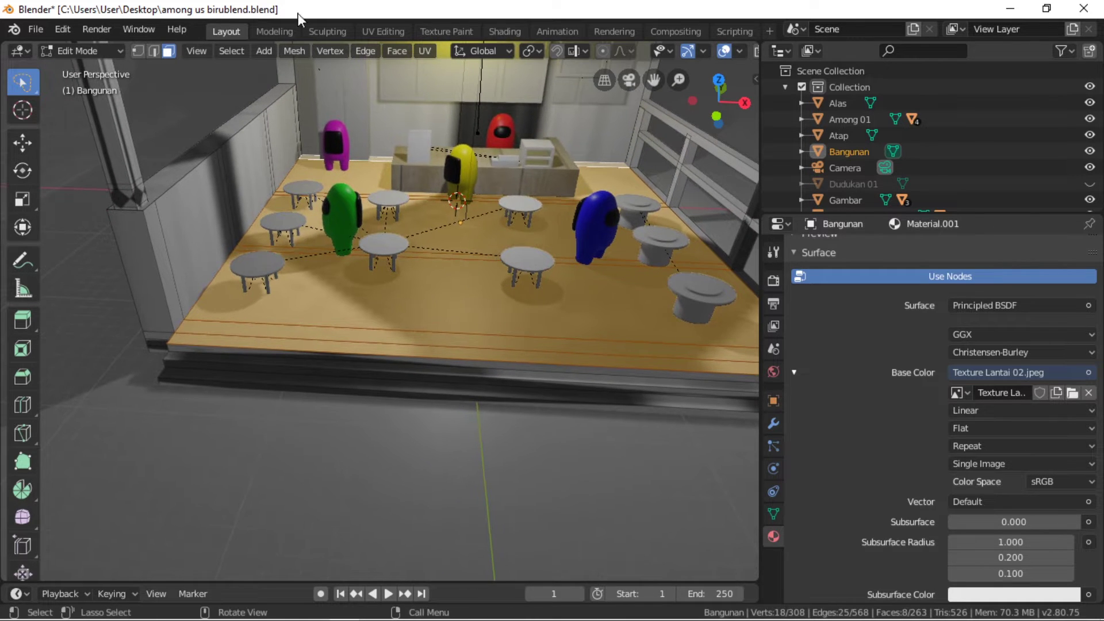
click(397, 32)
Enlarge the floor UV faces twice over the marble checker image.
middle_drag(707, 379, 670, 371)
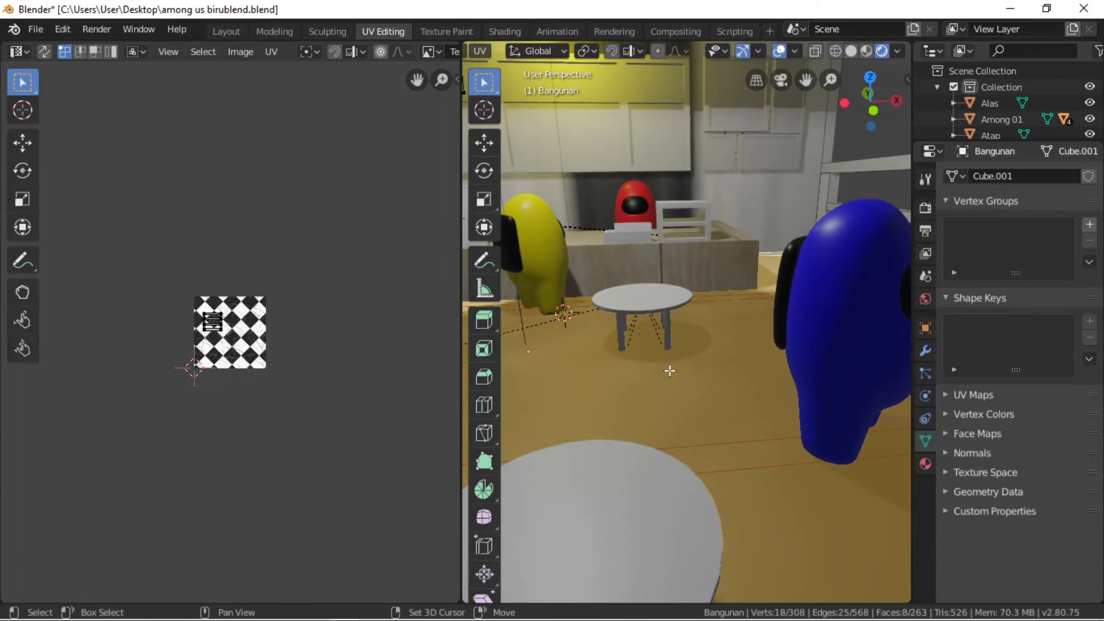
scroll(690, 397, down, 5)
middle_drag(702, 413, 698, 411)
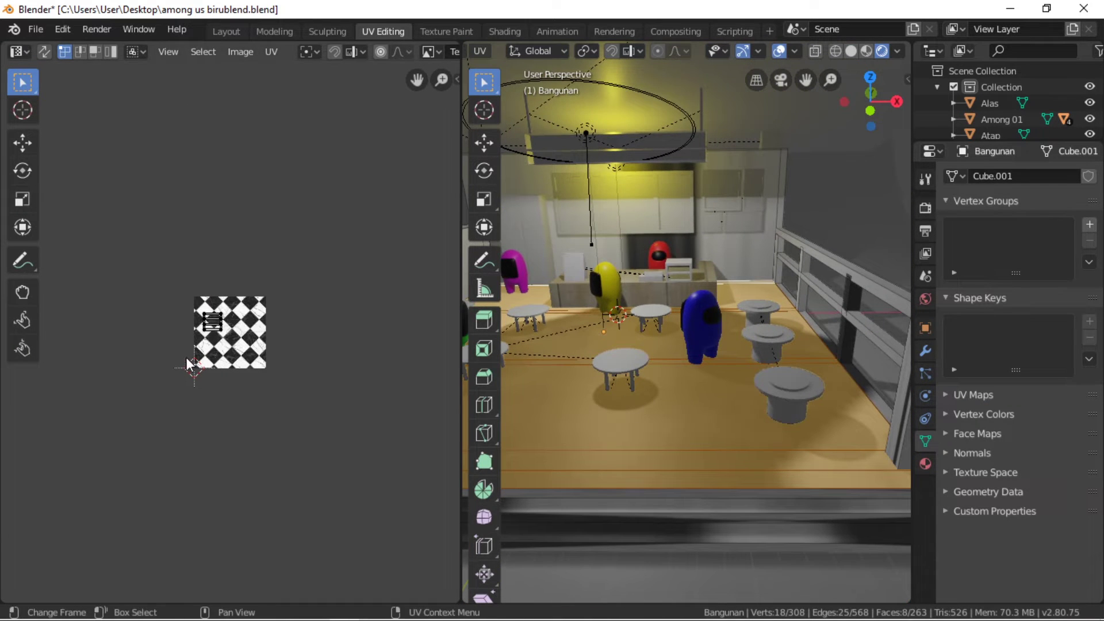
scroll(219, 346, up, 5)
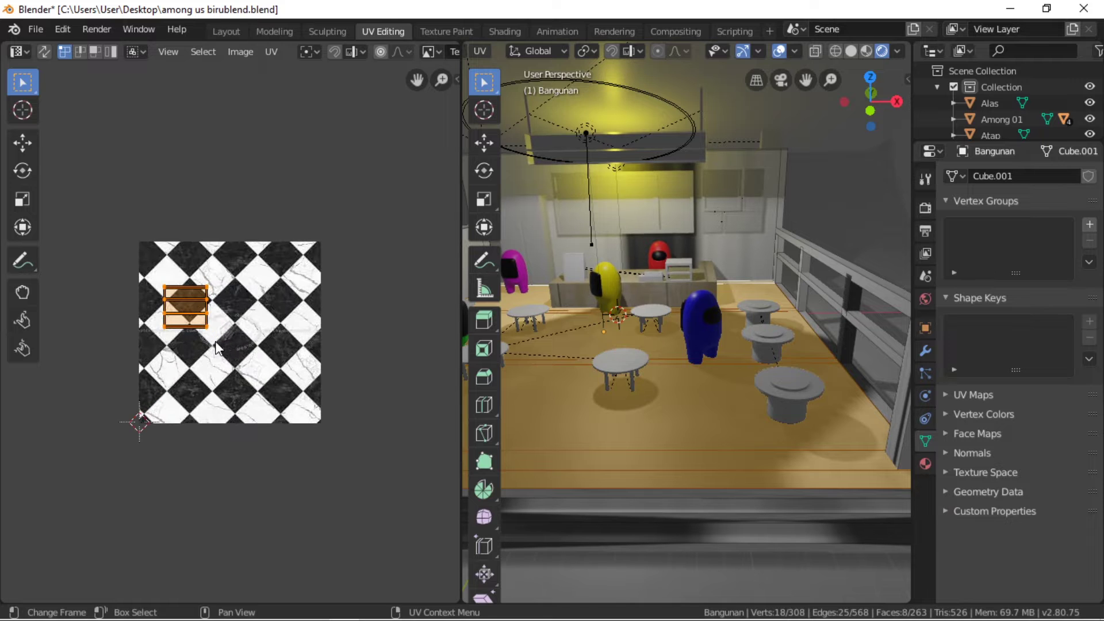
scroll(217, 348, up, 4)
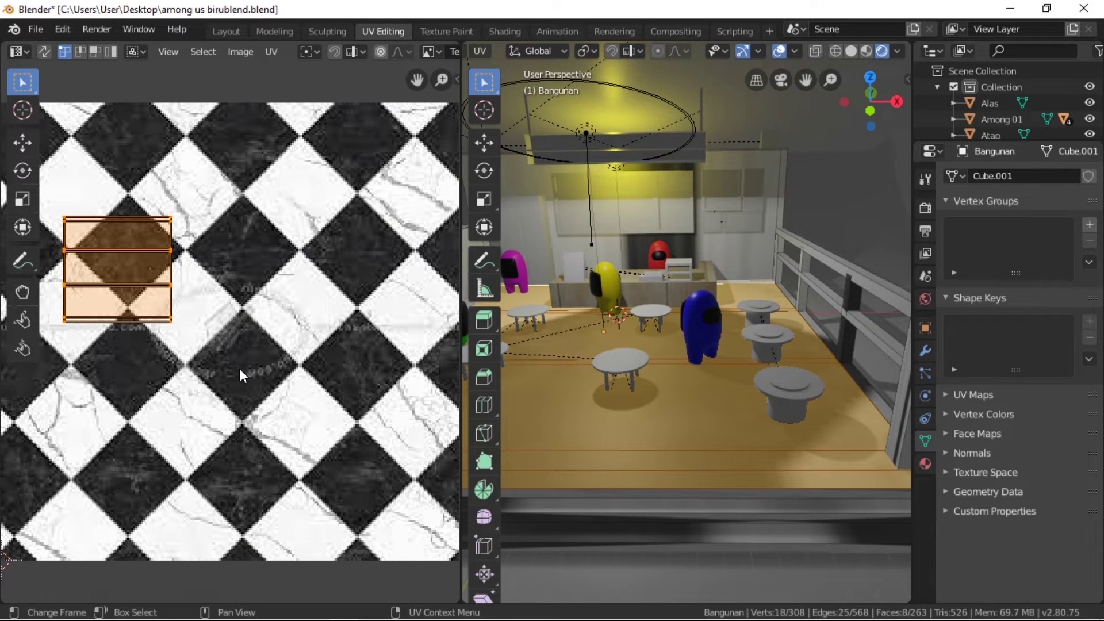
key(s)
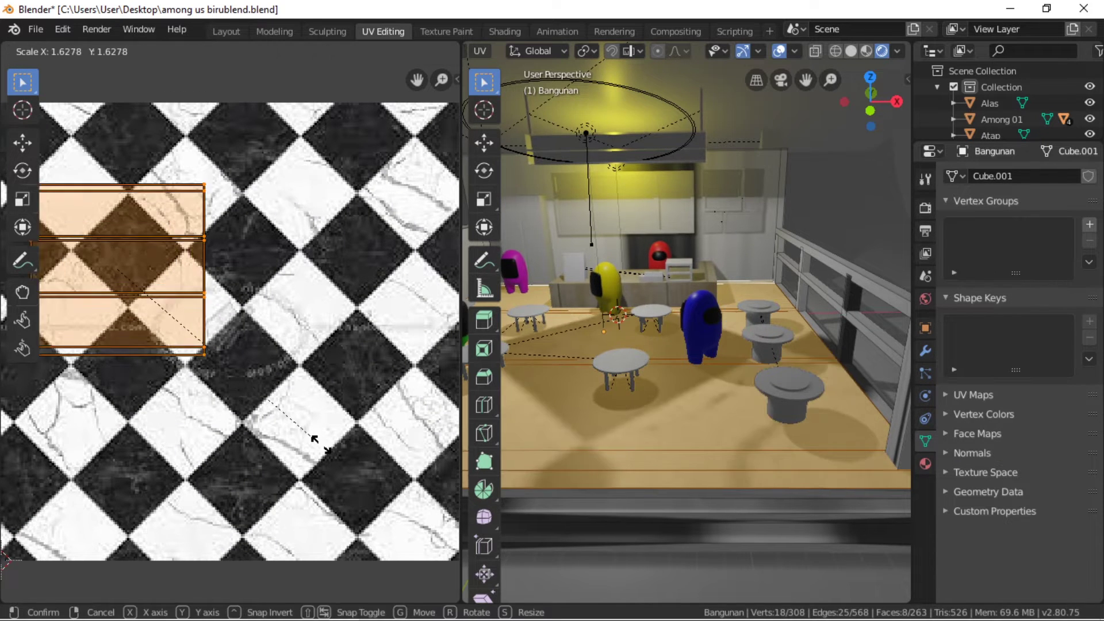
click(320, 444)
scroll(303, 447, down, 3)
mouse_move(275, 379)
middle_down()
mouse_move(294, 377)
mouse_move(294, 352)
middle_up()
key(s)
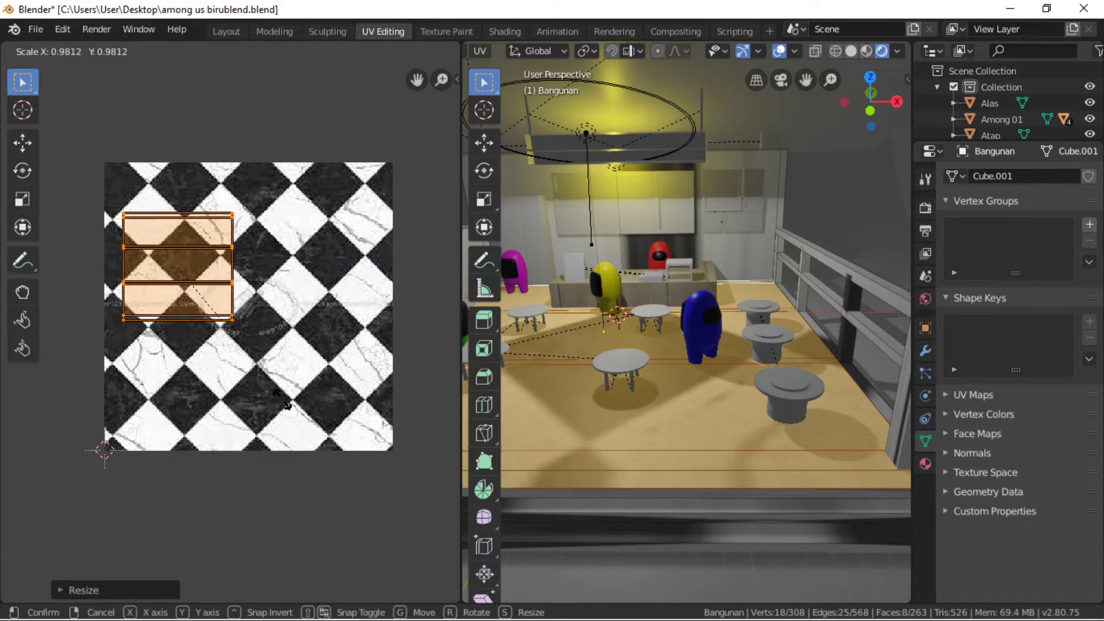
click(333, 451)
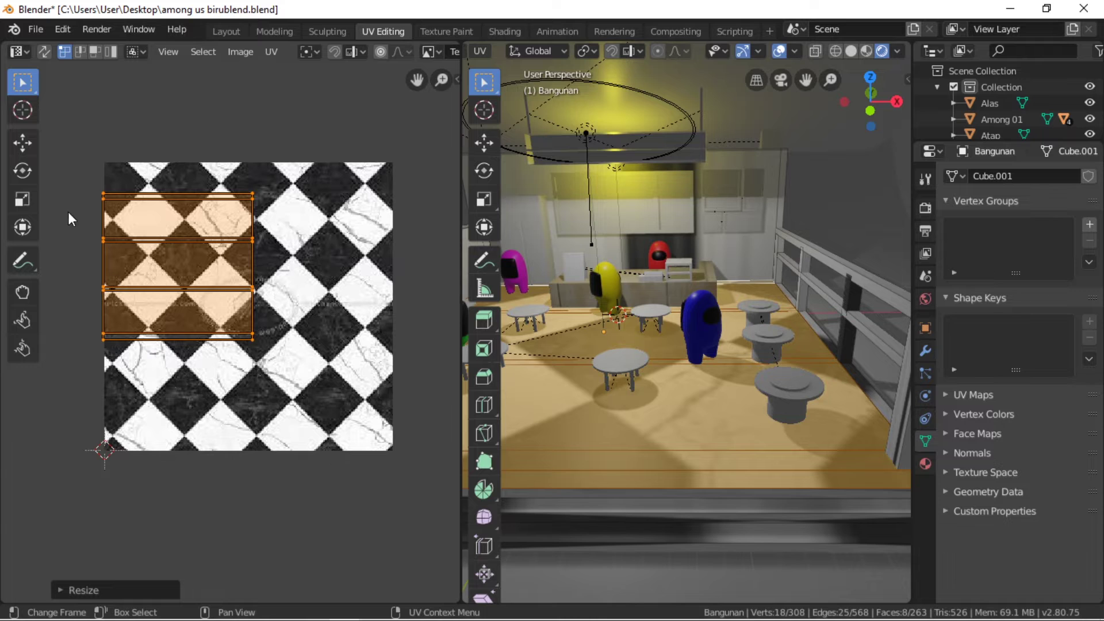
Shift and further enlarge the floor UVs so large diagonal checker tiles appear.
click(23, 142)
mouse_move(142, 275)
mouse_down()
mouse_move(243, 321)
mouse_move(235, 345)
mouse_up()
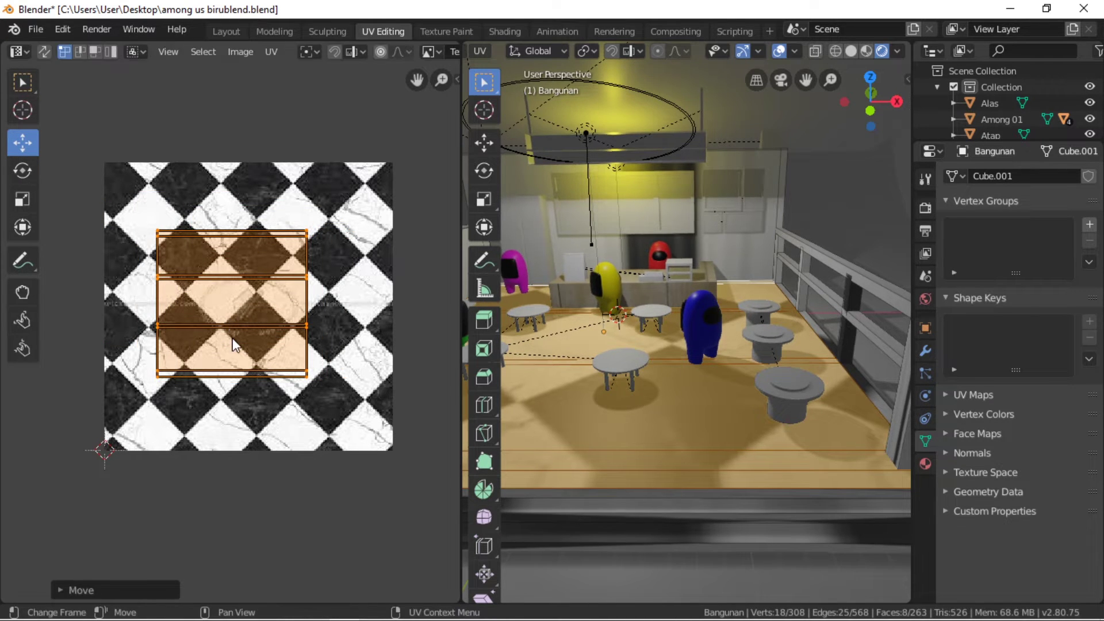
key(s)
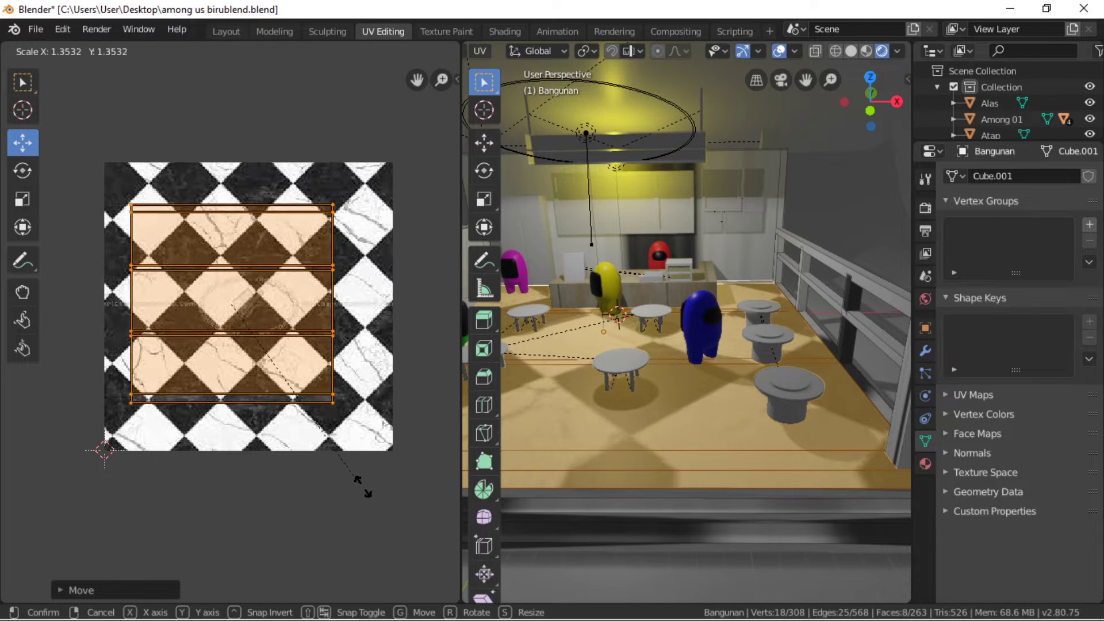
click(395, 524)
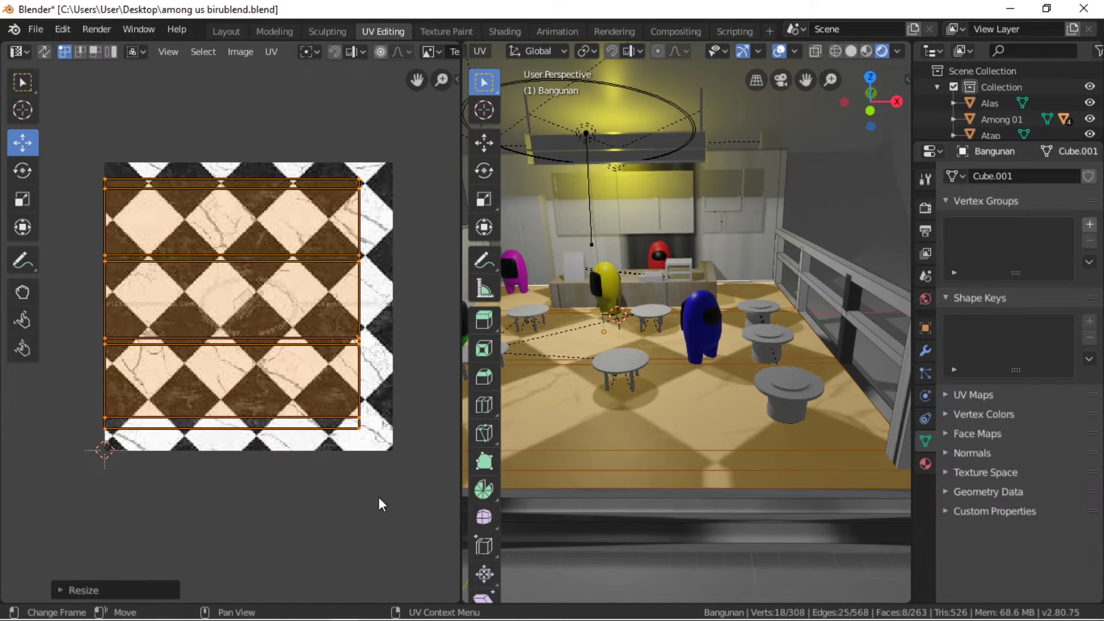
key(g)
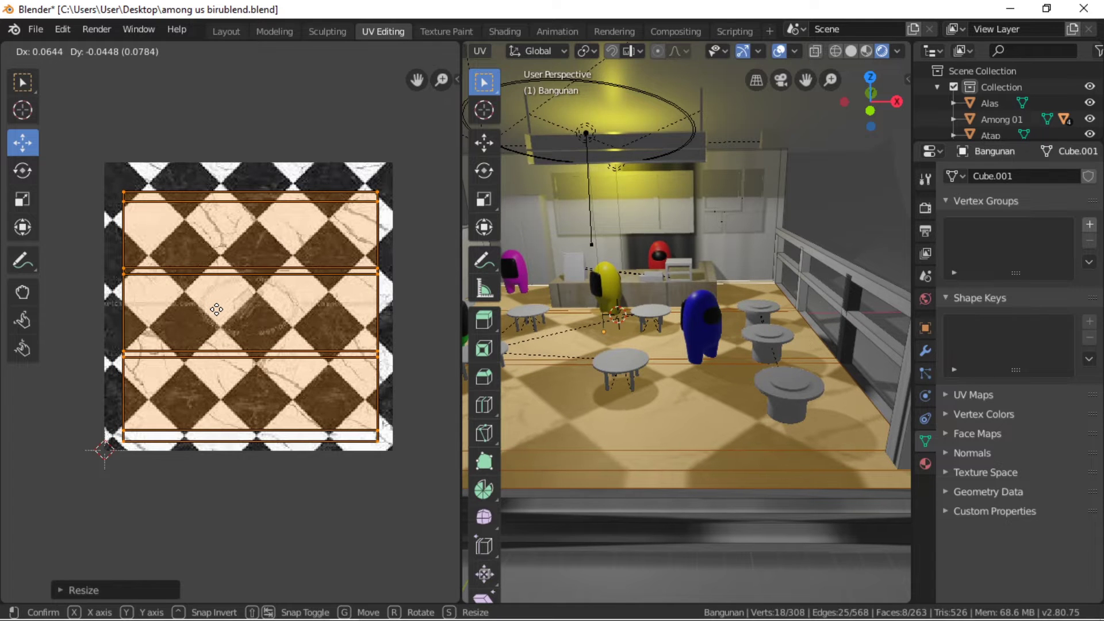
click(216, 309)
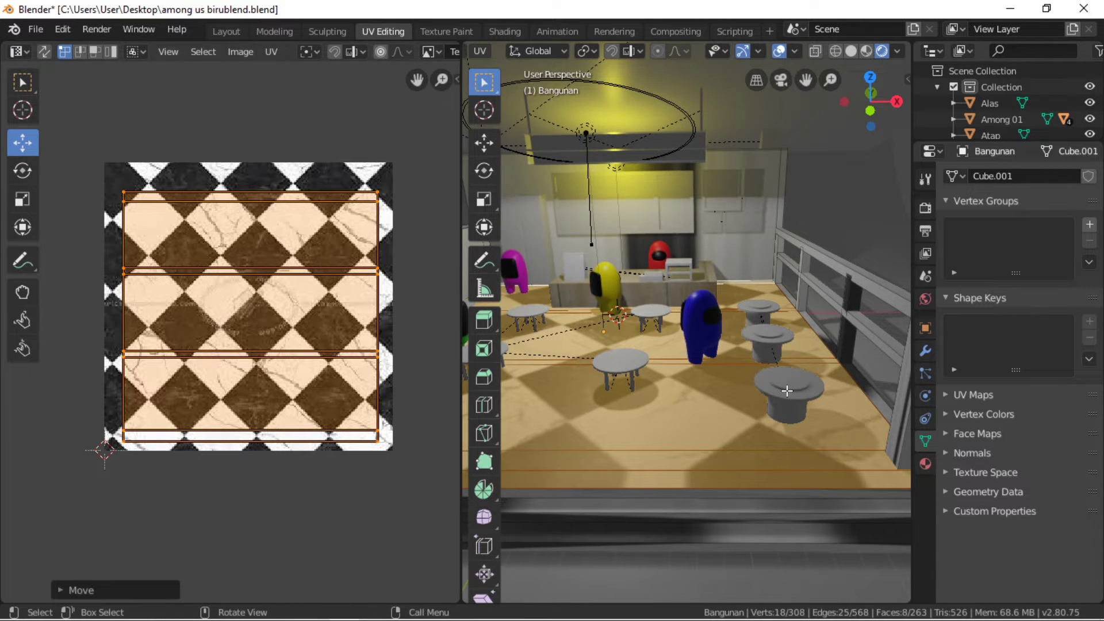
middle_drag(704, 356, 693, 366)
scroll(693, 366, down, 3)
scroll(693, 366, up, 5)
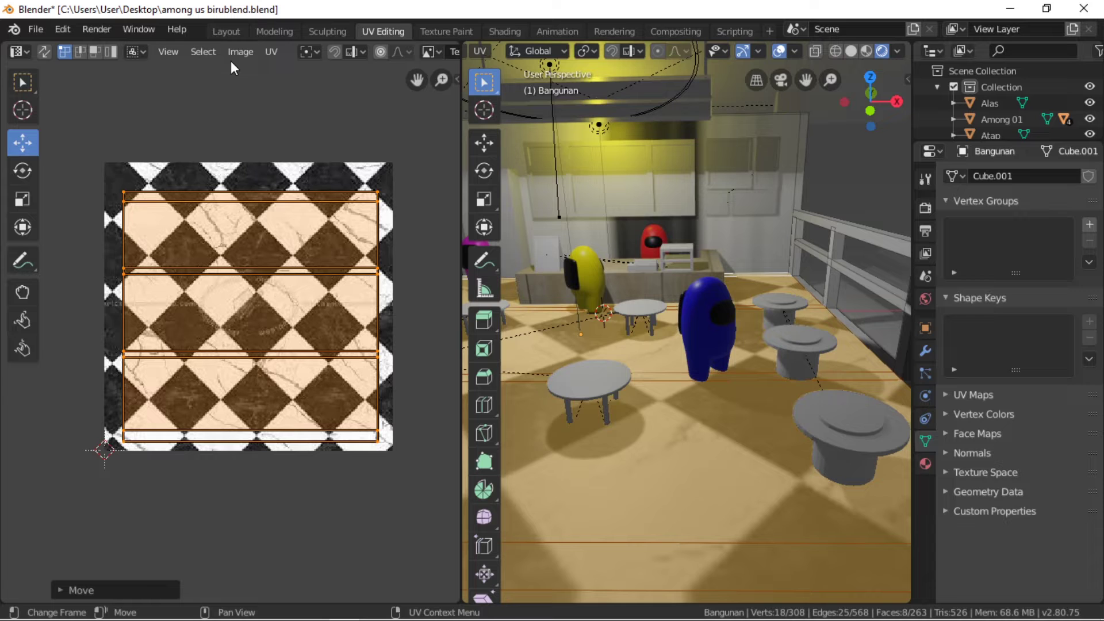
In Layout Edit Mode, select the first low-wall faces, including the large front face.
click(225, 31)
mouse_move(571, 276)
middle_down()
mouse_move(492, 301)
mouse_move(540, 305)
middle_up()
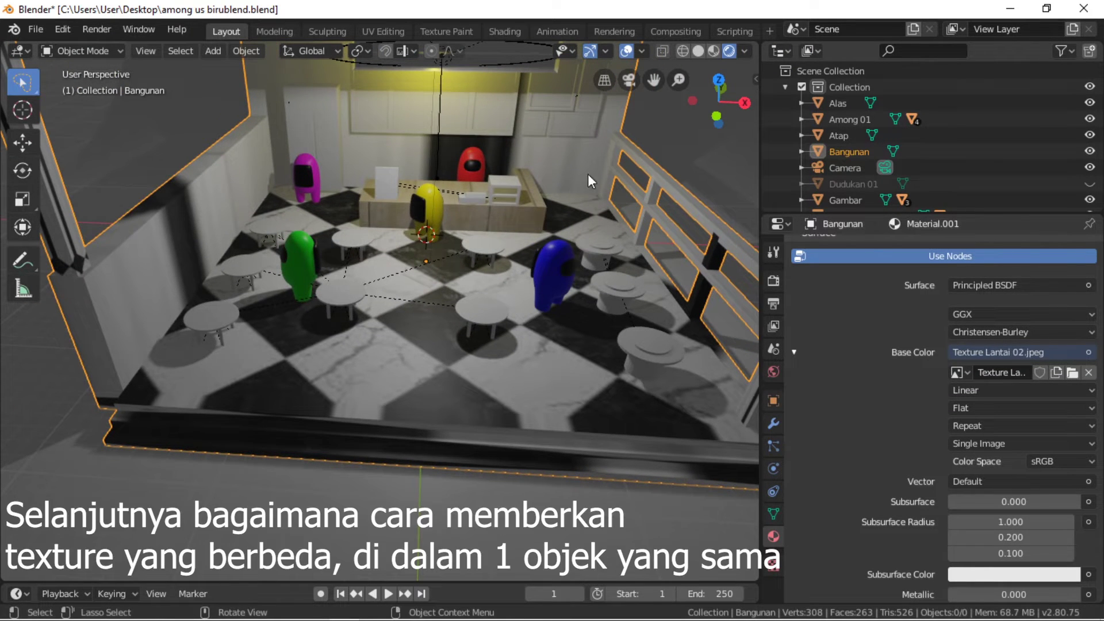
key(Tab)
mouse_move(167, 305)
middle_down()
mouse_move(431, 216)
mouse_move(378, 252)
mouse_move(418, 228)
middle_up()
scroll(395, 263, up, 3)
scroll(414, 259, down, 2)
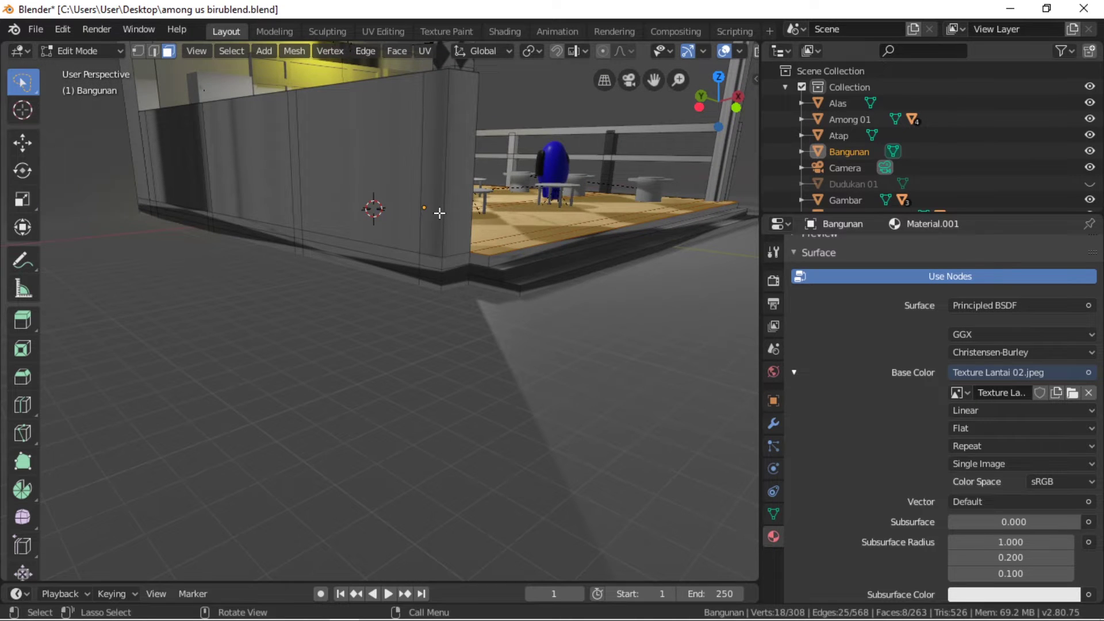
click(440, 213)
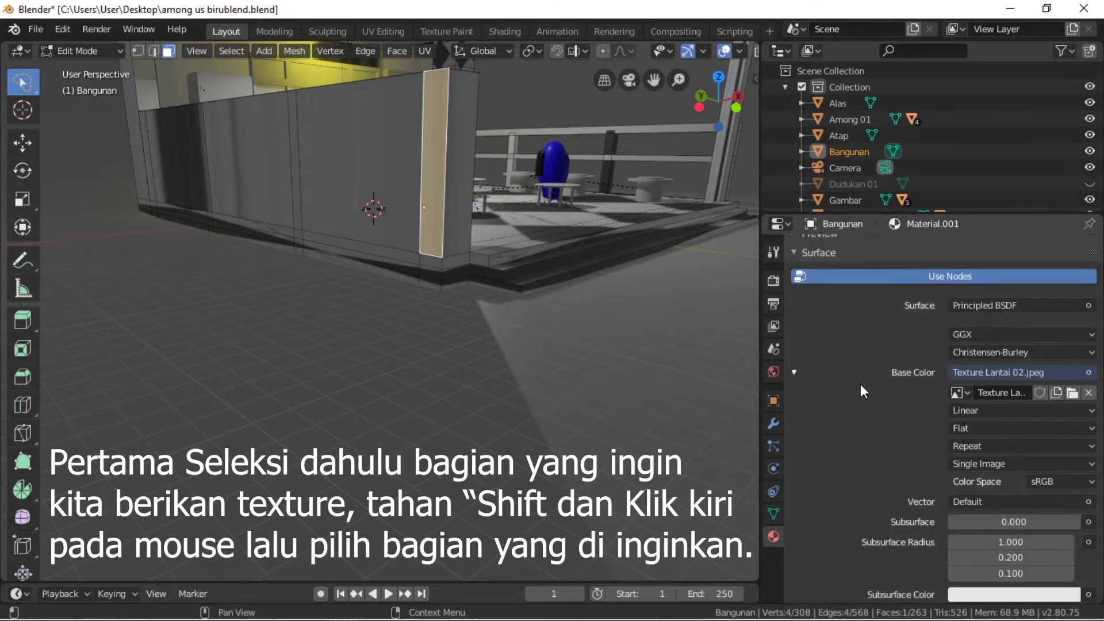
scroll(860, 384, up, 5)
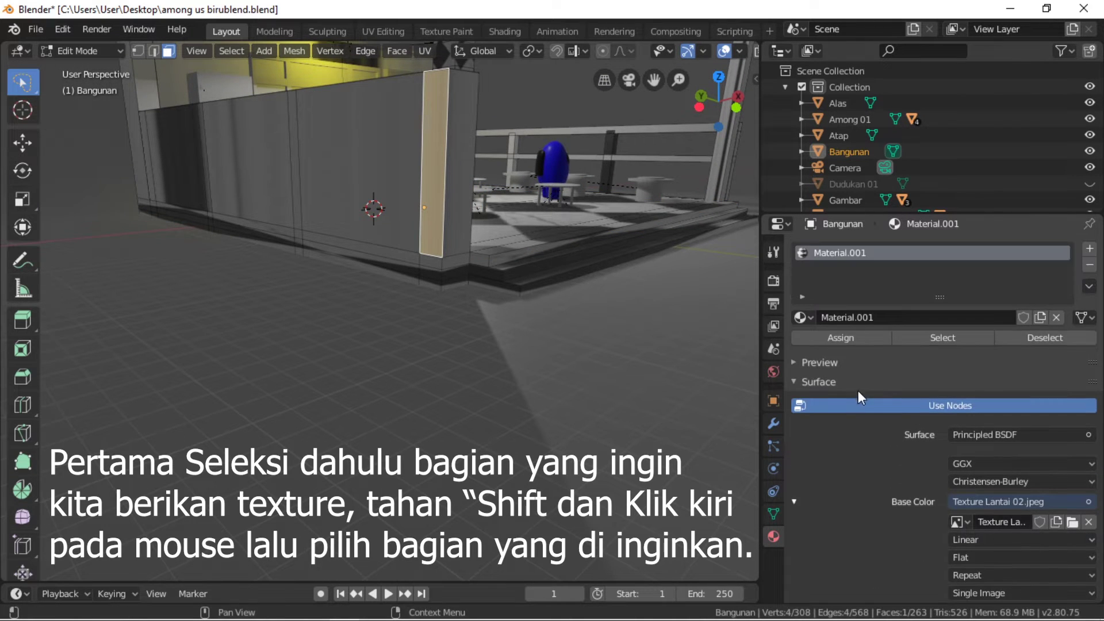
shift+click(455, 204)
shift+click(345, 206)
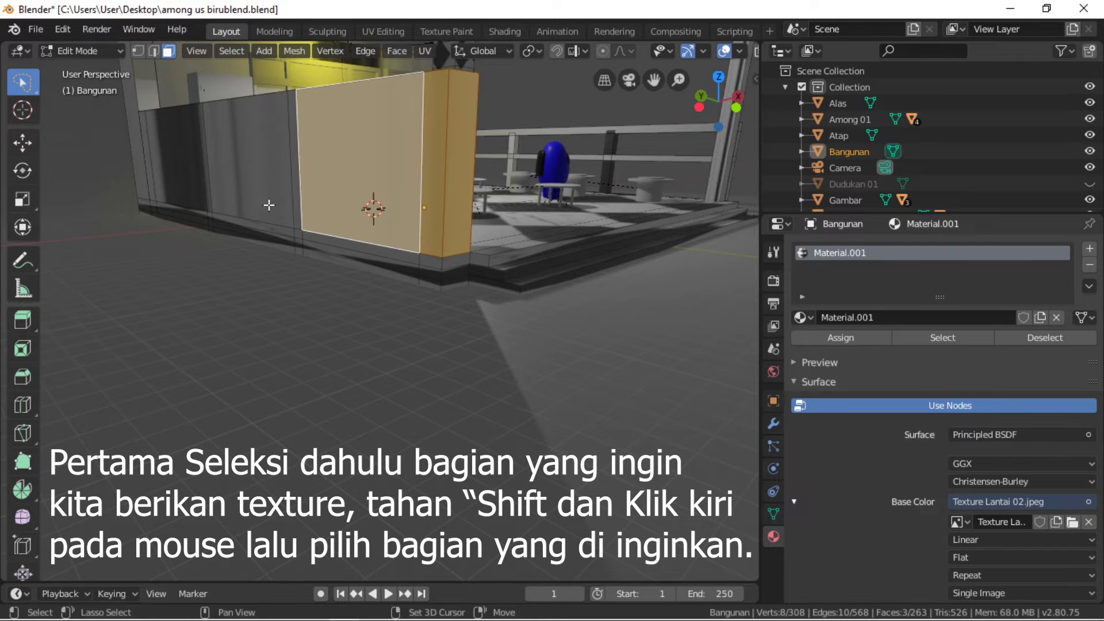
shift+click(295, 191)
Add the left wall sections, narrow strip and wall top face to the selection.
mouse_move(295, 191)
middle_down()
mouse_move(416, 268)
mouse_move(431, 264)
middle_up()
shift+click(368, 253)
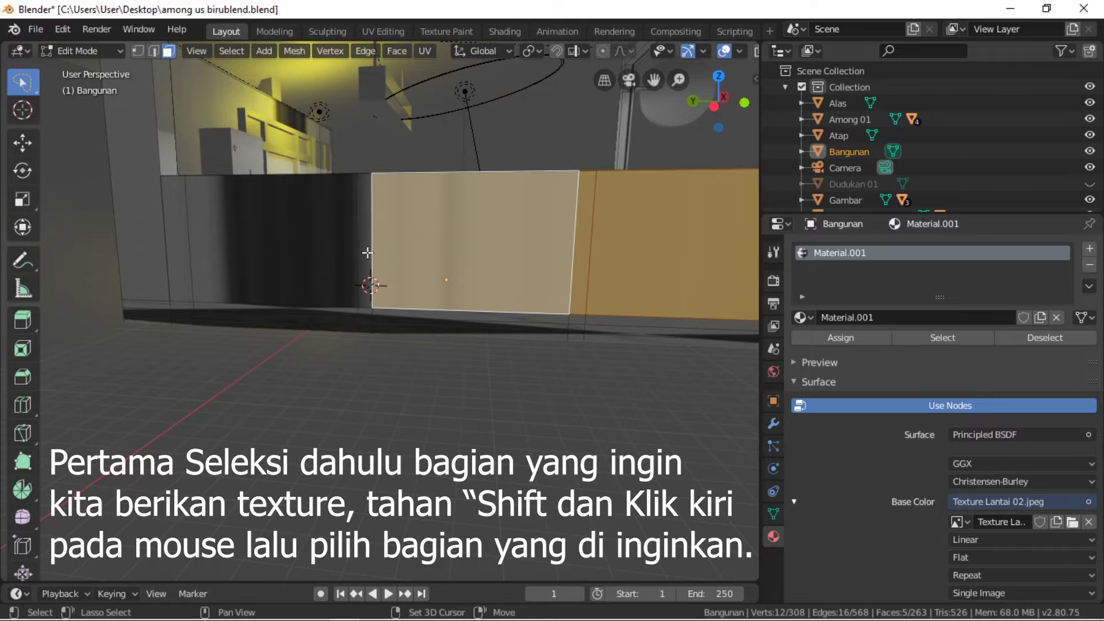
shift+click(335, 243)
shift+click(208, 253)
shift+click(180, 254)
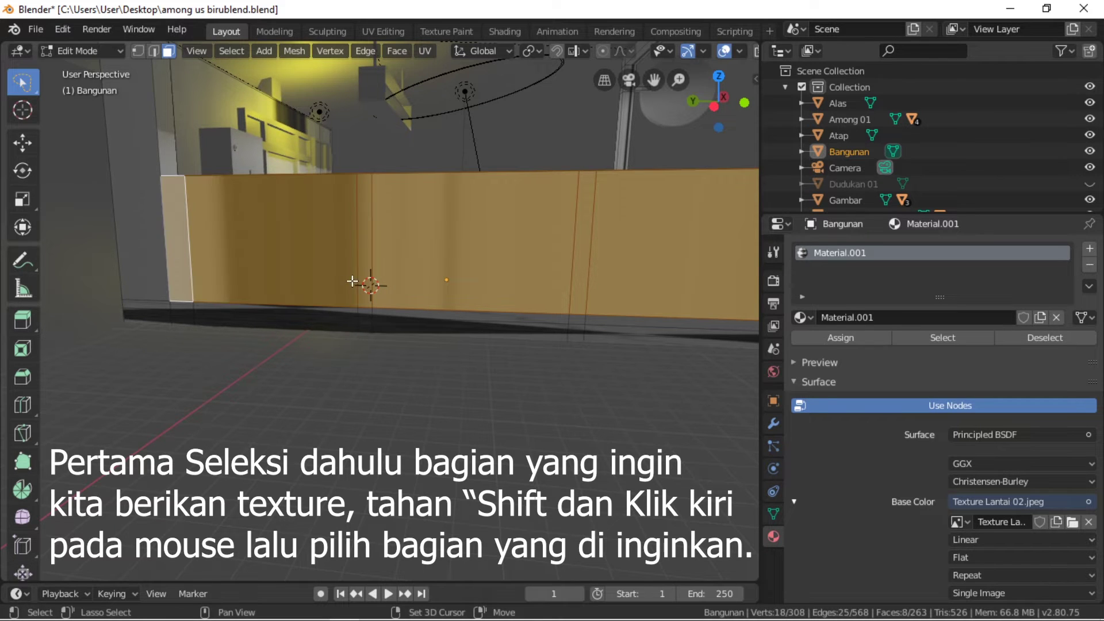
mouse_move(181, 253)
middle_down()
mouse_move(528, 291)
mouse_move(274, 305)
mouse_move(347, 260)
middle_up()
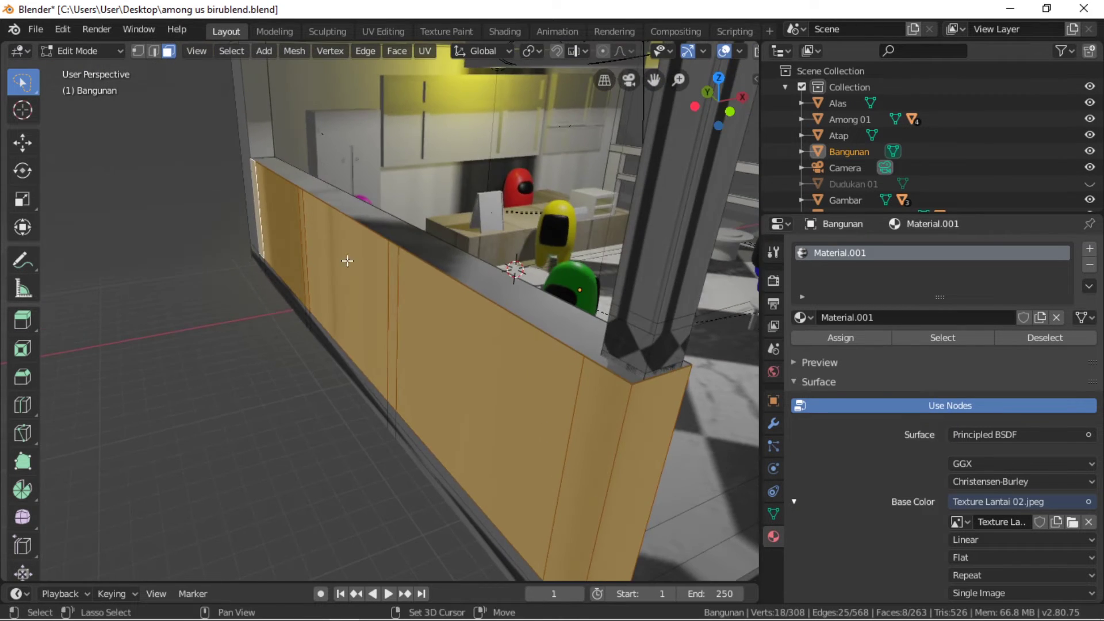
shift+click(396, 235)
Add the remaining front wall faces and strips, reaching 16 selected faces.
mouse_move(395, 235)
middle_down()
mouse_move(346, 259)
mouse_move(200, 280)
middle_up()
shift+click(136, 280)
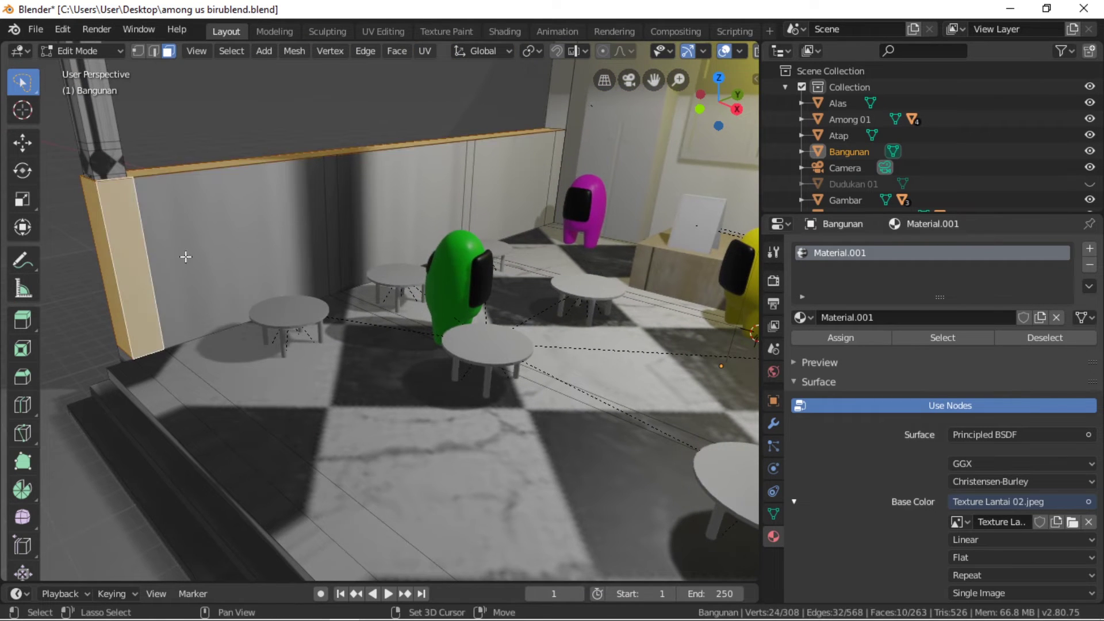
shift+click(303, 246)
shift+click(333, 241)
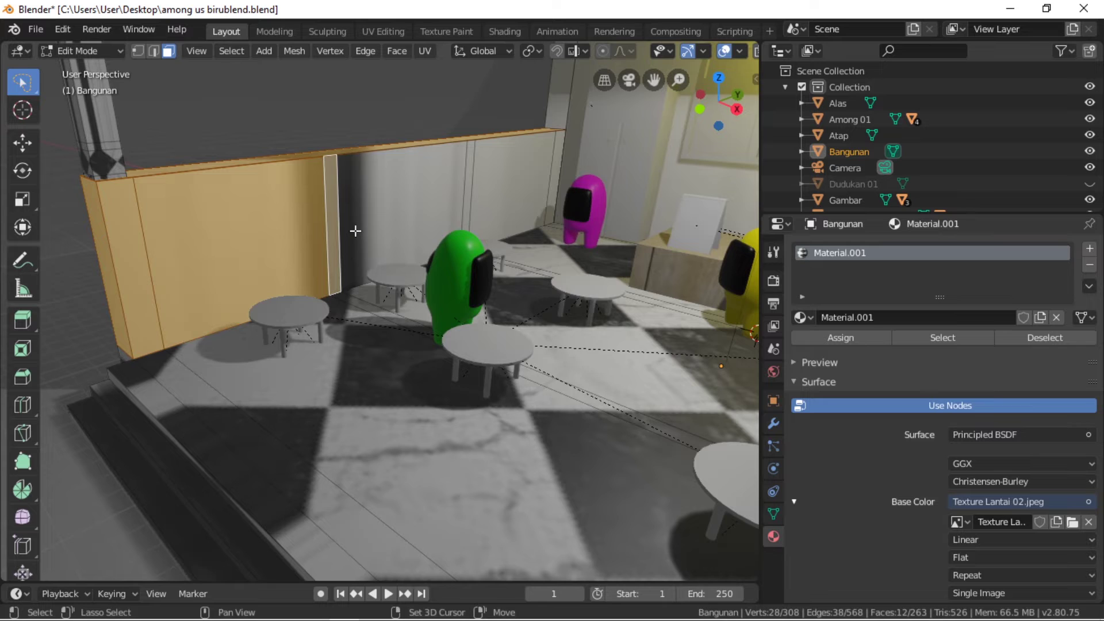
shift+click(423, 226)
shift+click(469, 205)
shift+click(549, 191)
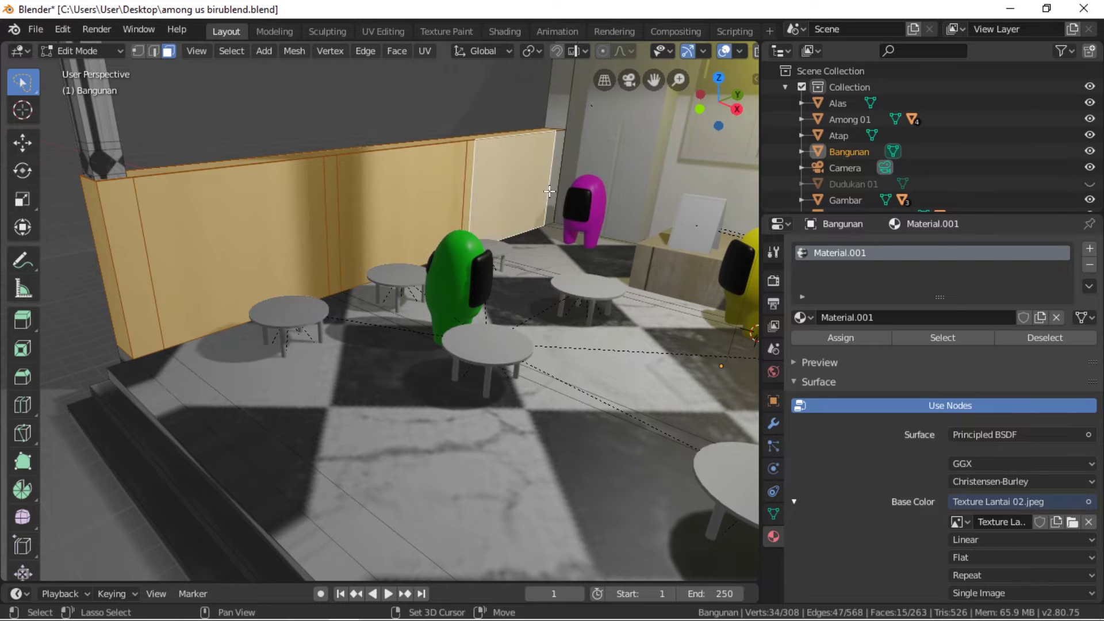
shift+click(550, 190)
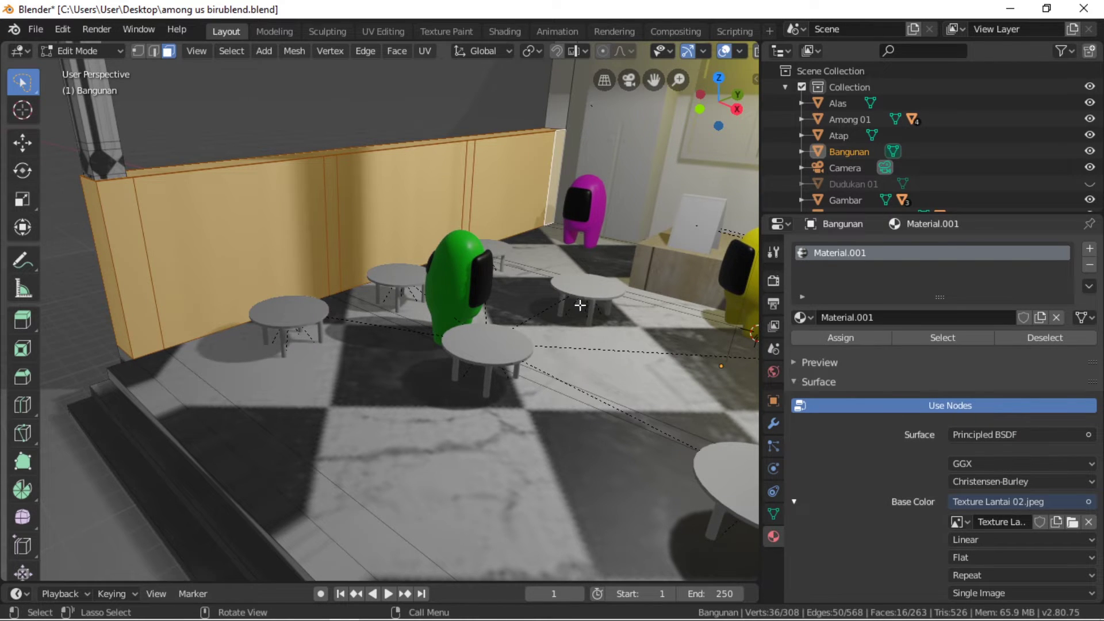
Create a new material named Tembok and assign it to the selected wall faces.
click(1089, 251)
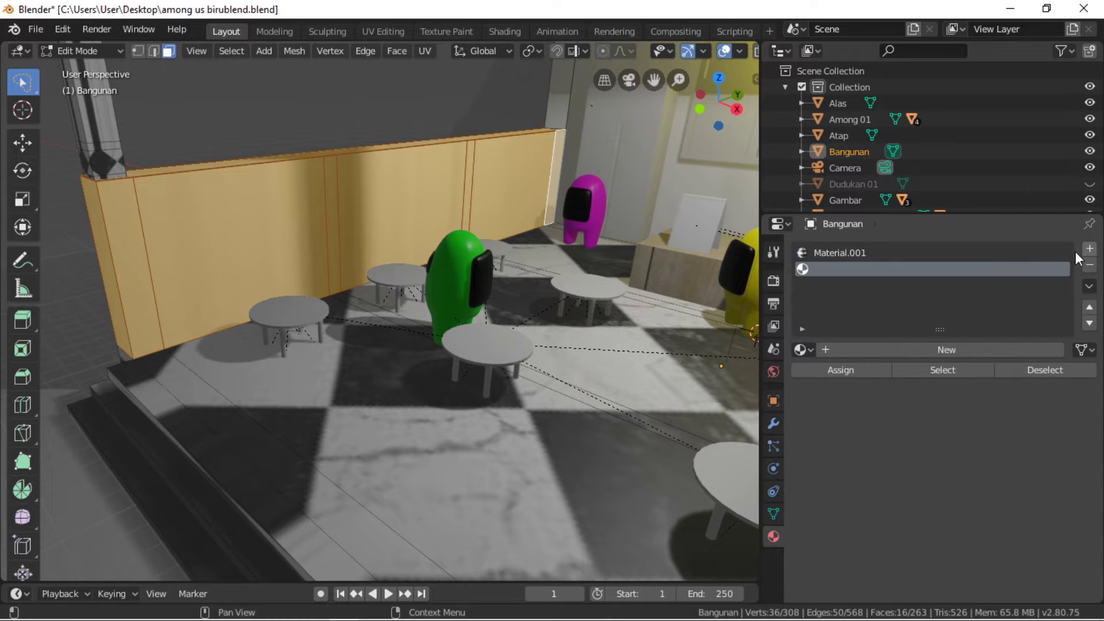
click(854, 350)
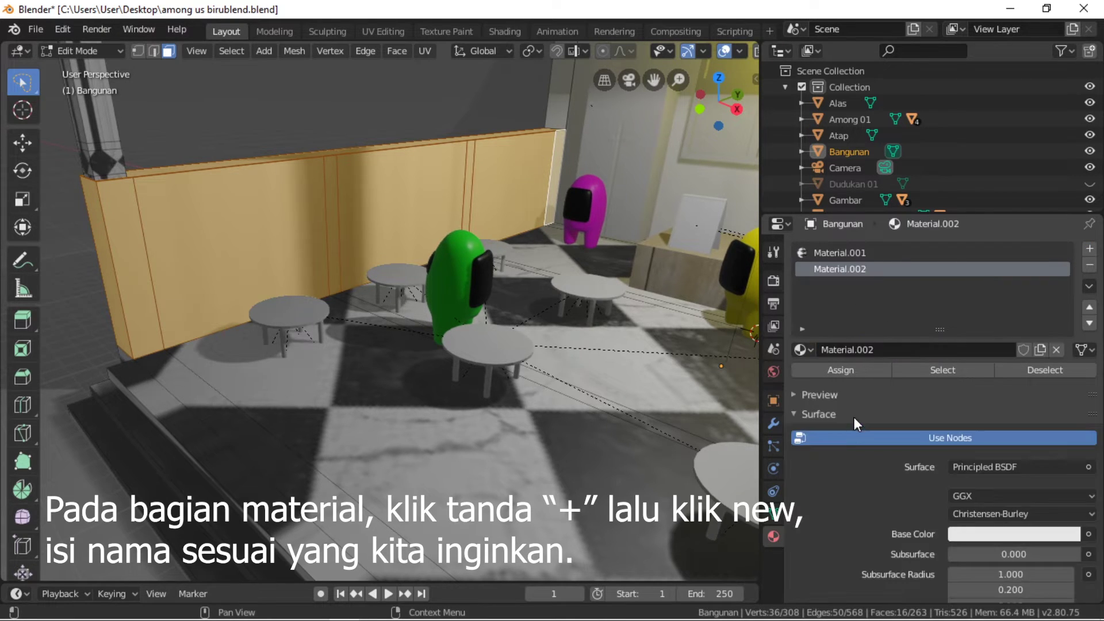
click(883, 350)
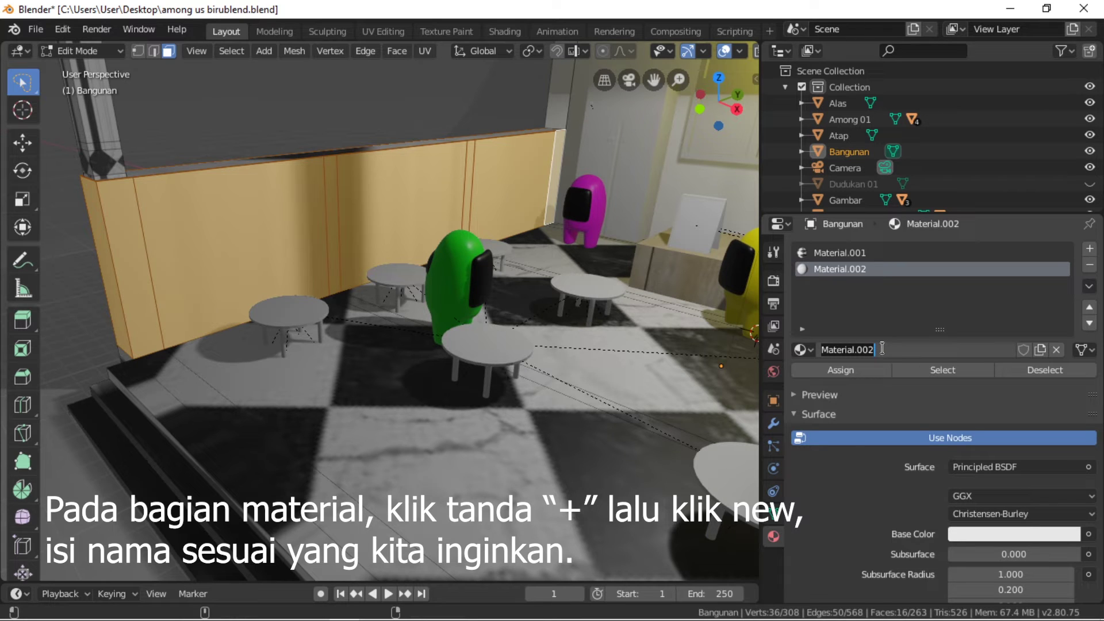
text(Tembok)
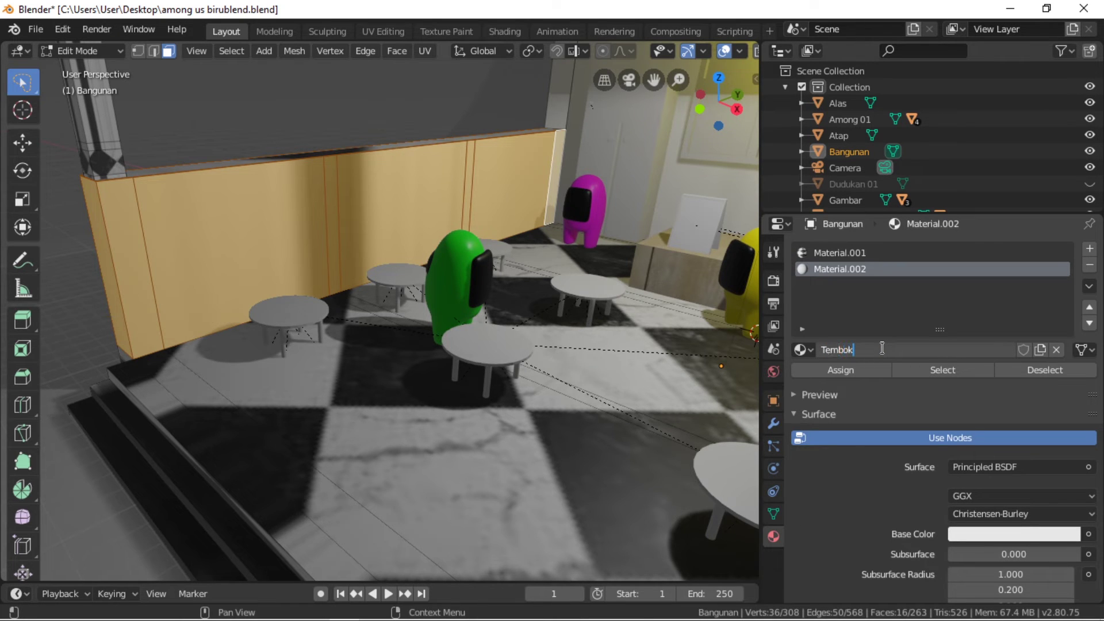
key(Return)
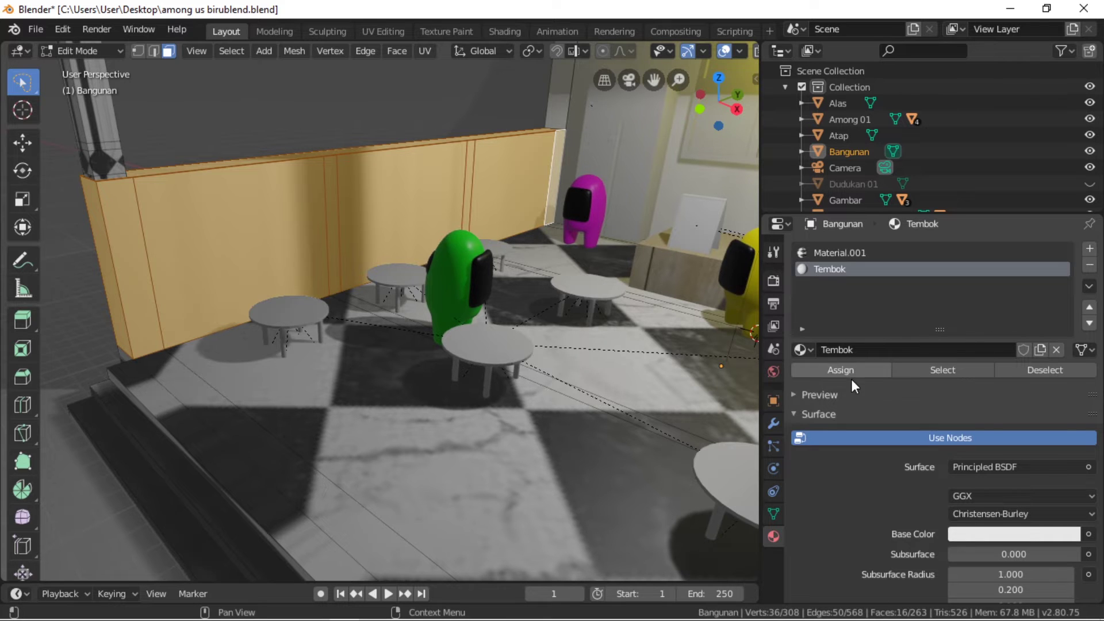
click(823, 368)
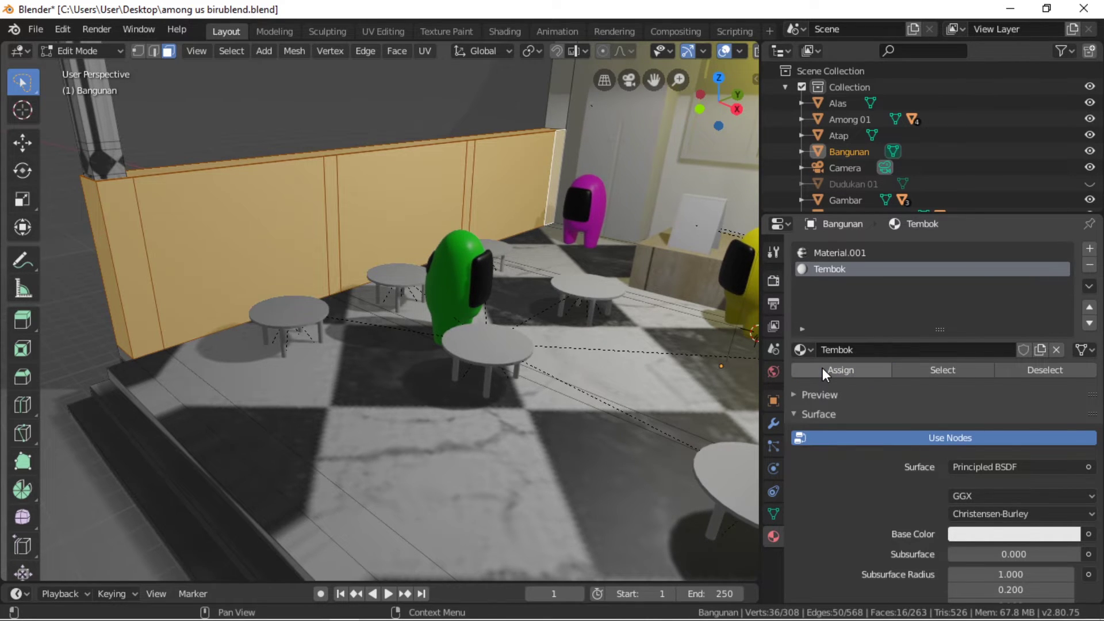
Drive the Tembok Base Color with an Image Texture.
click(1093, 534)
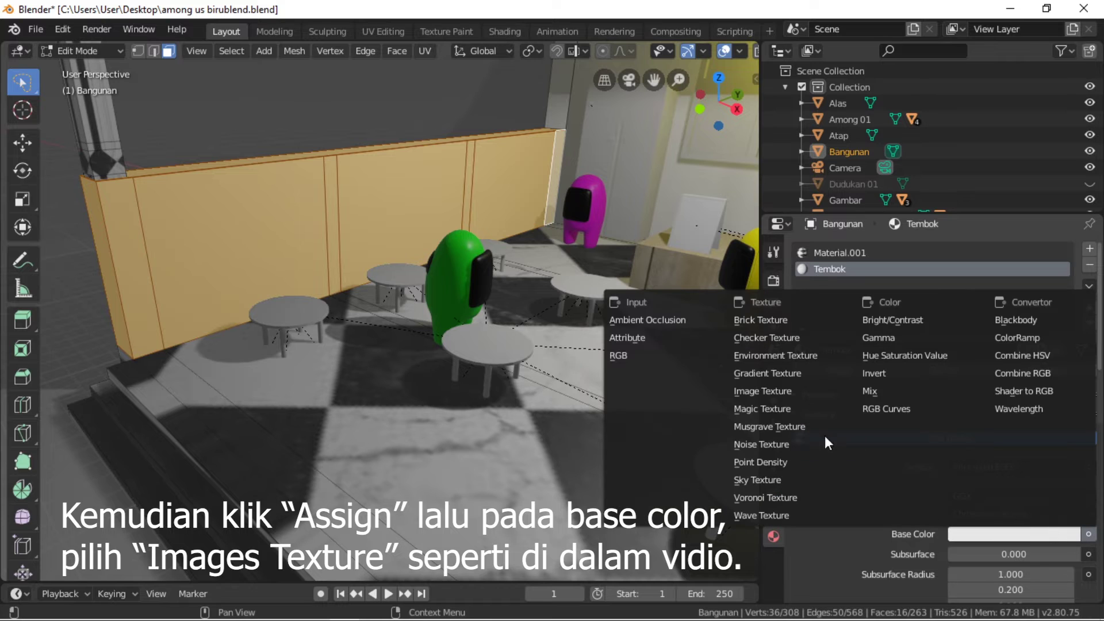
click(781, 393)
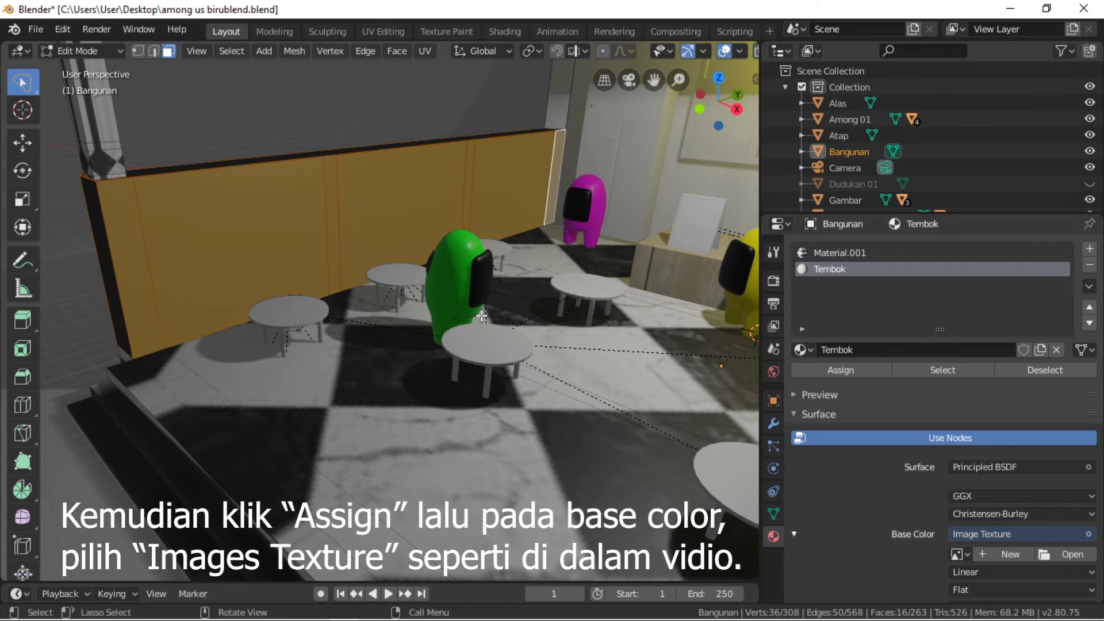
scroll(901, 493, down, 4)
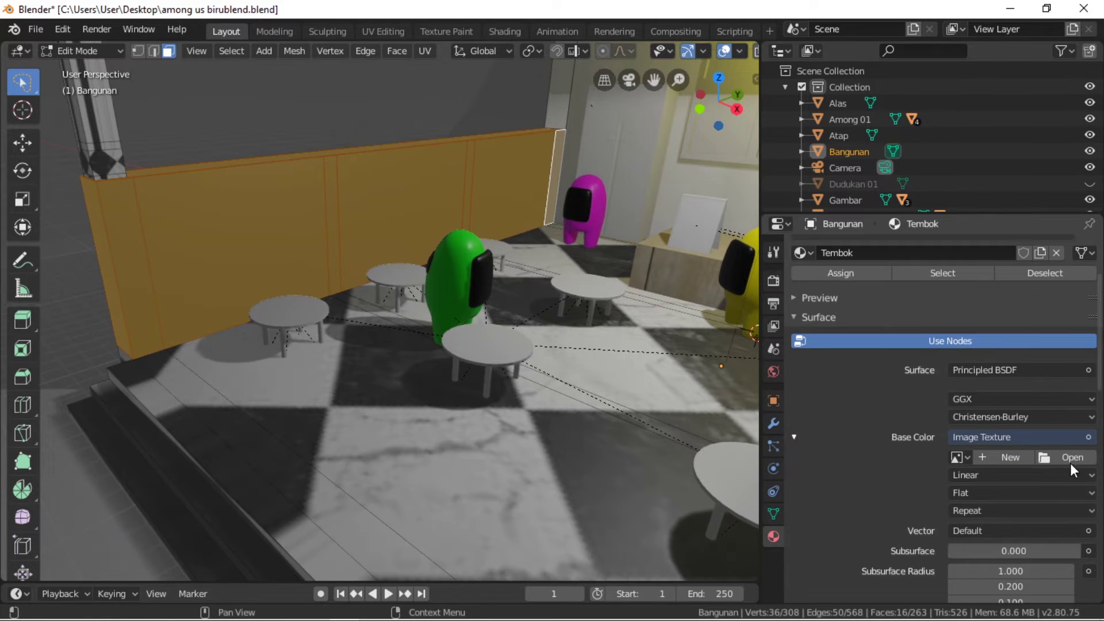
Load Texture 01.jpeg from C:\COEL\18. 3D EDITING\02. Among US as the Tembok Base Color.
click(1071, 462)
click(259, 192)
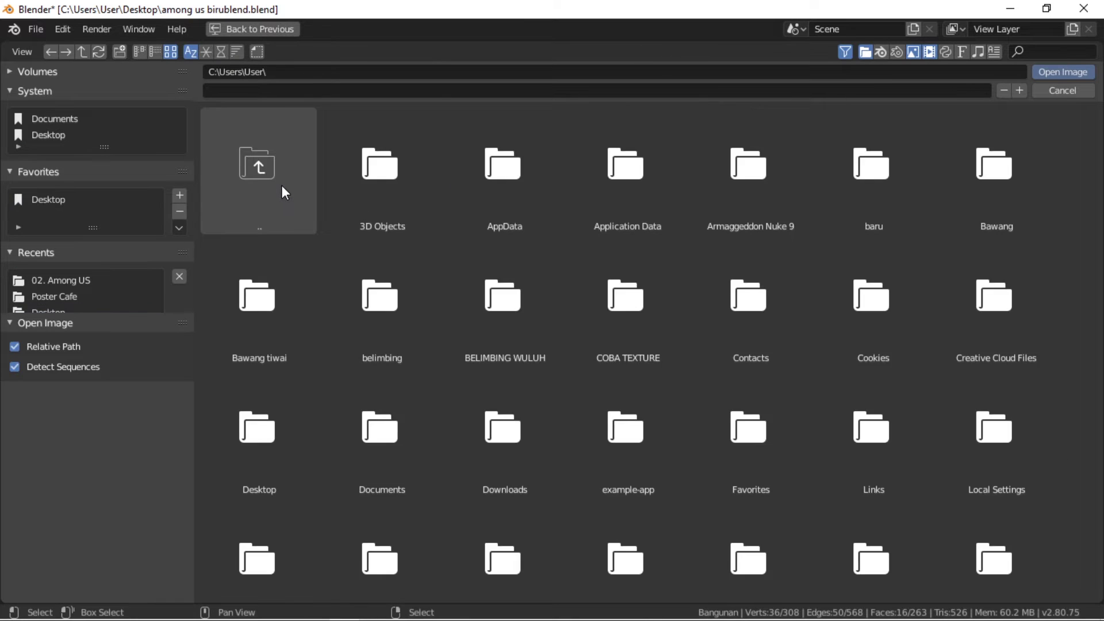
click(281, 187)
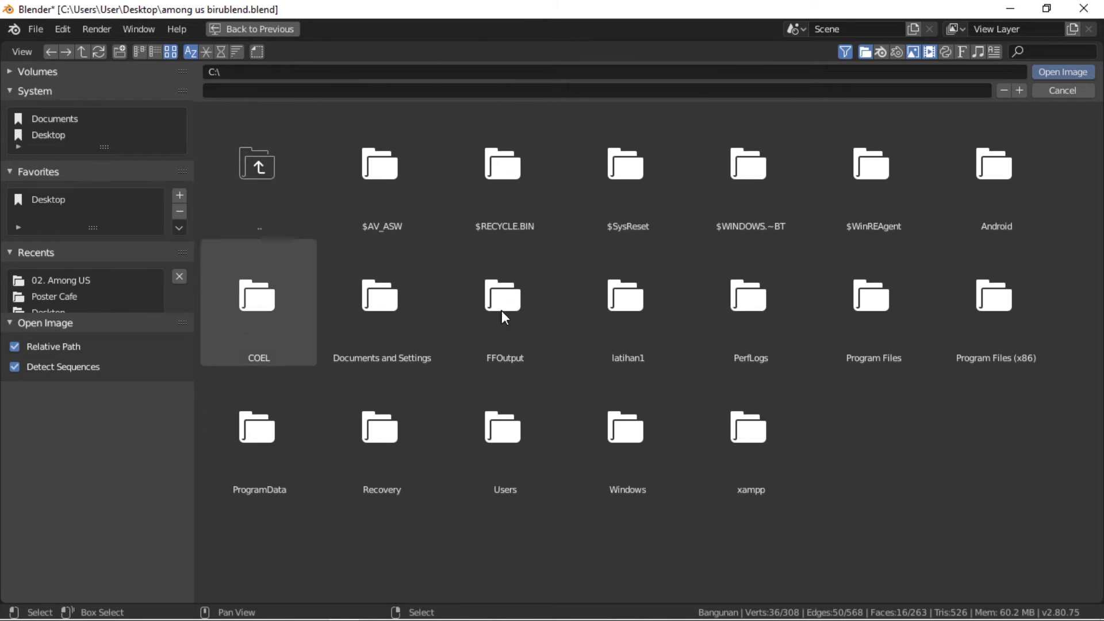
double_click(231, 316)
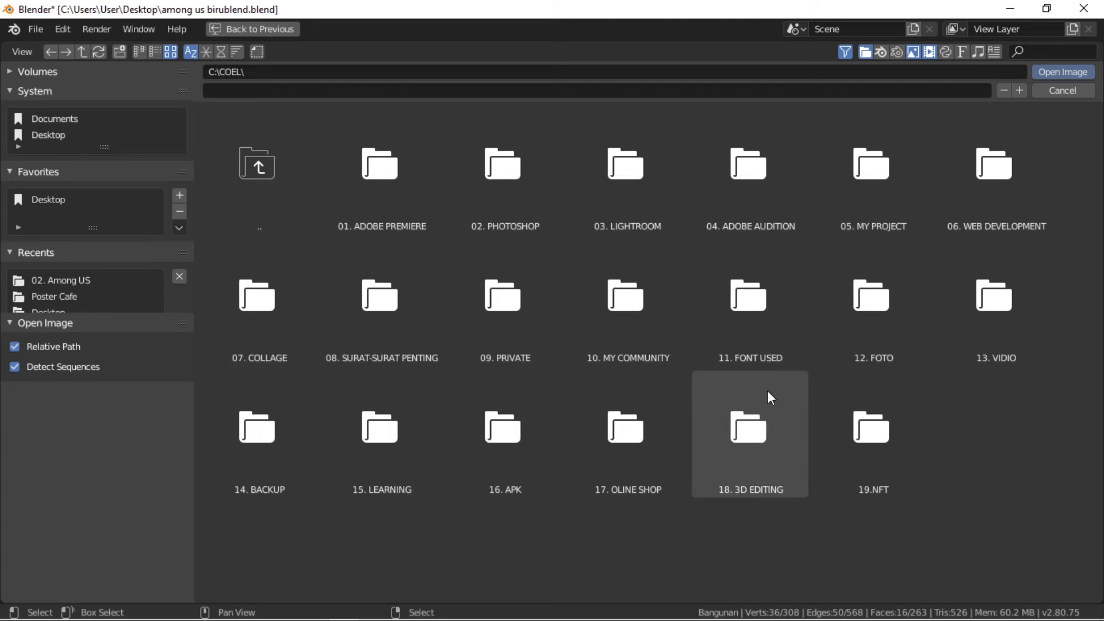
click(754, 472)
click(483, 198)
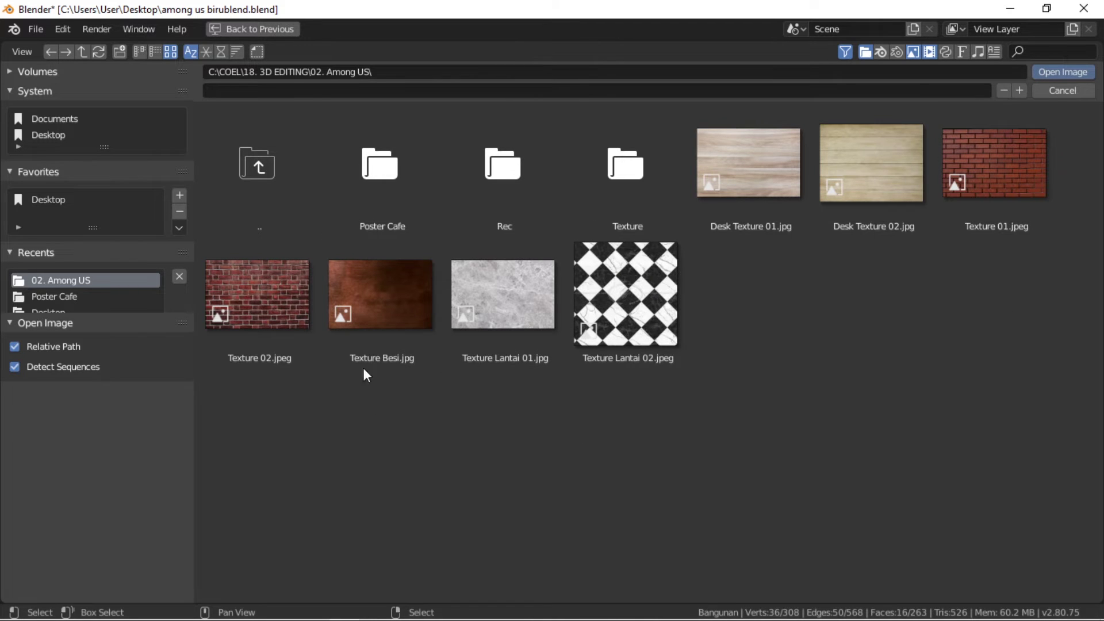
click(1002, 178)
click(1053, 73)
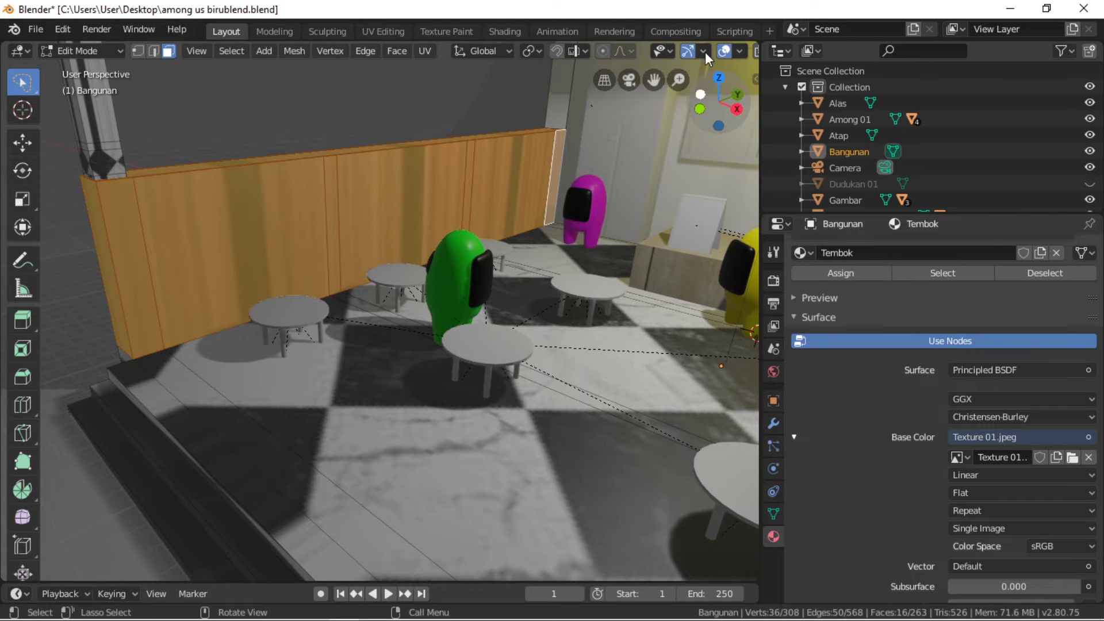
Return to Object Mode and switch to the UV Editing workspace.
scroll(705, 52, down, 4)
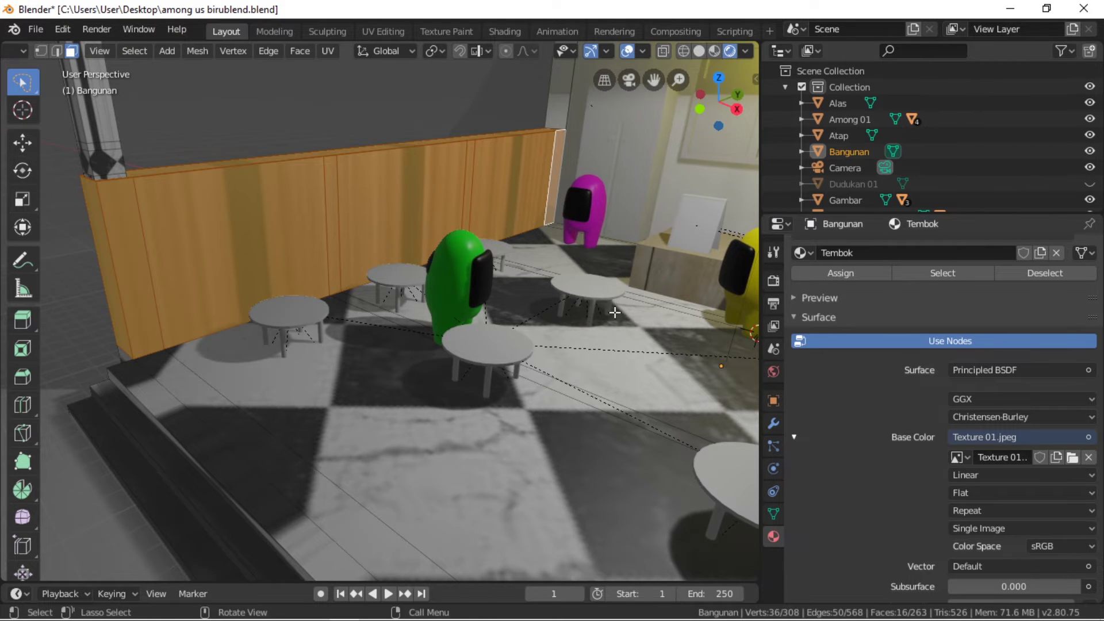
key(Tab)
mouse_move(556, 374)
middle_down()
mouse_move(567, 363)
mouse_move(495, 381)
mouse_move(311, 368)
mouse_move(419, 347)
mouse_move(398, 381)
mouse_move(552, 372)
mouse_move(489, 372)
mouse_move(585, 342)
mouse_move(510, 342)
middle_up()
scroll(305, 51, down, 3)
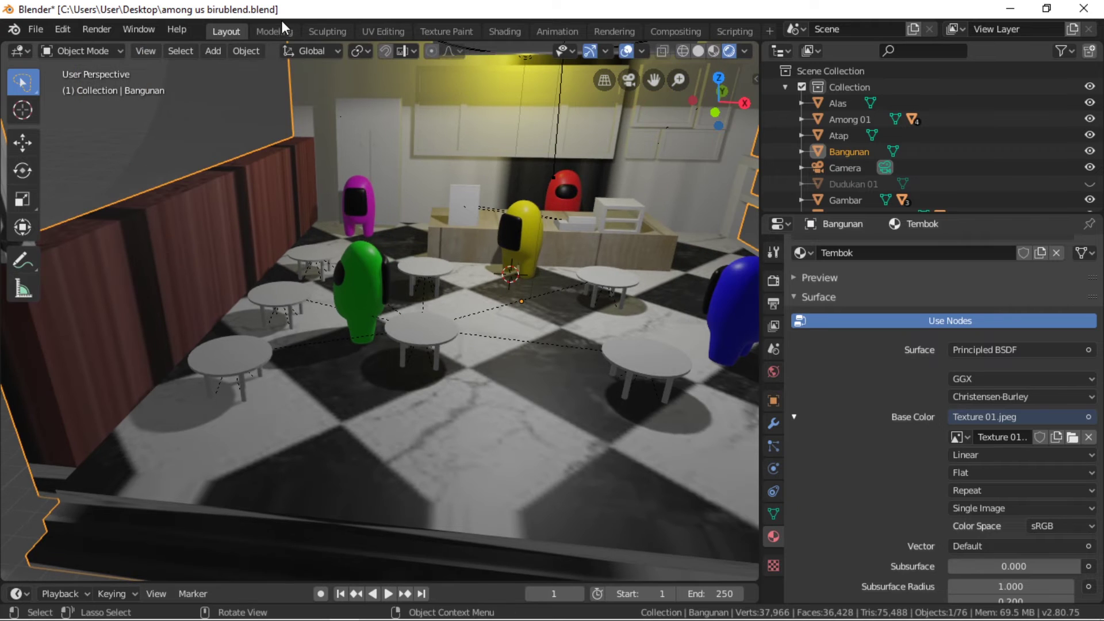
click(375, 31)
scroll(632, 258, down, 3)
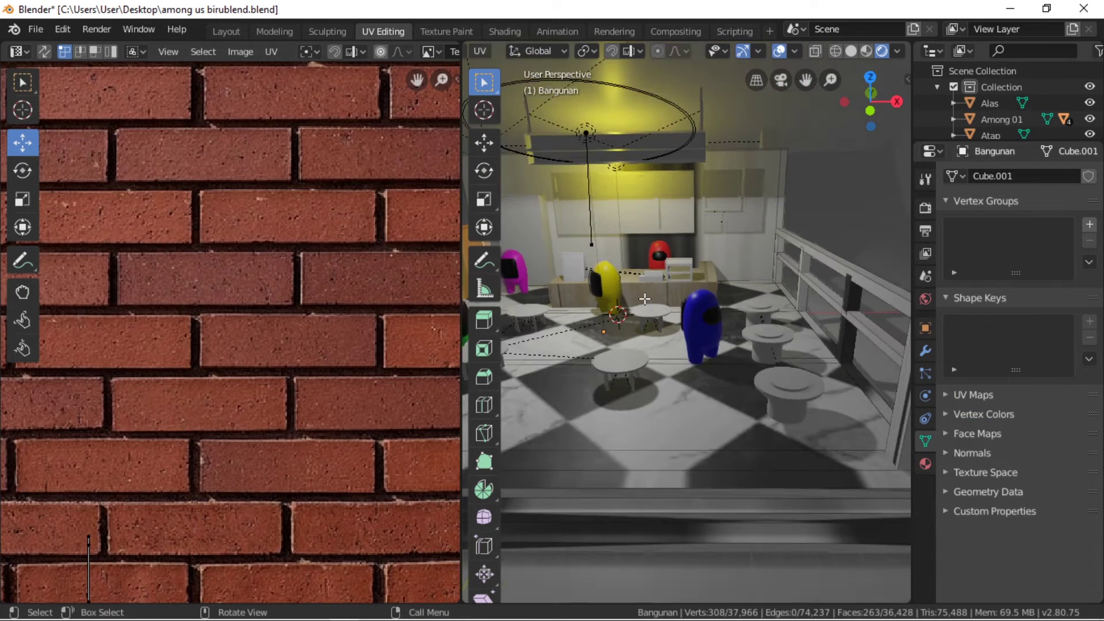
scroll(632, 259, down, 2)
Re-enter Edit Mode on the building, select the whole mesh and bring up UV Mapping.
key(Tab)
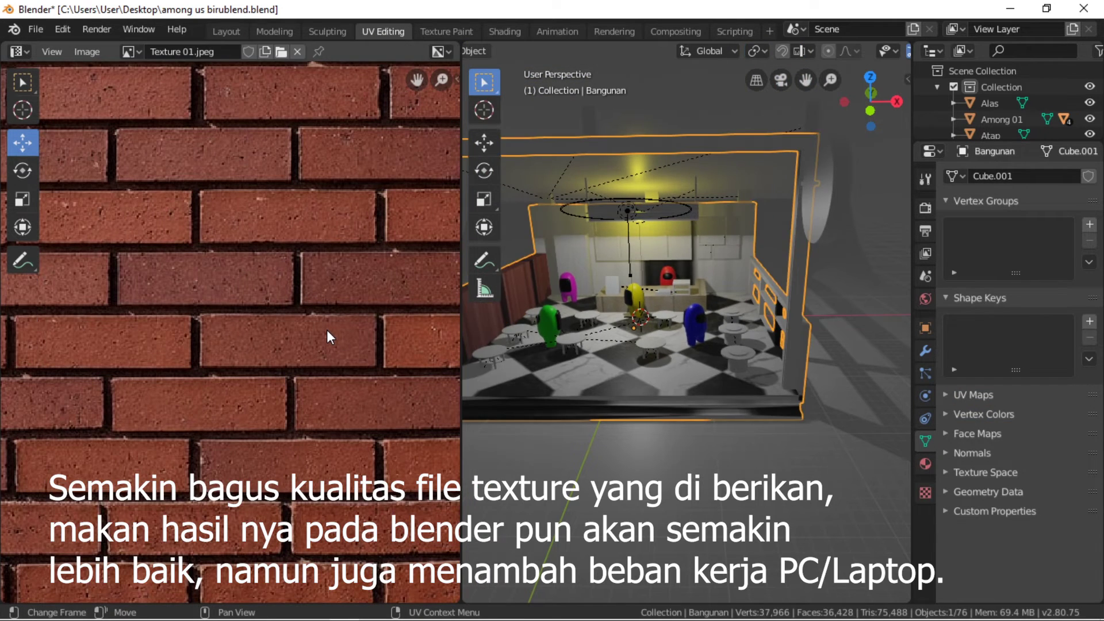
key(Tab)
scroll(324, 333, down, 3)
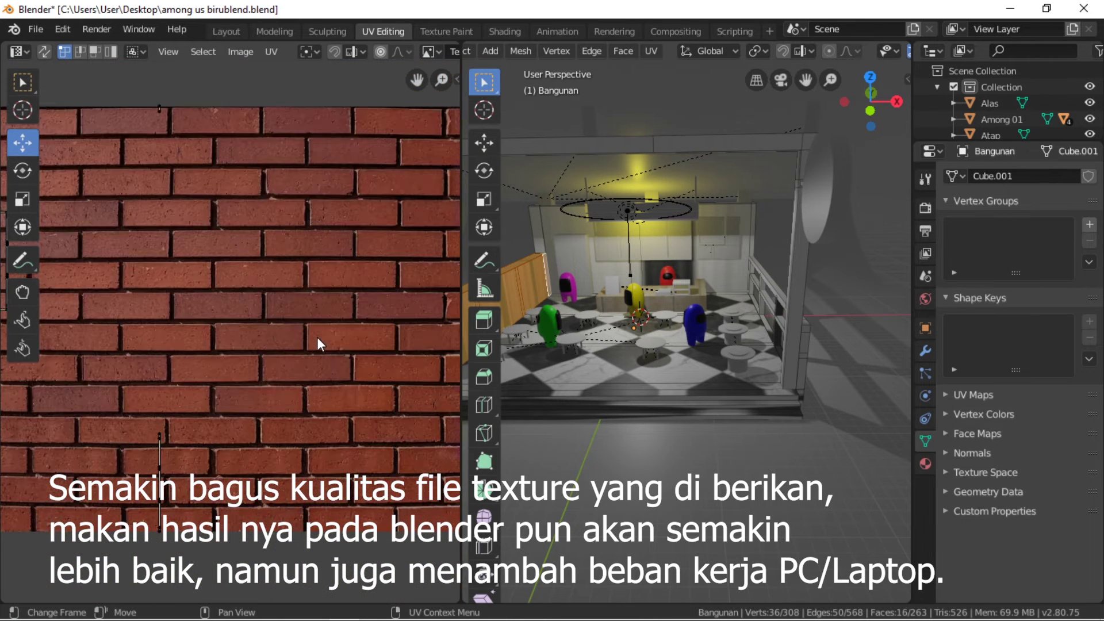
scroll(272, 344, down, 3)
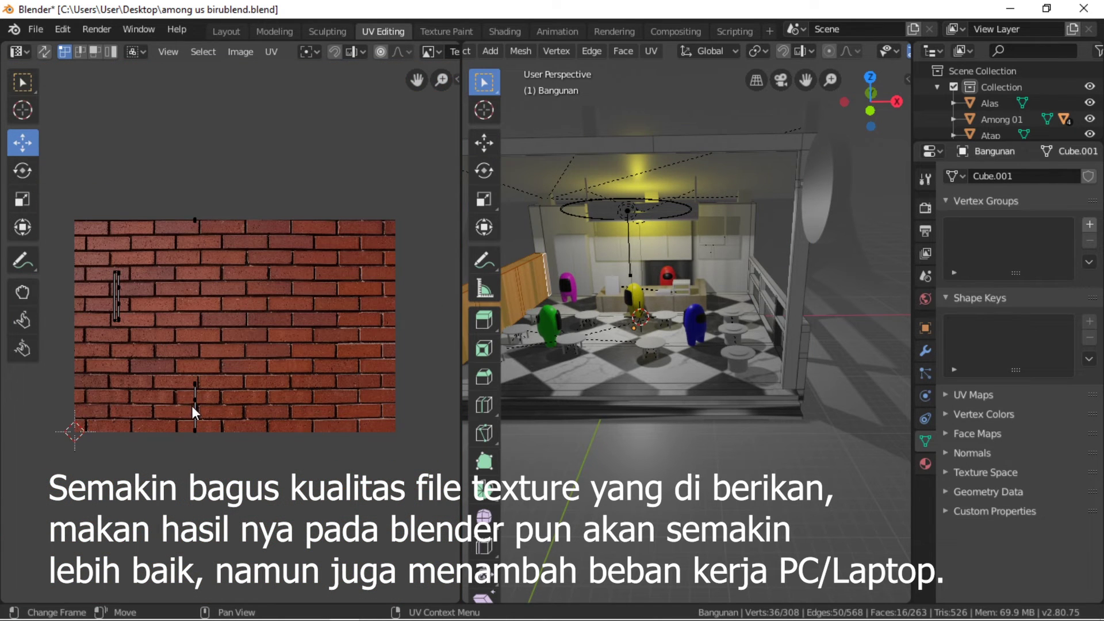
key(a)
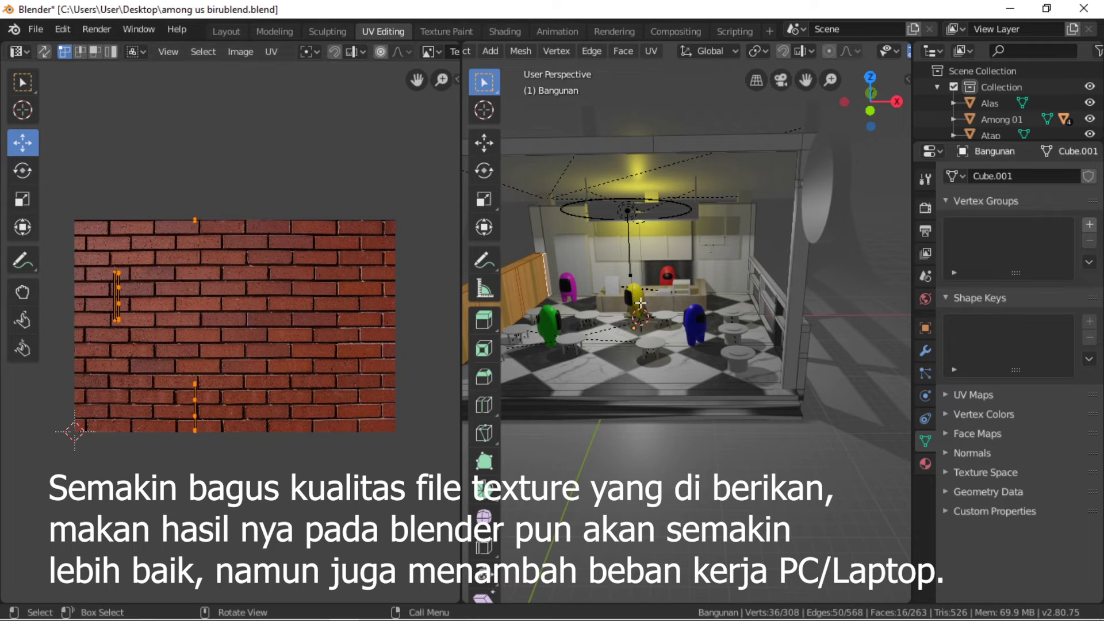
key(u)
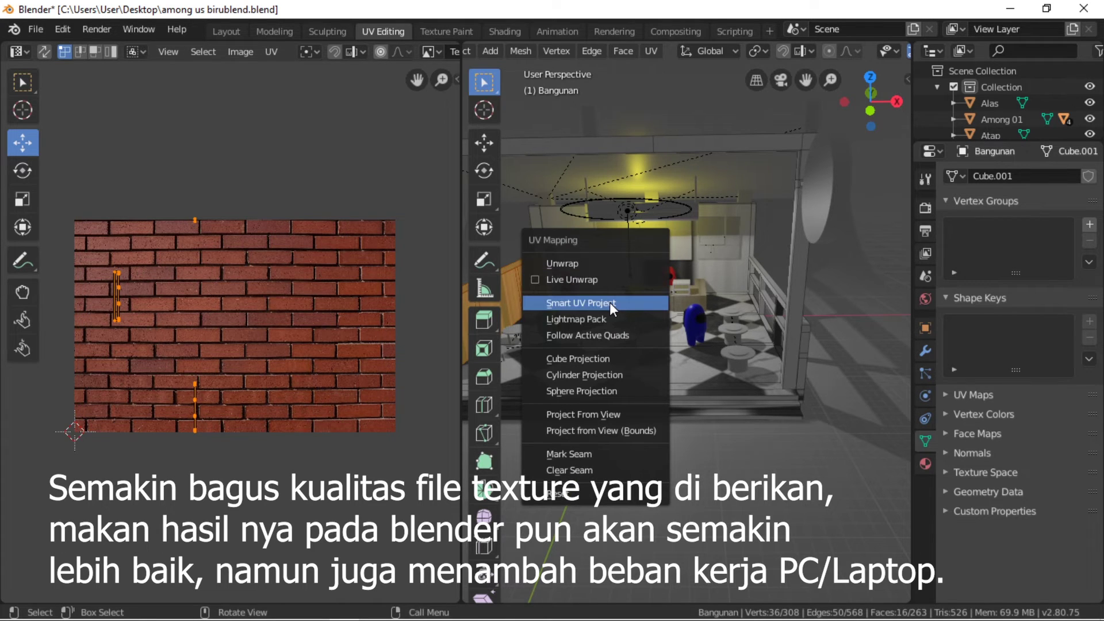
Apply Smart UV Project to the building mesh and check the left wall.
click(609, 302)
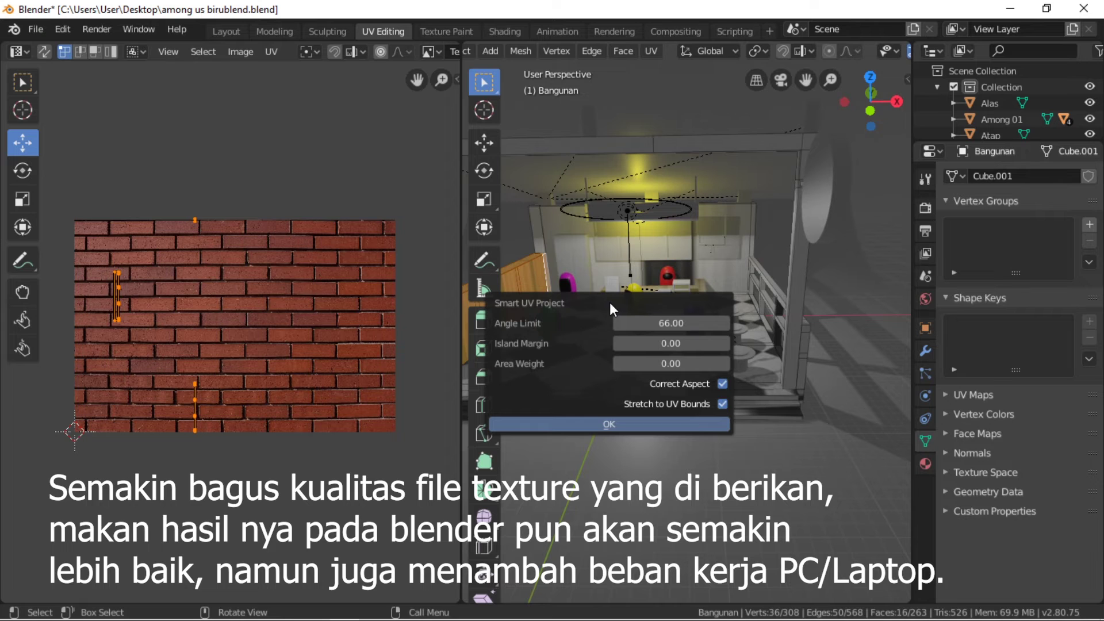
click(554, 426)
scroll(578, 345, up, 2)
scroll(603, 327, up, 2)
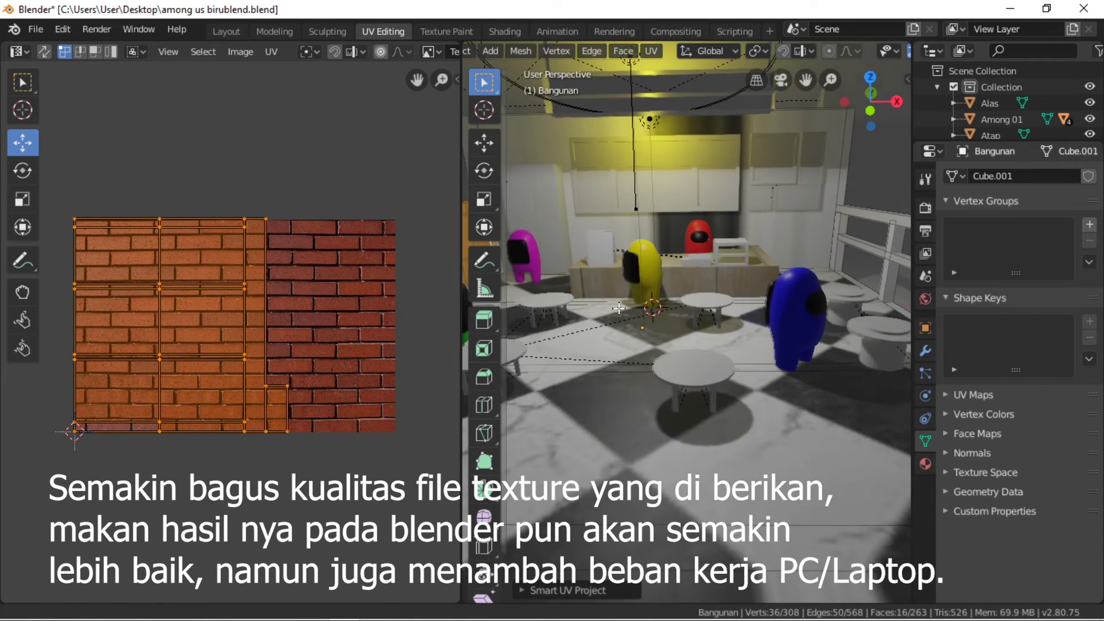
scroll(633, 308, up, 2)
scroll(659, 290, up, 1)
mouse_move(658, 290)
middle_down()
mouse_move(706, 277)
mouse_move(702, 252)
middle_up()
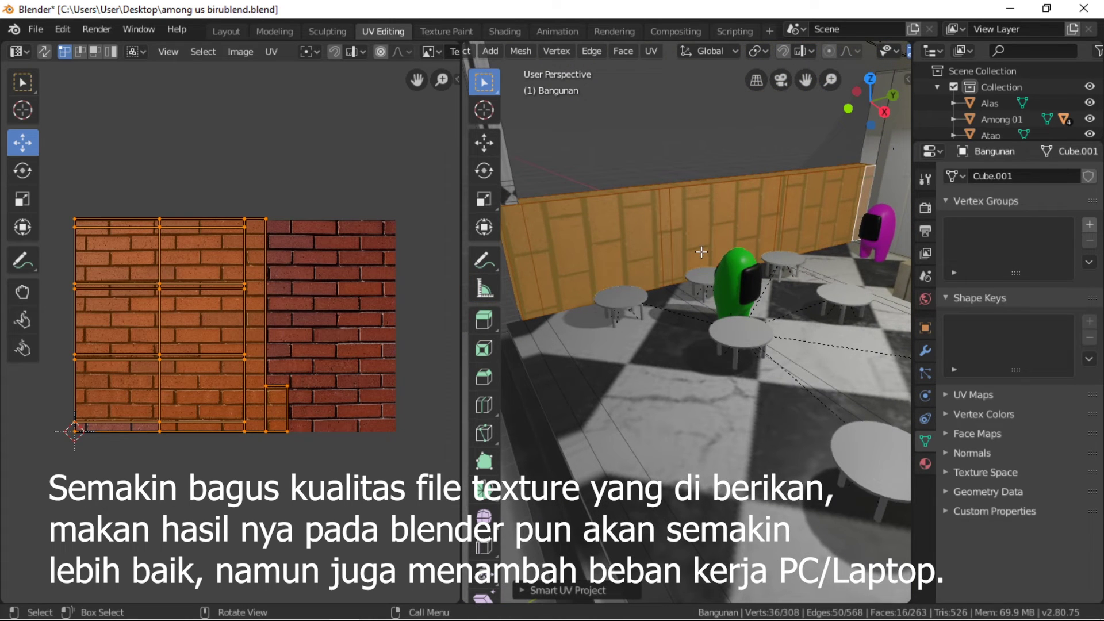
scroll(702, 252, down, 1)
Shrink the wall UVs and rotate them about 90° so bricks run horizontally.
click(25, 166)
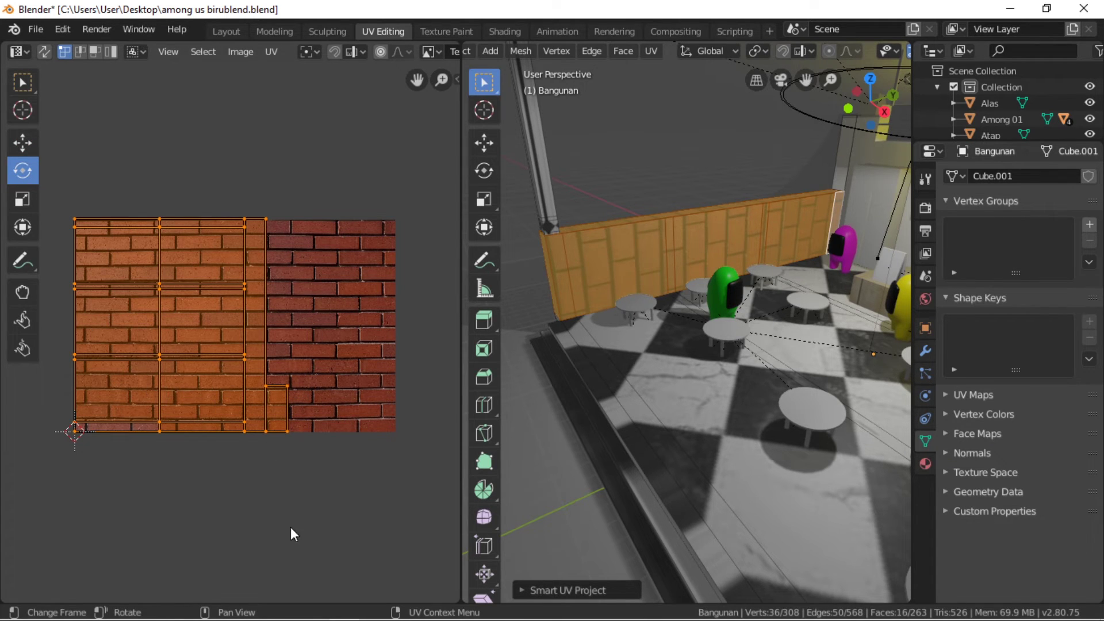
key(s)
click(317, 519)
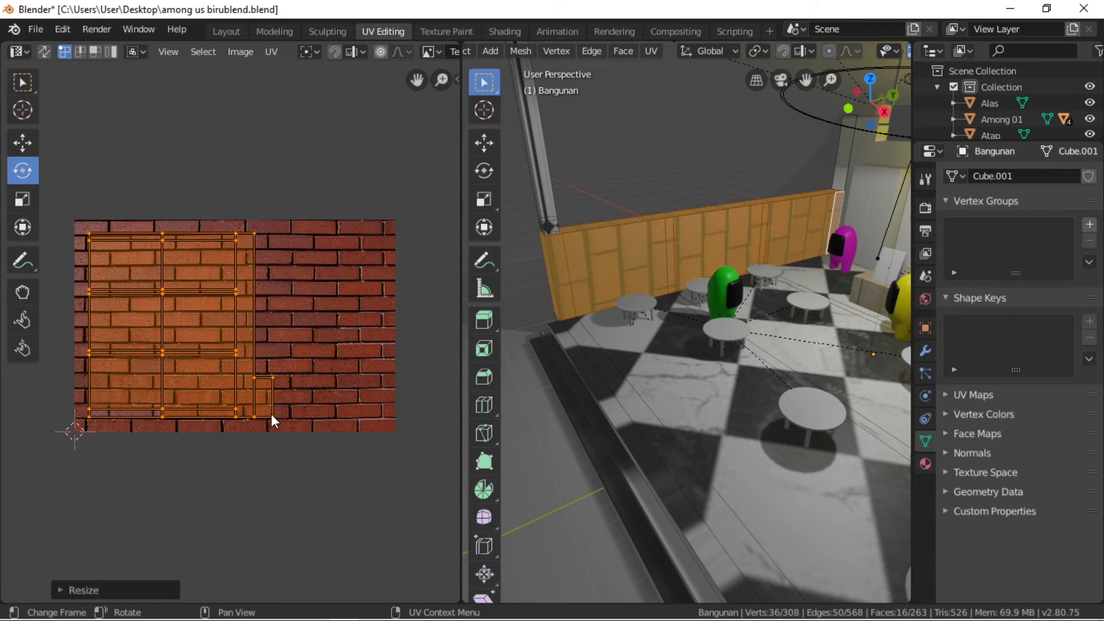
key(r)
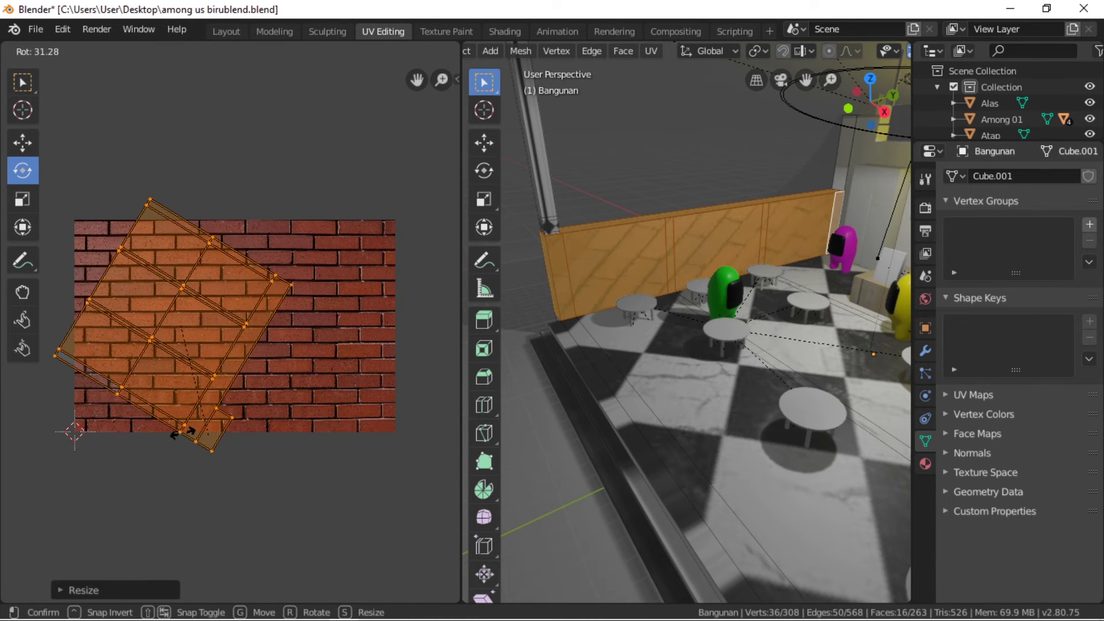
click(117, 391)
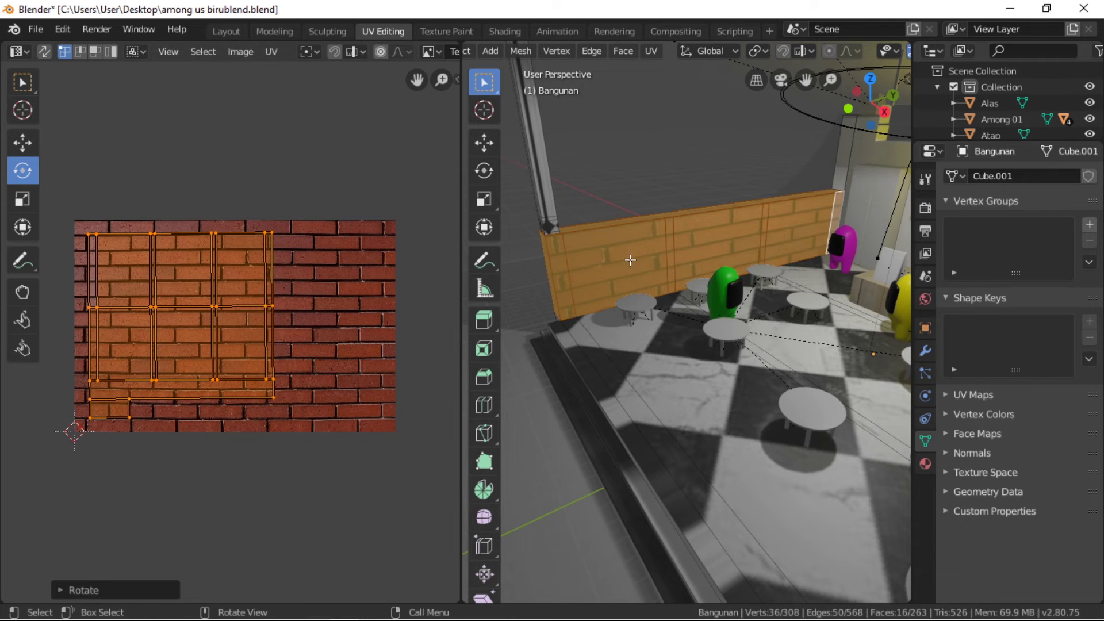
Inspect the brick counter wall in the Layout workspace.
click(233, 29)
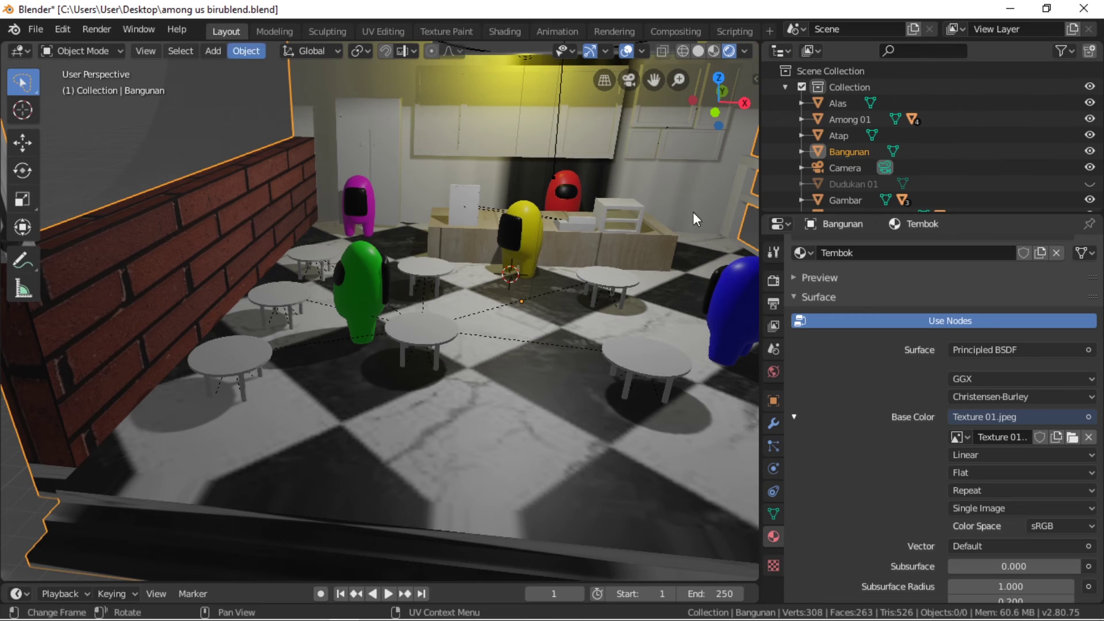
scroll(271, 304, down, 3)
middle_drag(223, 340, 422, 316)
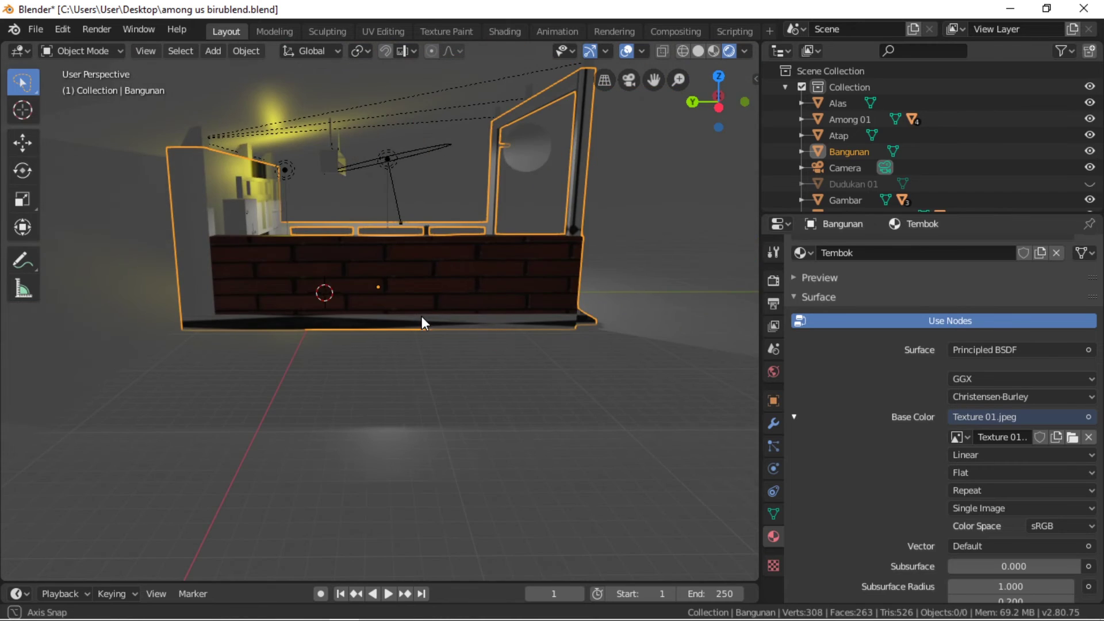
scroll(422, 316, up, 5)
shift+scroll(419, 295, up, 3)
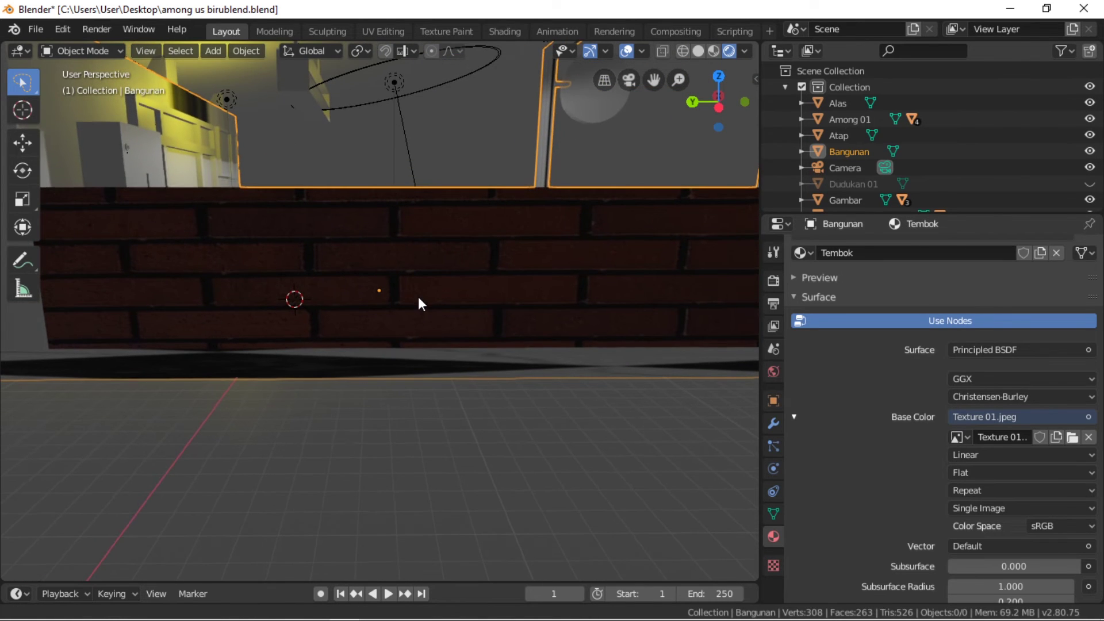
scroll(374, 303, up, 3)
mouse_move(374, 302)
shift+middle_down()
mouse_move(415, 281)
mouse_move(409, 305)
shift+middle_up()
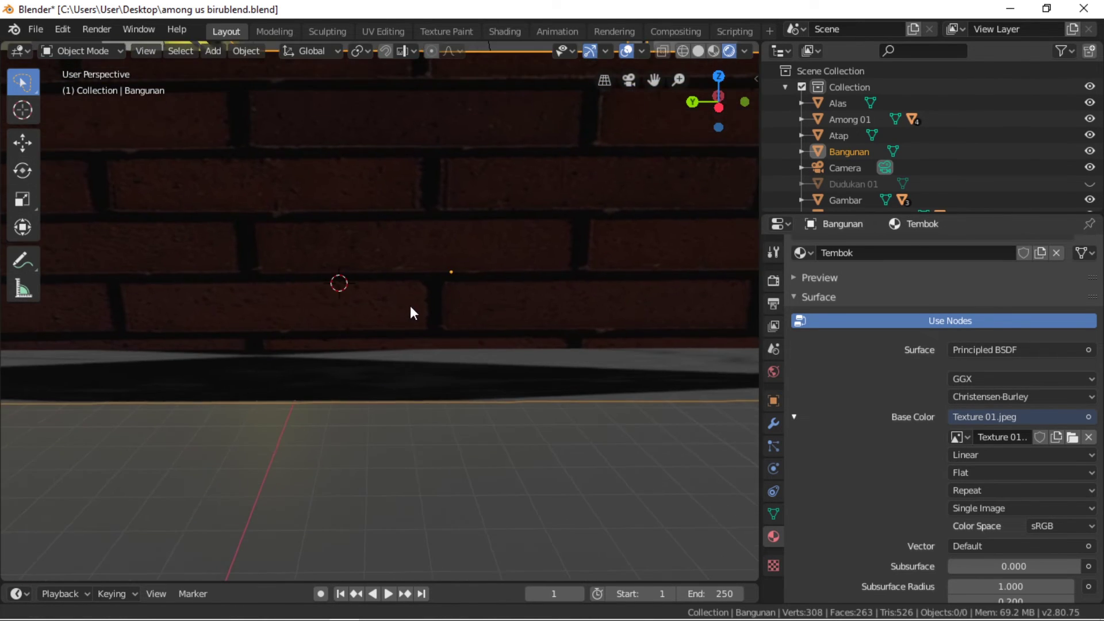
Rotate all wall UVs slightly so they line up with the brick rows.
click(377, 31)
scroll(180, 394, up, 1)
scroll(143, 377, up, 1)
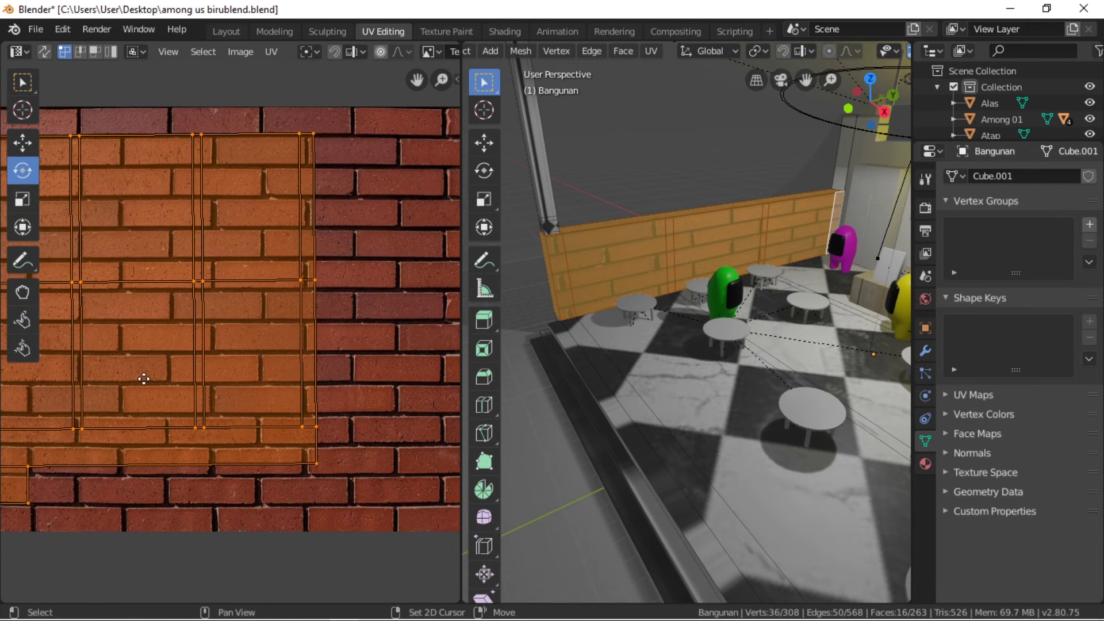
middle_drag(144, 377, 320, 363)
scroll(216, 285, up, 1)
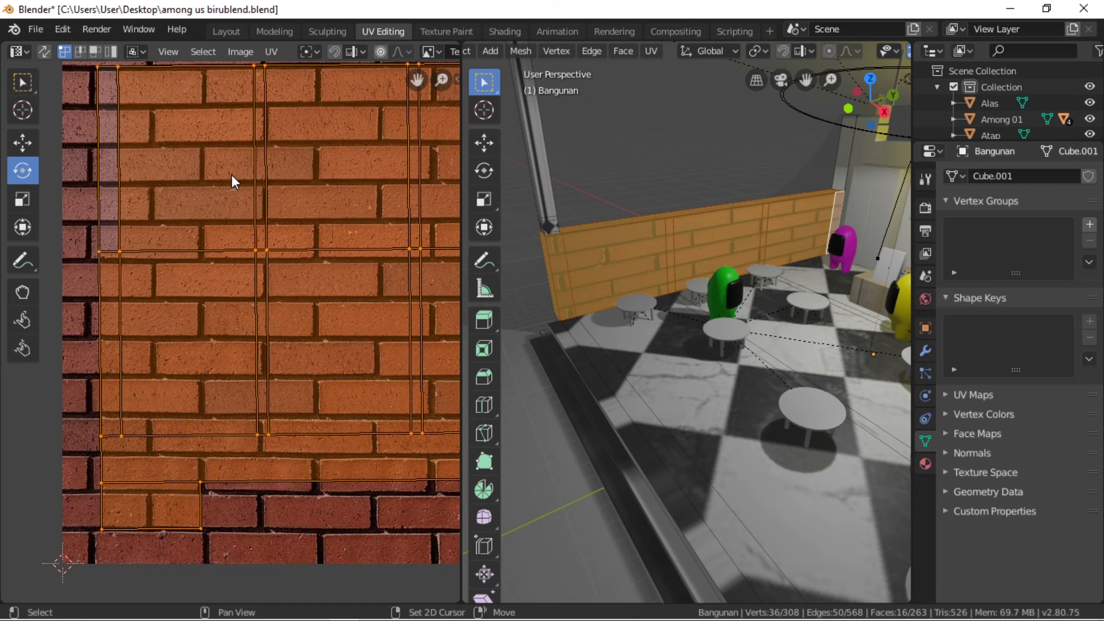
middle_drag(231, 174, 160, 238)
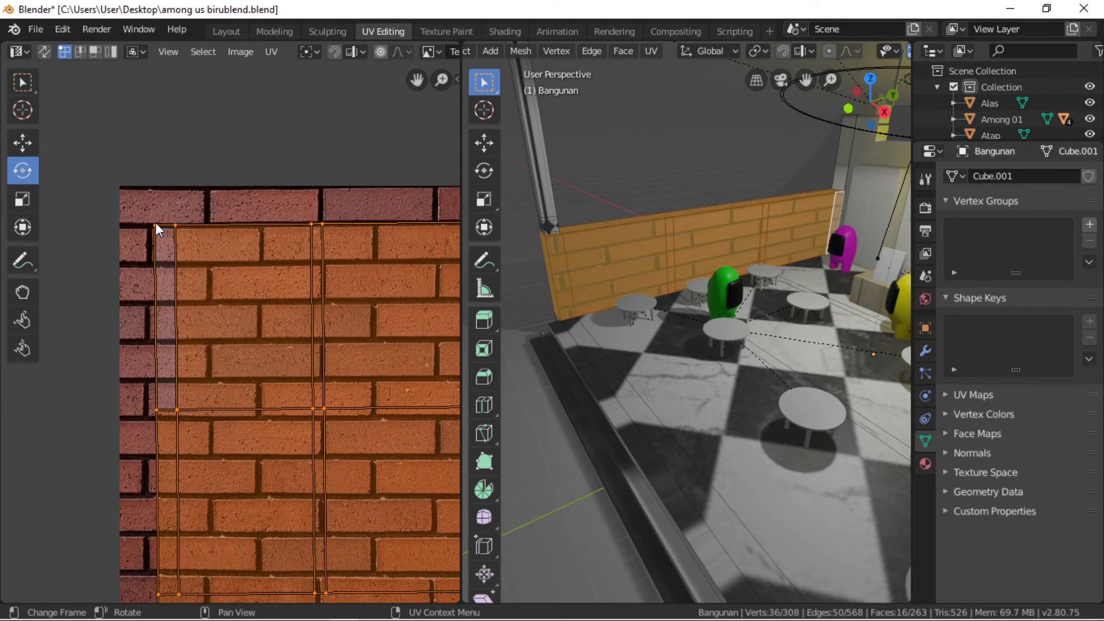
click(154, 222)
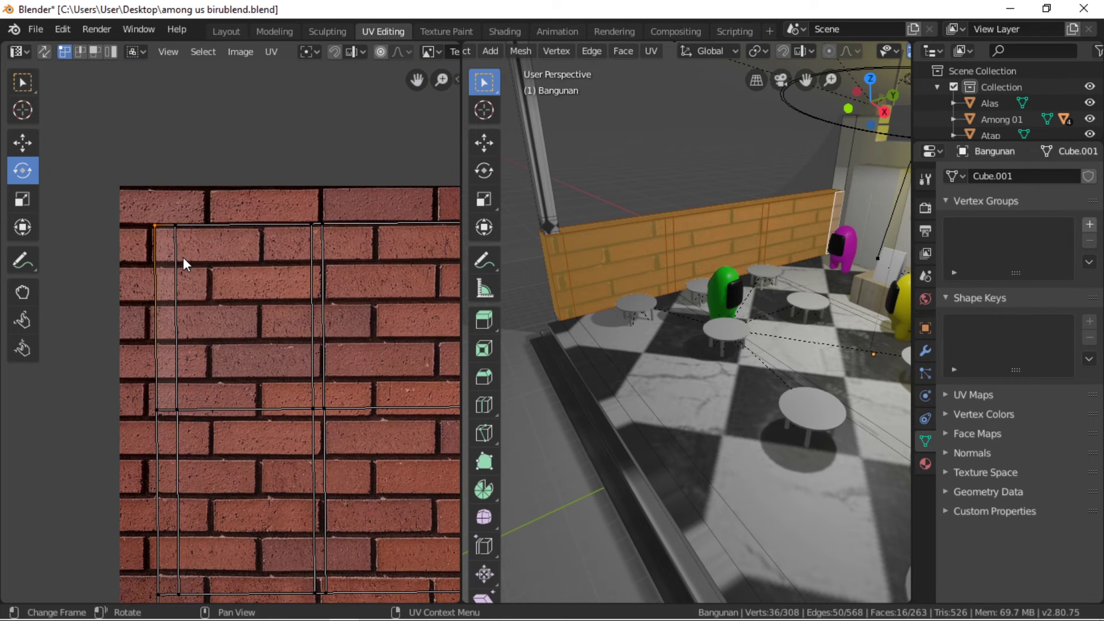
key(a)
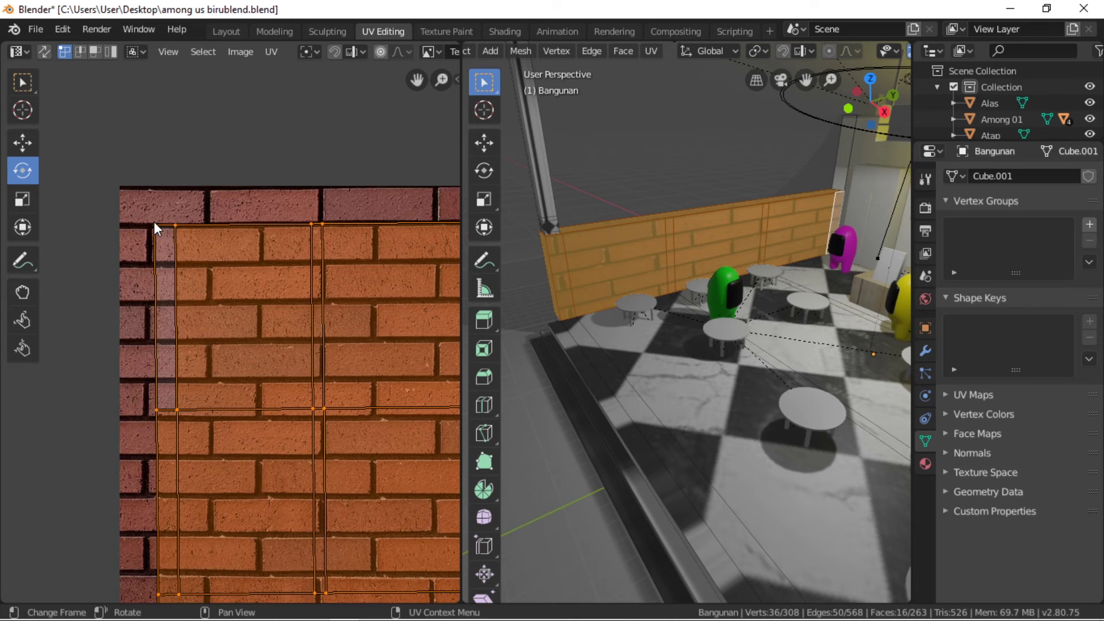
key(r)
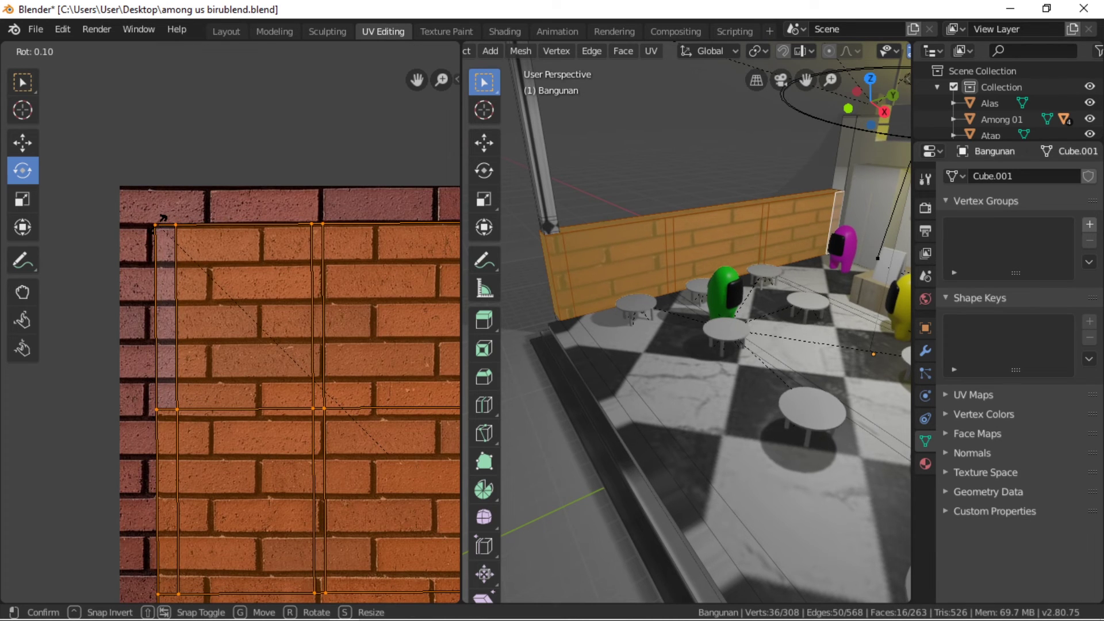
click(159, 229)
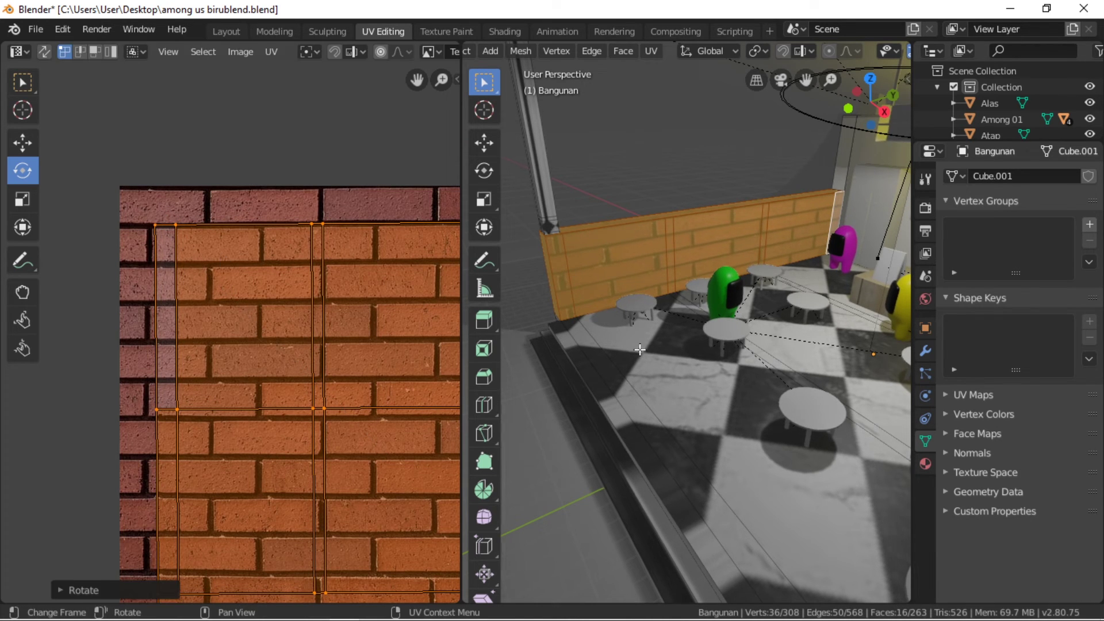
scroll(667, 264, up, 3)
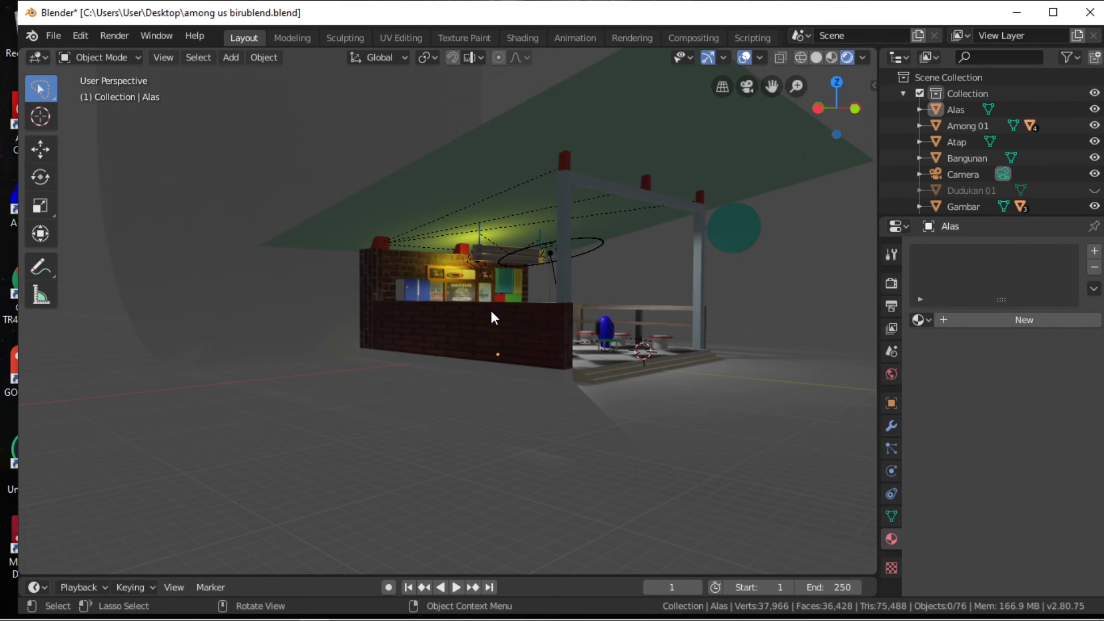
scroll(491, 313, up, 2)
From an overview of the café, select the spot light above the counter.
scroll(497, 328, up, 3)
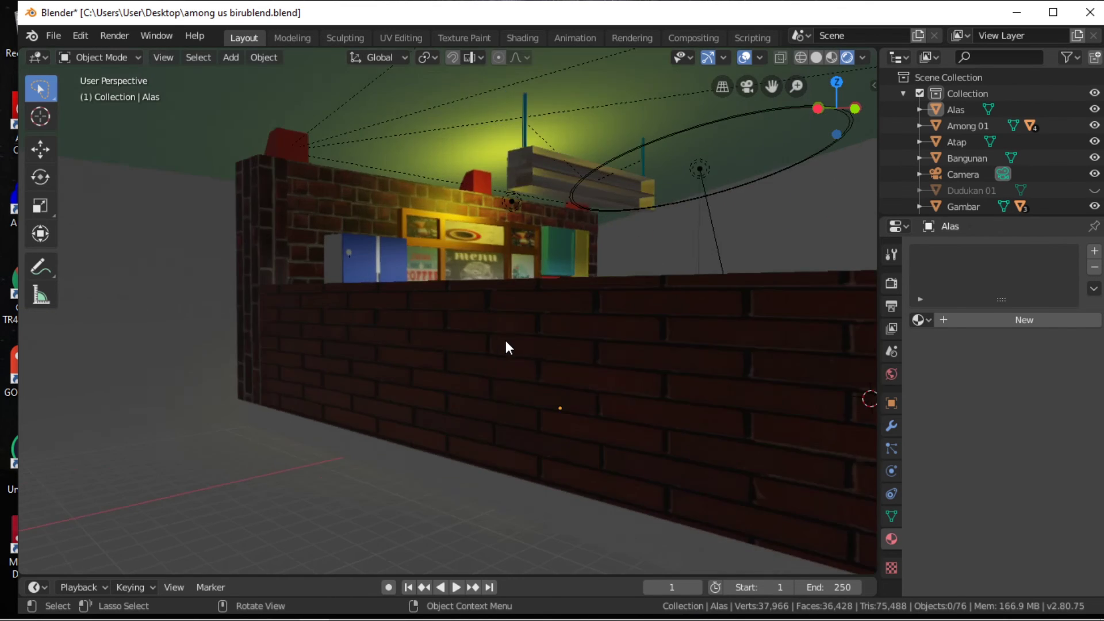
scroll(517, 339, up, 2)
scroll(517, 345, up, 2)
mouse_move(540, 342)
middle_down()
mouse_move(574, 330)
mouse_move(460, 351)
mouse_move(567, 340)
mouse_move(498, 360)
mouse_move(420, 358)
mouse_move(406, 378)
middle_up()
scroll(422, 421, up, 4)
scroll(433, 403, down, 1)
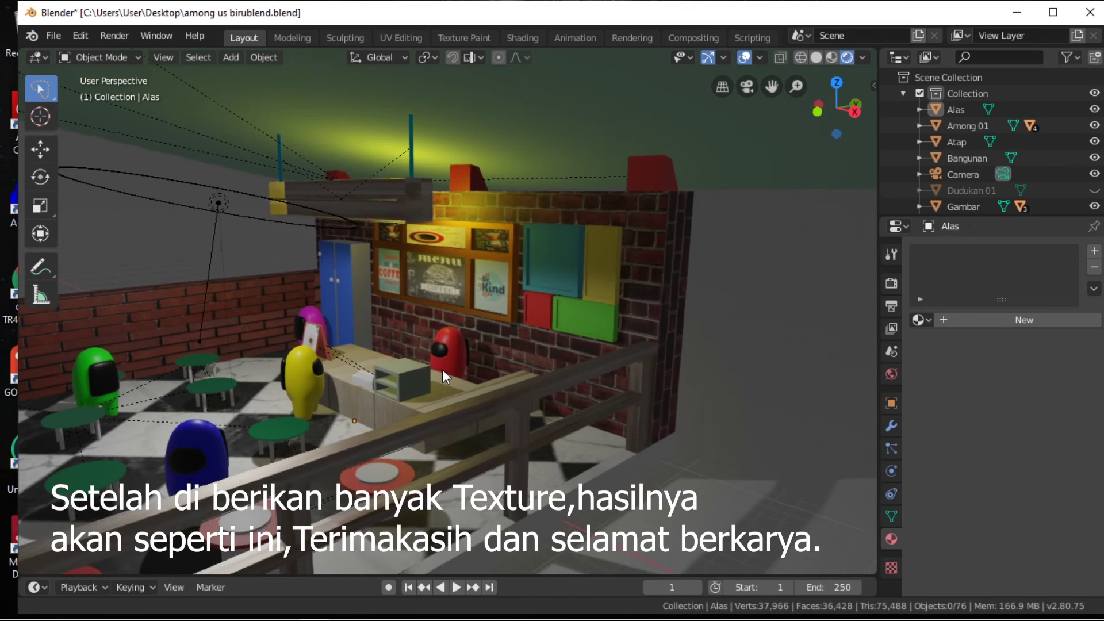
scroll(444, 372, down, 2)
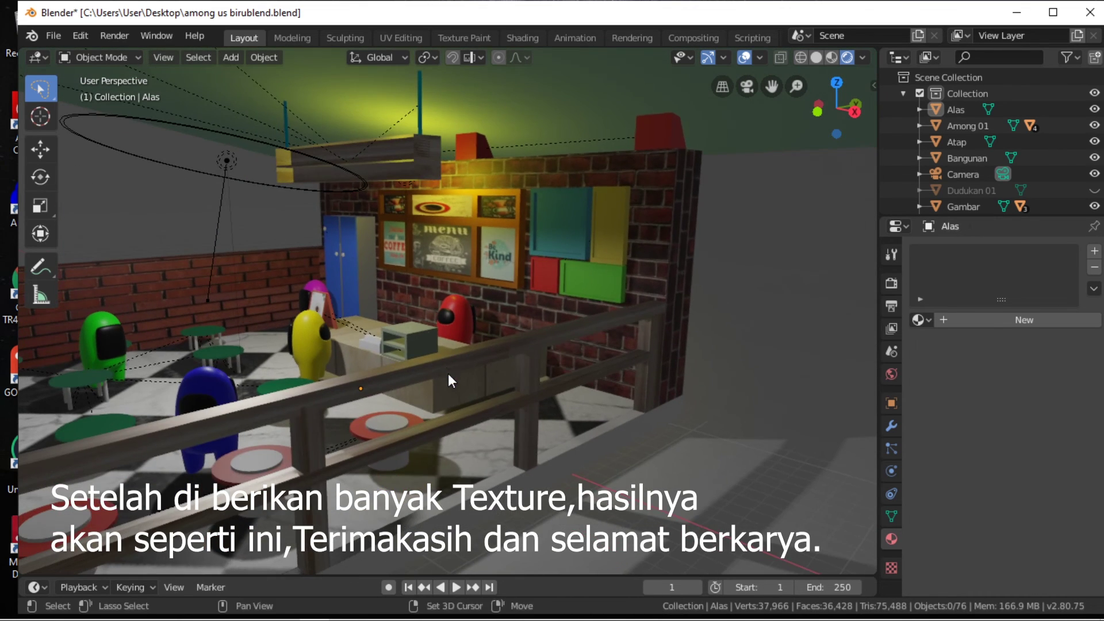
click(241, 253)
middle_drag(280, 275, 375, 295)
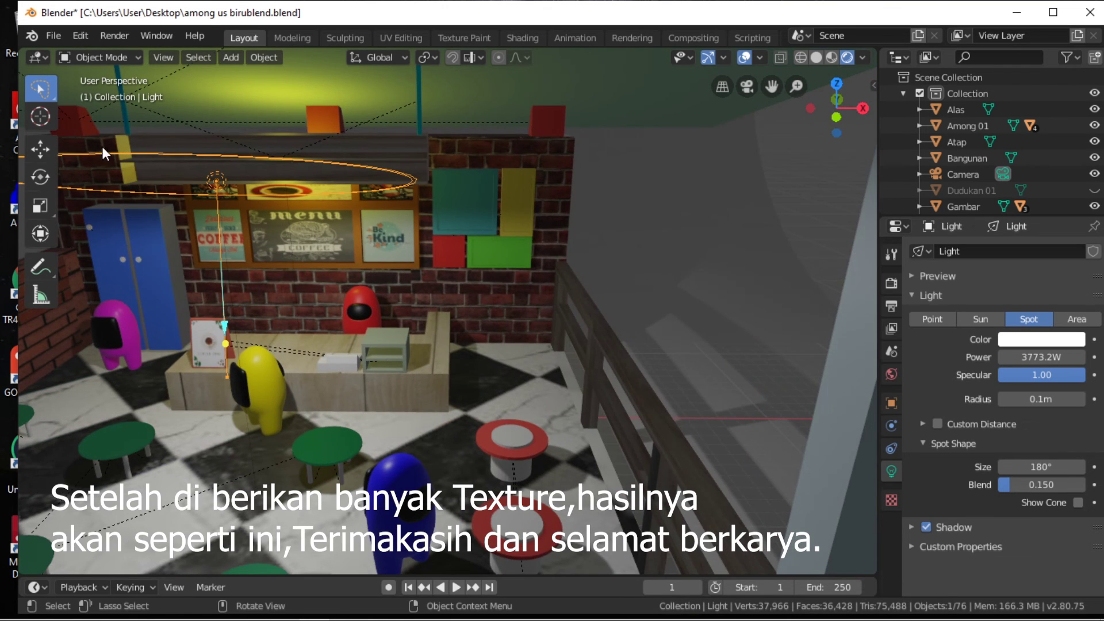
Move the spot light along X to hang above the coloured wall panels.
click(40, 150)
key(g)
key(x)
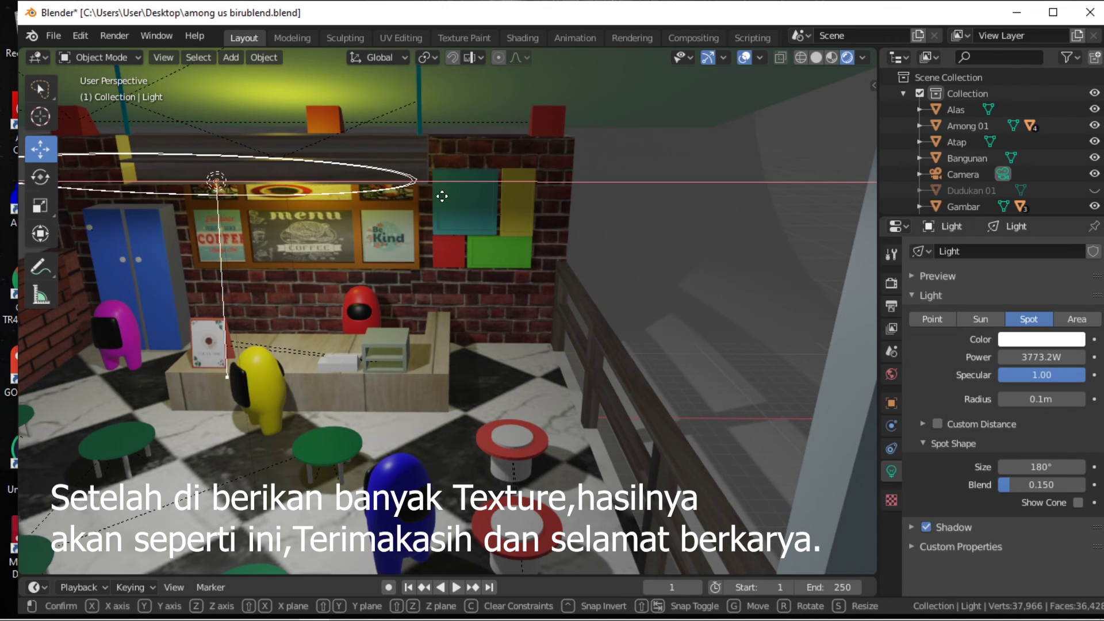
click(570, 224)
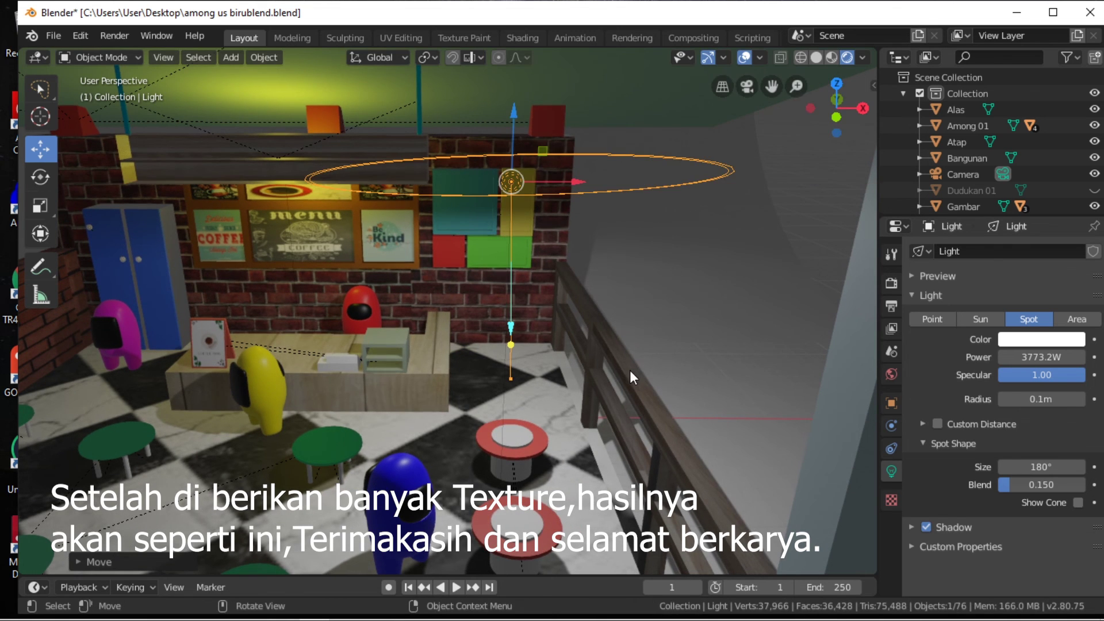
shift+middle_drag(662, 424, 620, 421)
scroll(595, 423, up, 2)
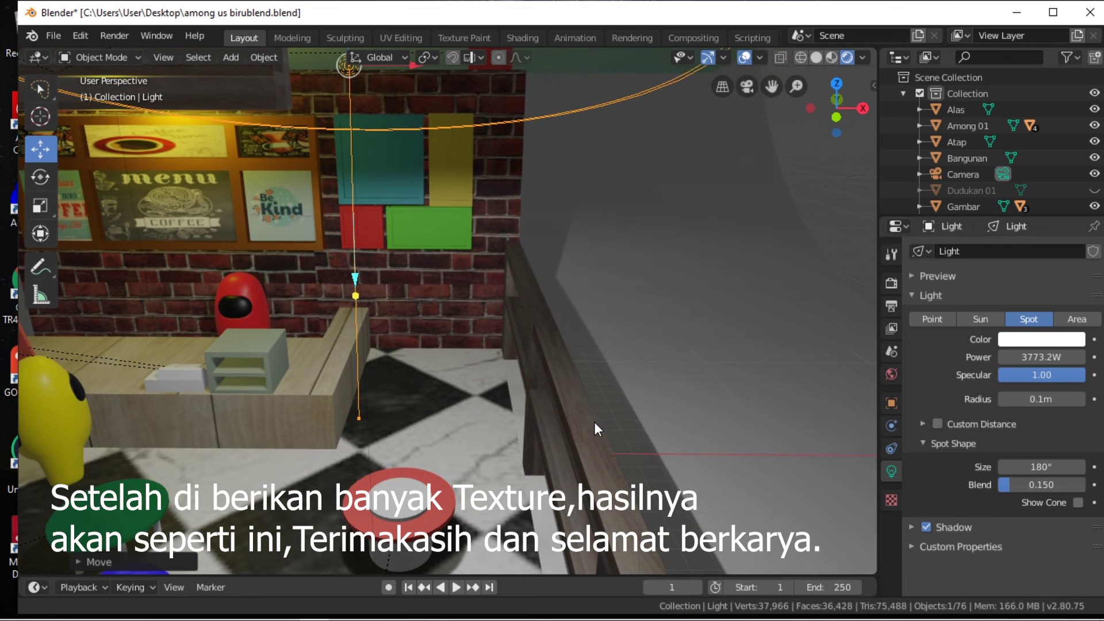
scroll(595, 422, down, 3)
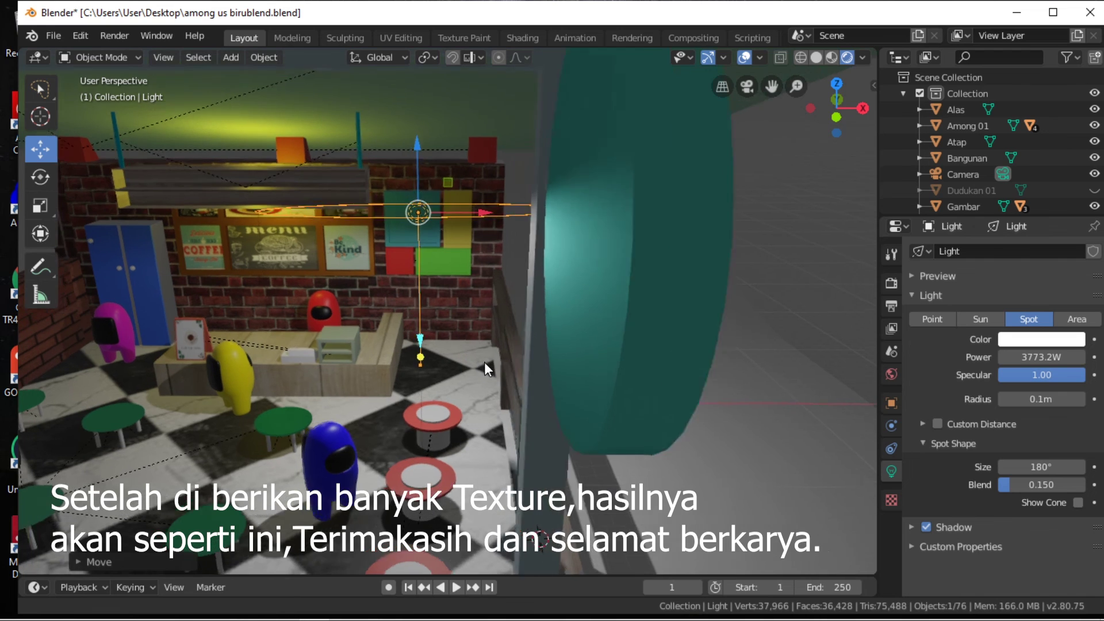
scroll(484, 361, up, 2)
scroll(482, 342, up, 1)
Select the Bangunan building, widen the Properties editor, and zoom out to the whole textured café.
click(471, 327)
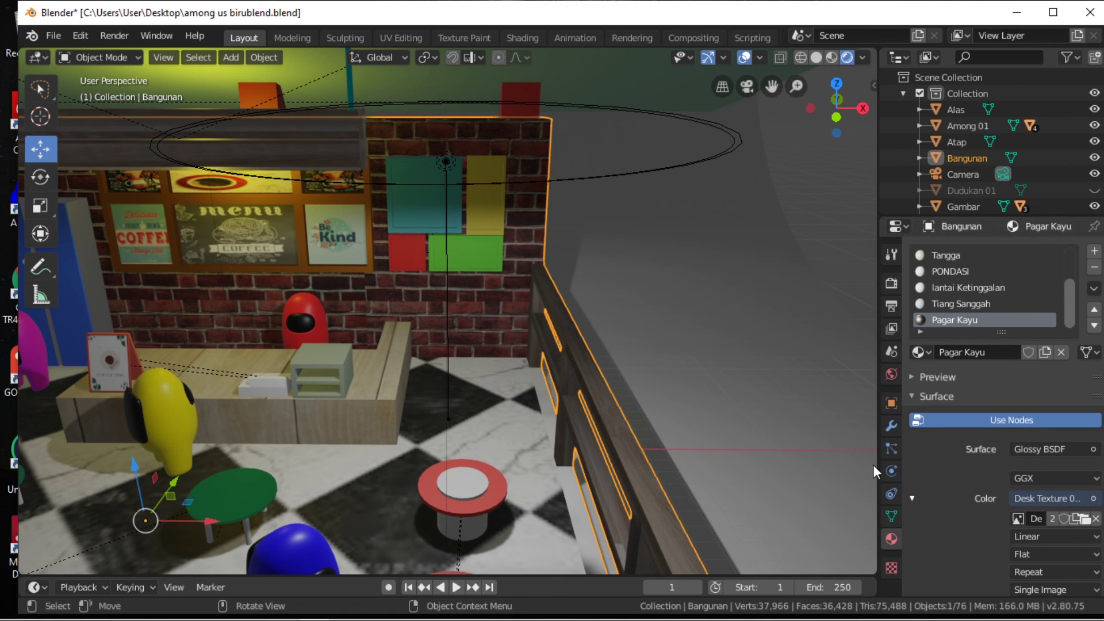
mouse_move(878, 465)
mouse_down()
mouse_move(705, 476)
mouse_move(846, 474)
mouse_up()
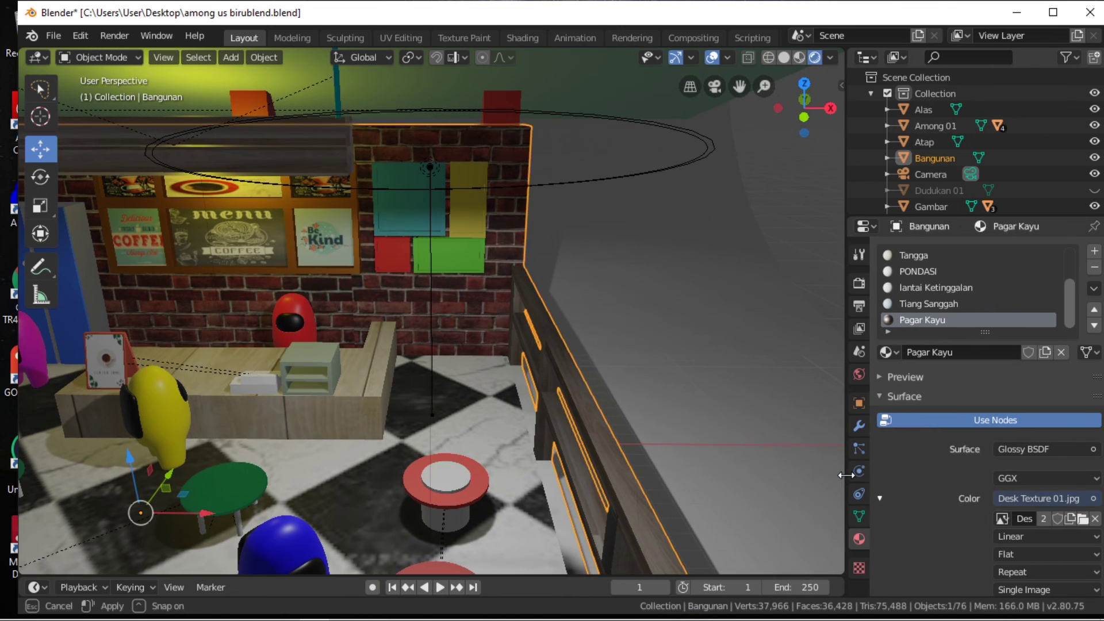
scroll(520, 330, down, 3)
scroll(519, 330, down, 2)
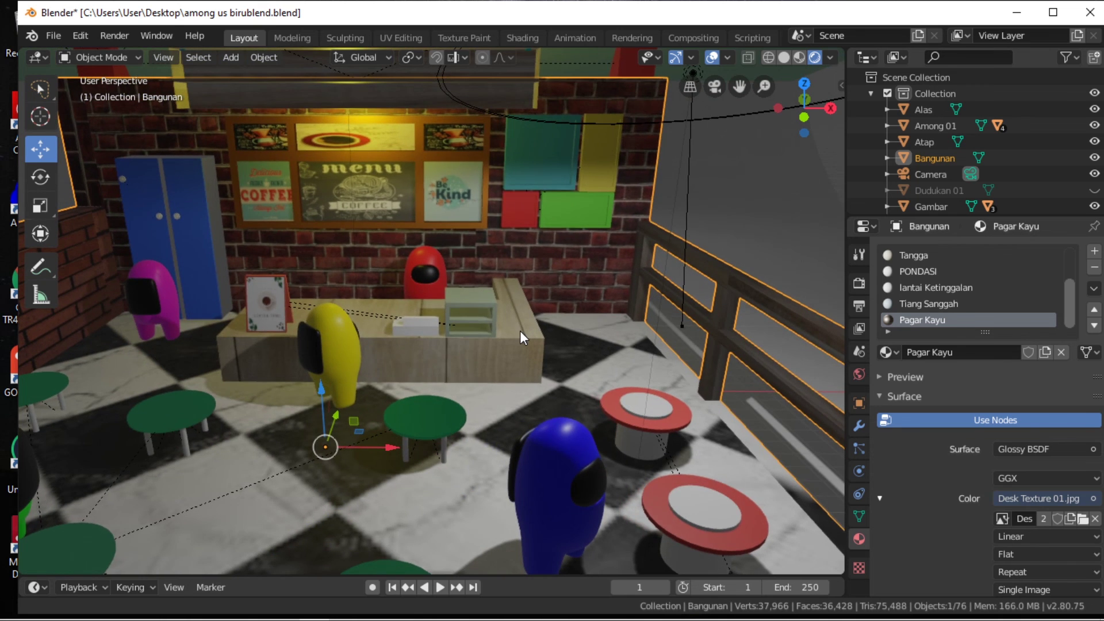
scroll(370, 331, down, 4)
scroll(349, 327, down, 3)
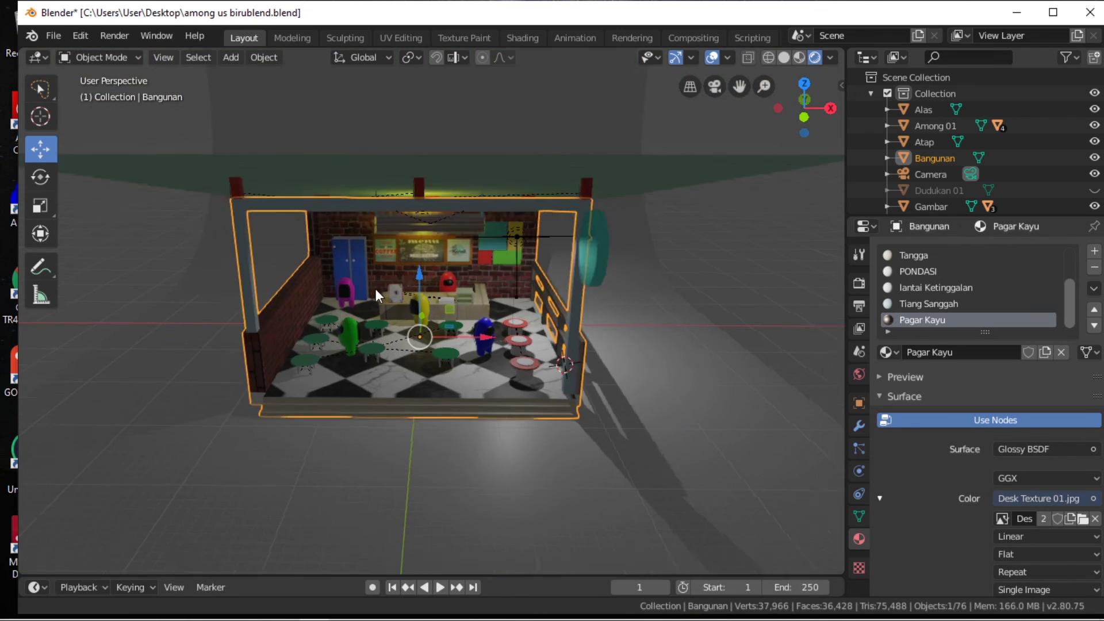